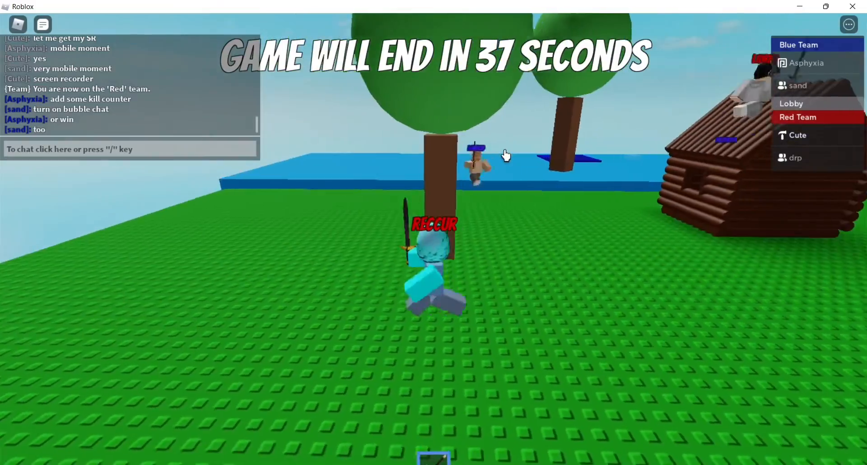
right_drag(505, 157, 459, 253)
key(w)
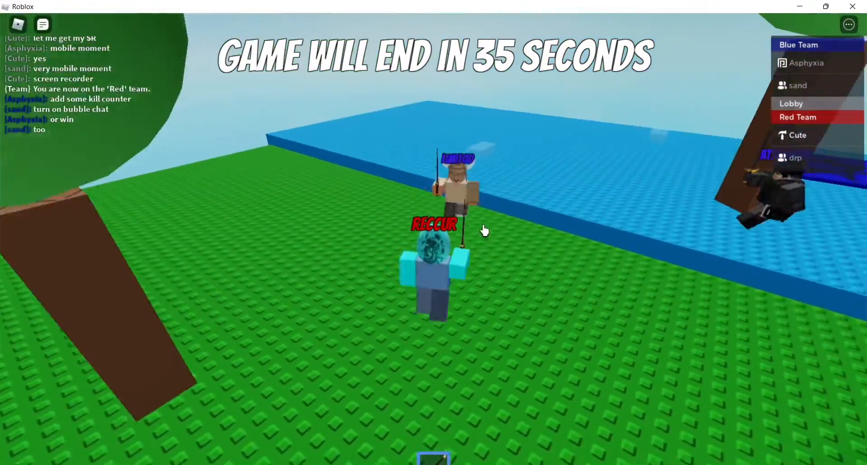
key(w)
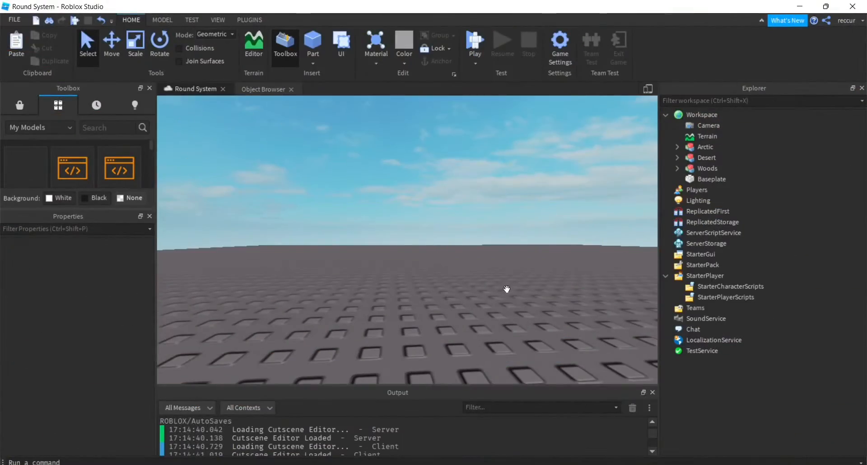
right_drag(507, 289, 373, 227)
right_click(373, 226)
click(367, 222)
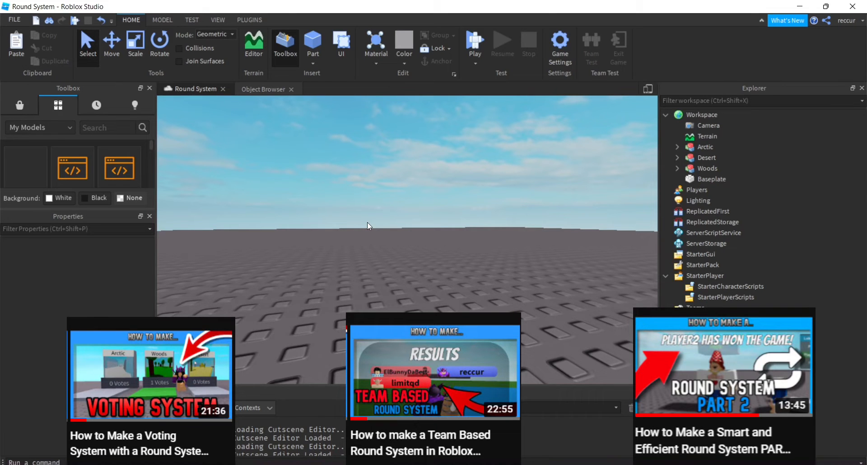
Look over the woods, desert and arctic maps floating beyond the baseplate.
right_drag(367, 223, 373, 223)
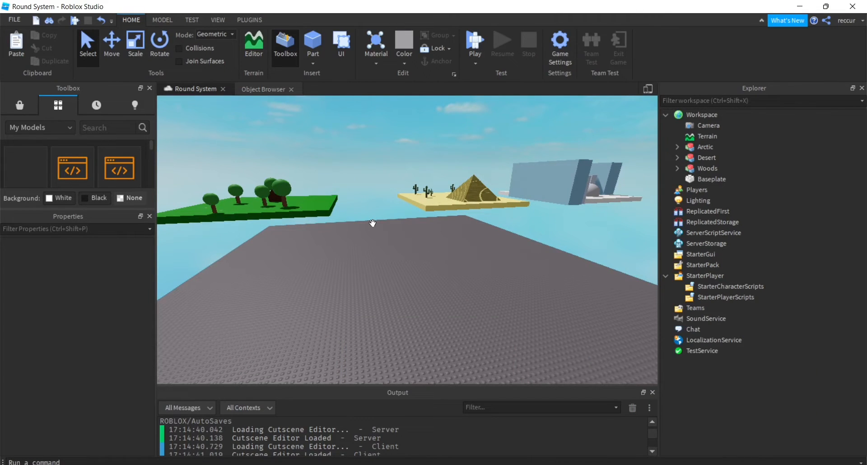
right_drag(434, 225, 434, 222)
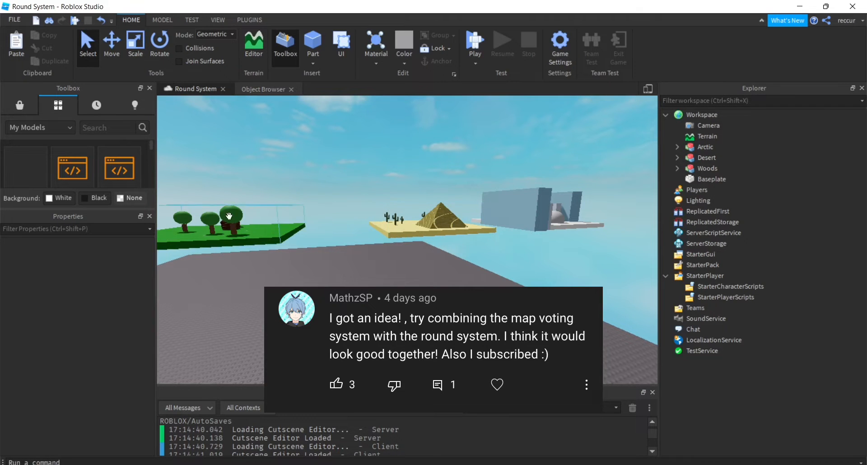
key(f)
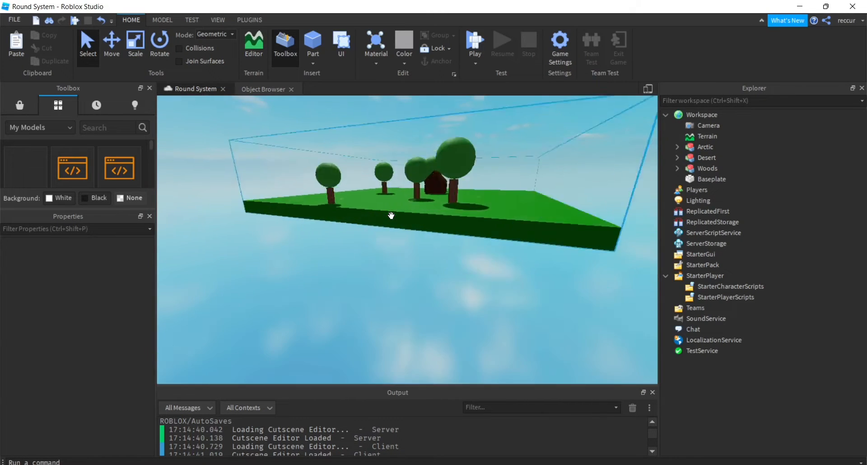
scroll(391, 215, up, 10)
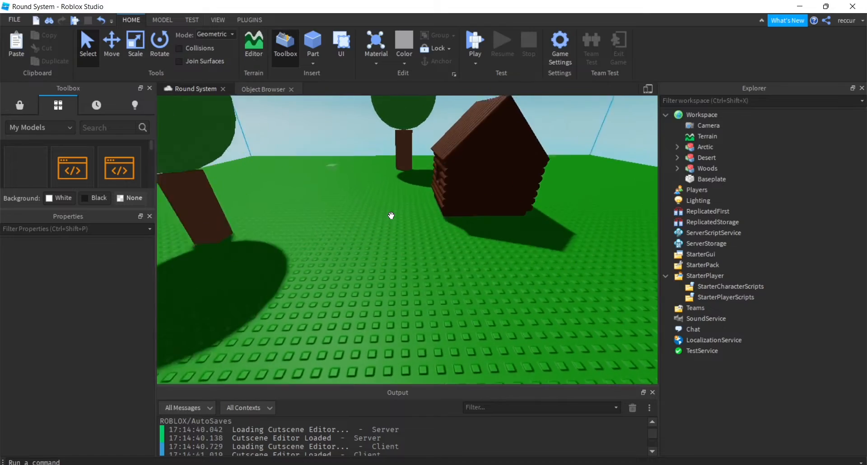
scroll(391, 215, up, 3)
right_drag(392, 215, 391, 218)
scroll(423, 194, up, 8)
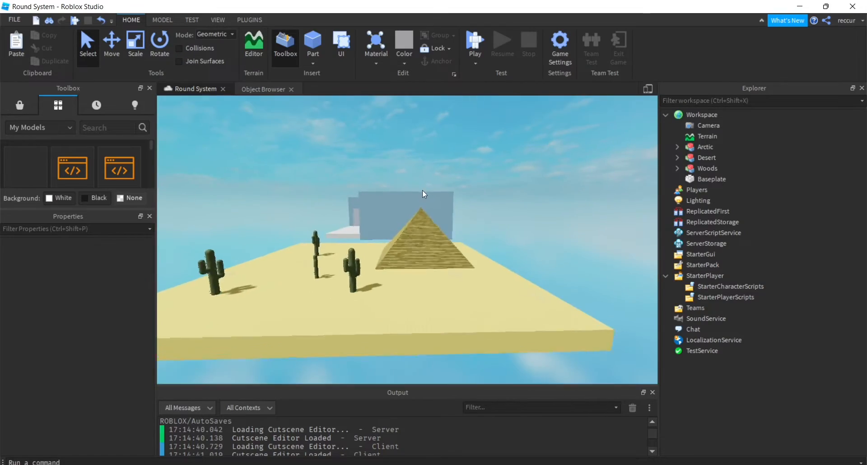
scroll(423, 193, up, 6)
scroll(423, 190, down, 8)
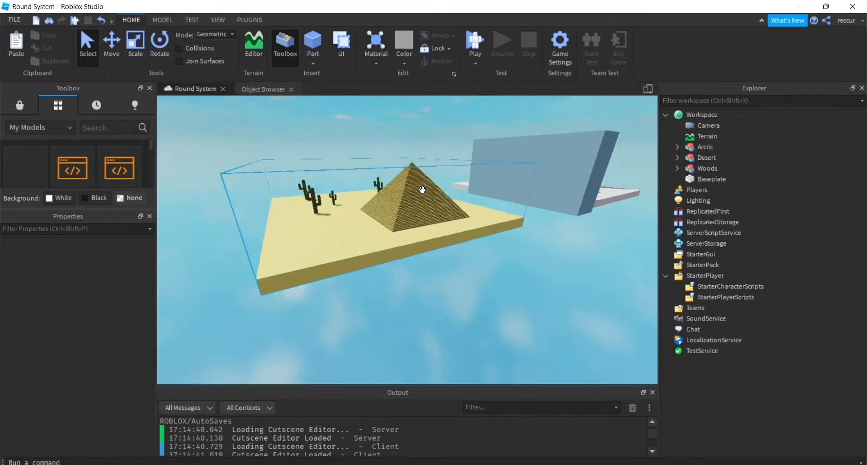
scroll(422, 189, down, 4)
right_drag(511, 167, 491, 180)
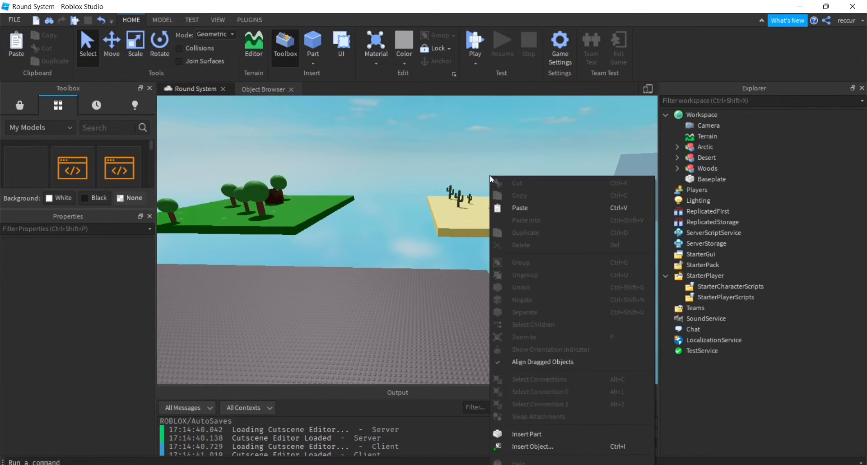
click(424, 146)
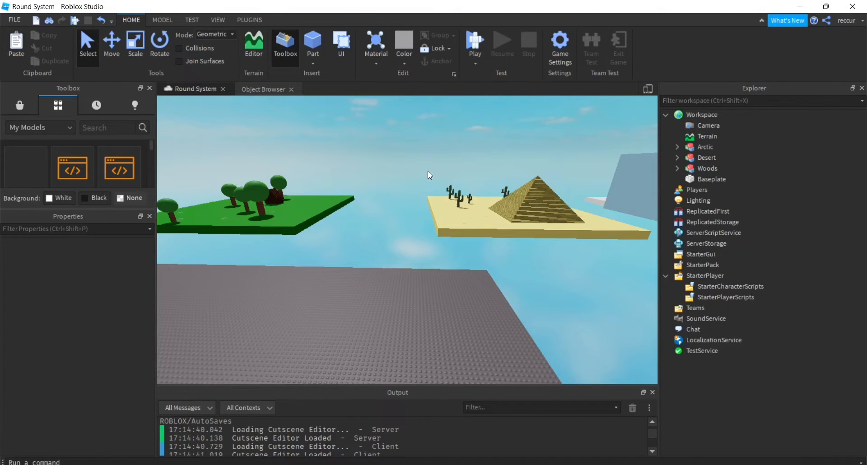
Select a red spawn part on the Woods map and inspect the spawn parts placed around it.
key(w)
right_drag(429, 171, 428, 171)
key(w)
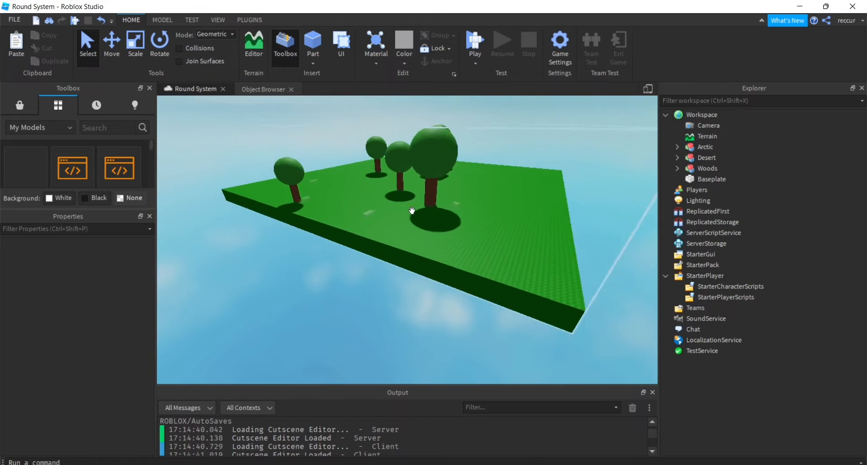
alt+click(377, 250)
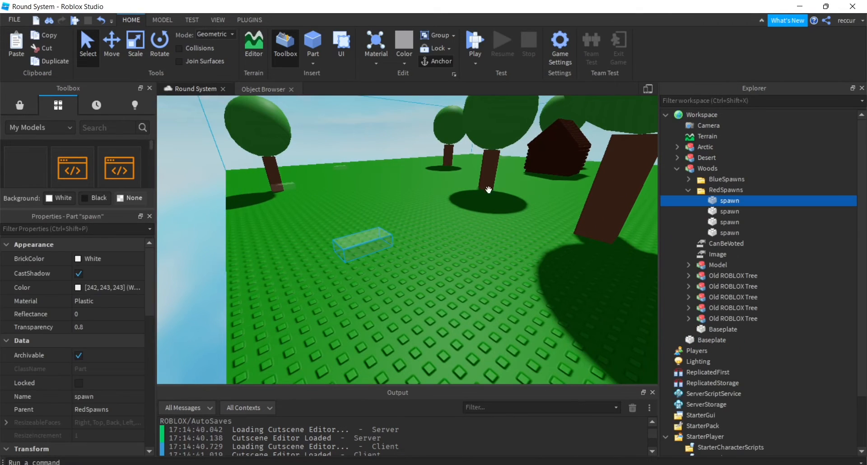
right_drag(438, 236, 437, 236)
key(w)
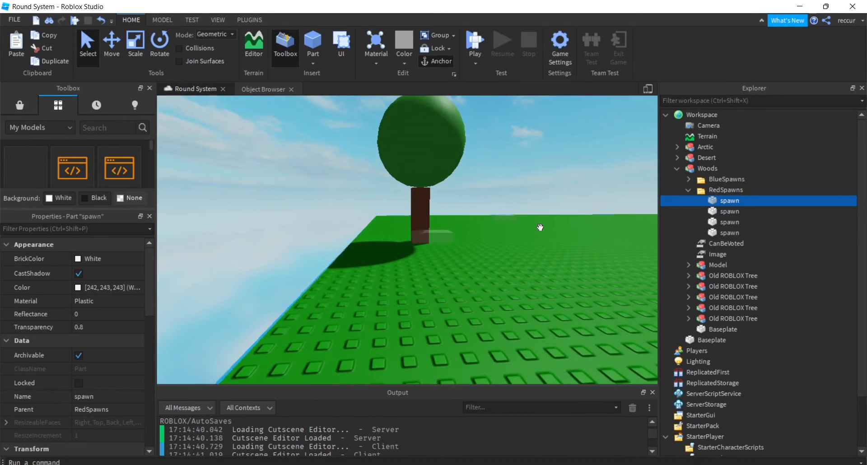
key(s)
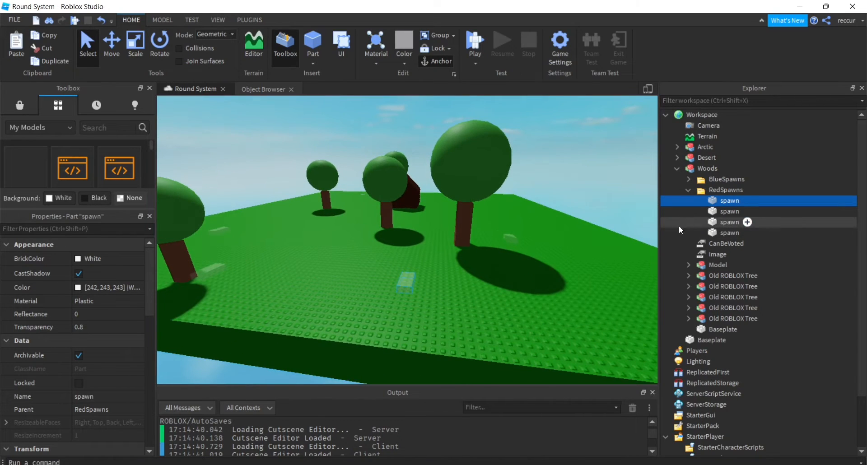
Delete the BlueSpawns and RedSpawns folders and the CanBeVoted and Image values from the Woods model.
click(689, 191)
click(700, 190)
click(705, 180)
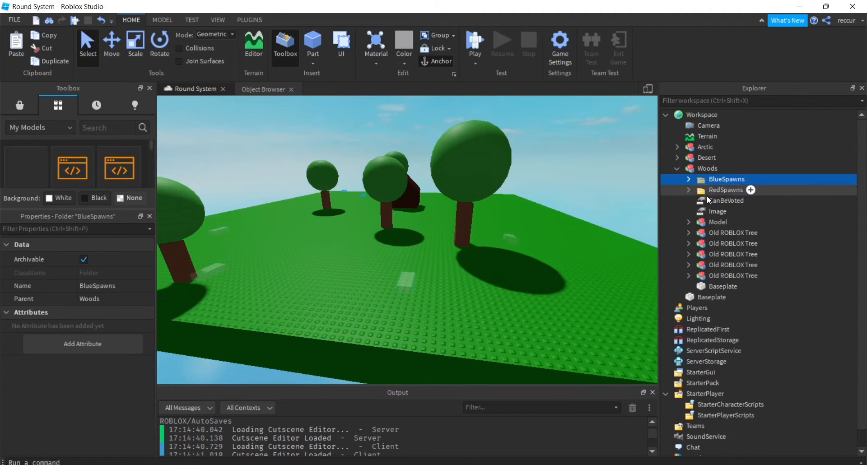
shift+click(710, 201)
shift+click(711, 211)
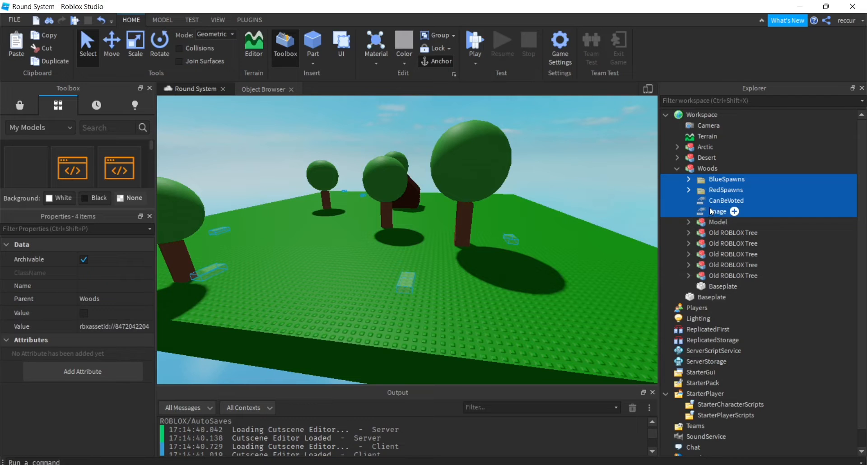
key(Delete)
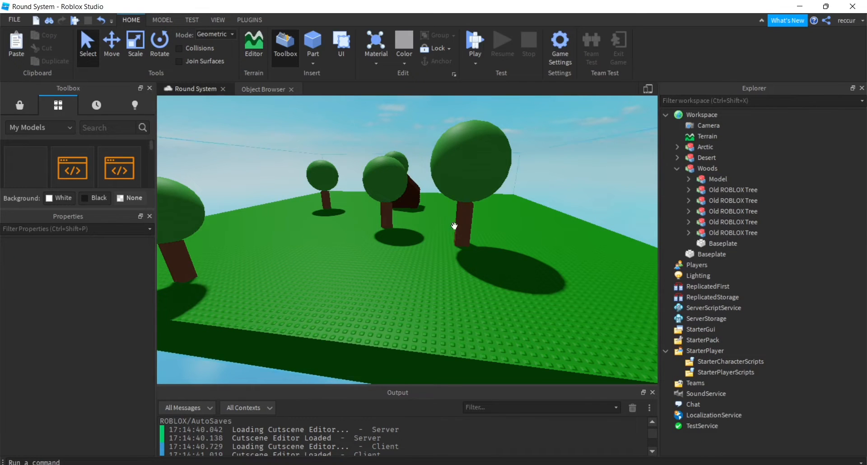
key(w)
right_drag(454, 226, 449, 226)
click(676, 169)
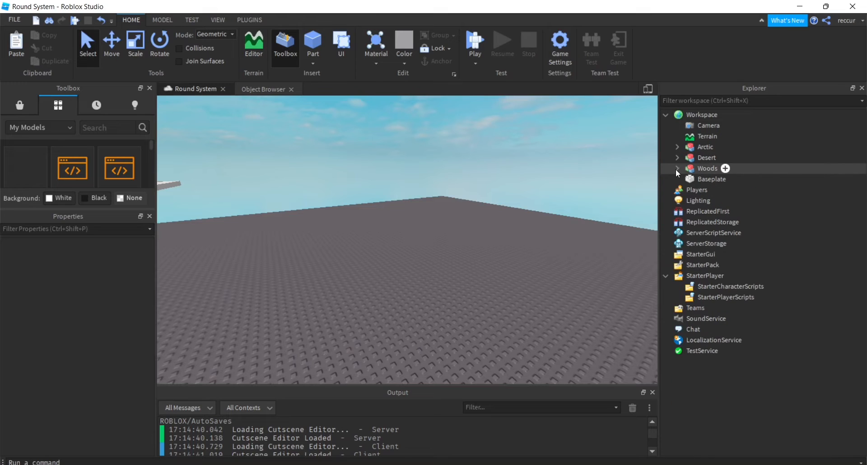
Insert the "2 Team Game with Voting System Kit" model into the place and dismiss the script notice.
drag(72, 215, 73, 320)
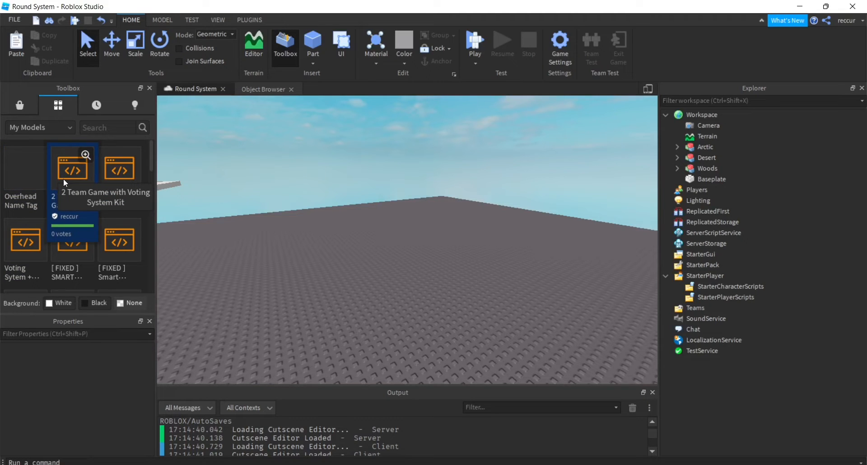
drag(64, 182, 488, 227)
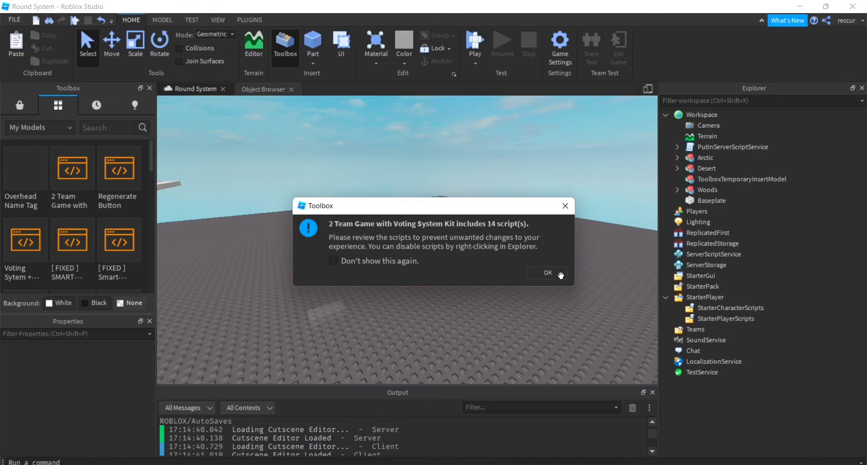
click(560, 273)
key(w)
right_drag(537, 240, 491, 236)
key(w)
key(s)
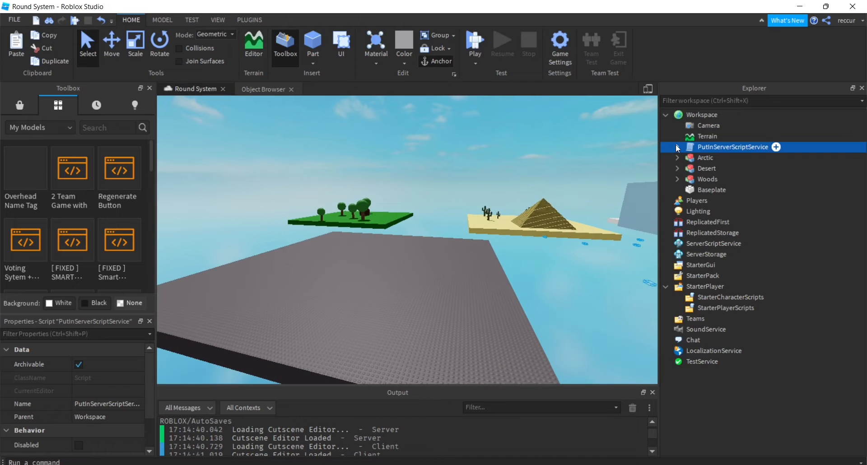
Review the contents of the PutInServerScriptService script and move it into ServerScriptService.
click(677, 147)
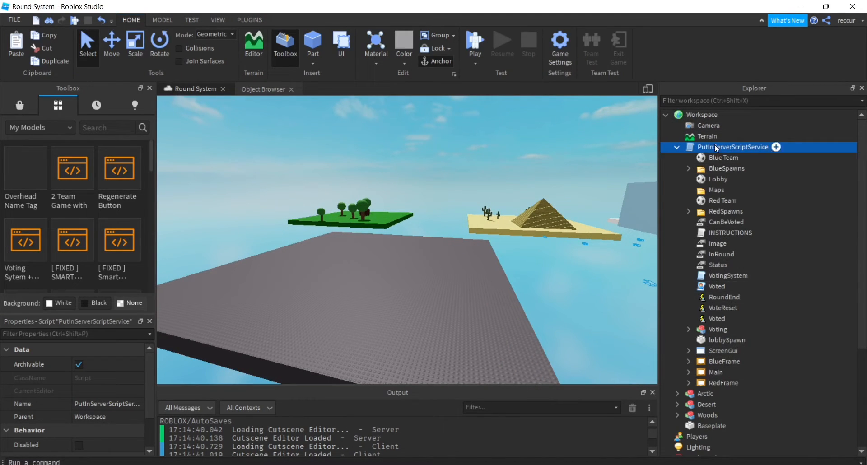
scroll(580, 248, up, 5)
scroll(581, 248, down, 5)
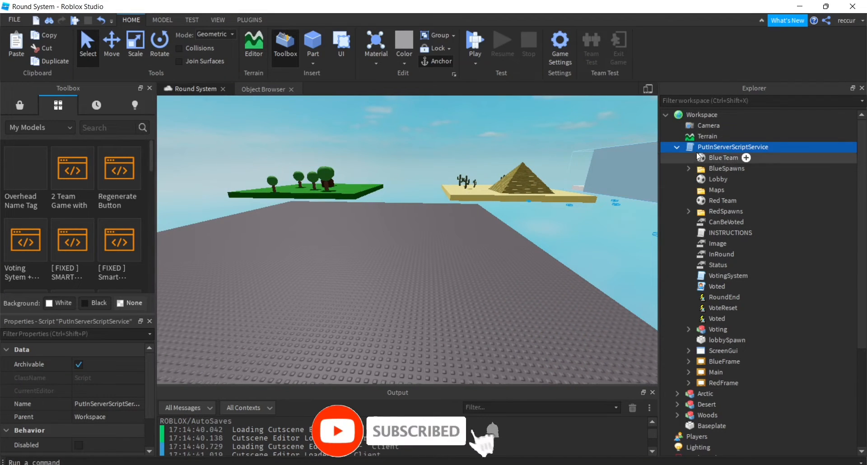
click(677, 147)
drag(693, 150, 706, 244)
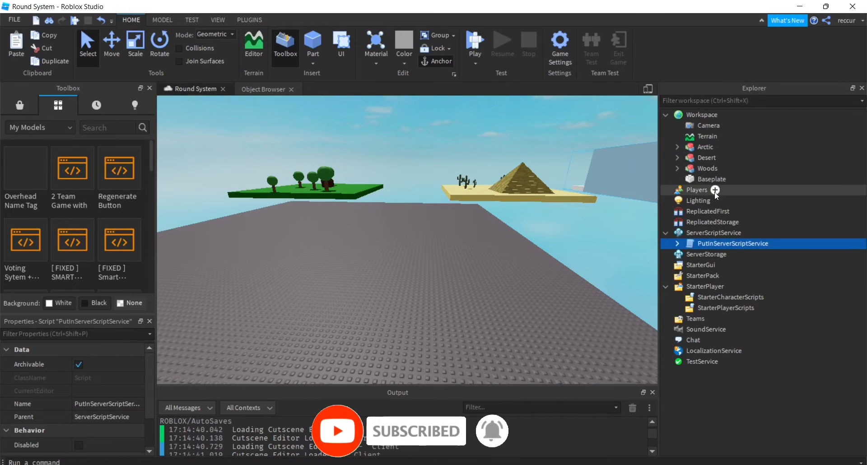
Move the VotingSystem script out of PutInServerScriptService directly into ServerScriptService.
click(677, 243)
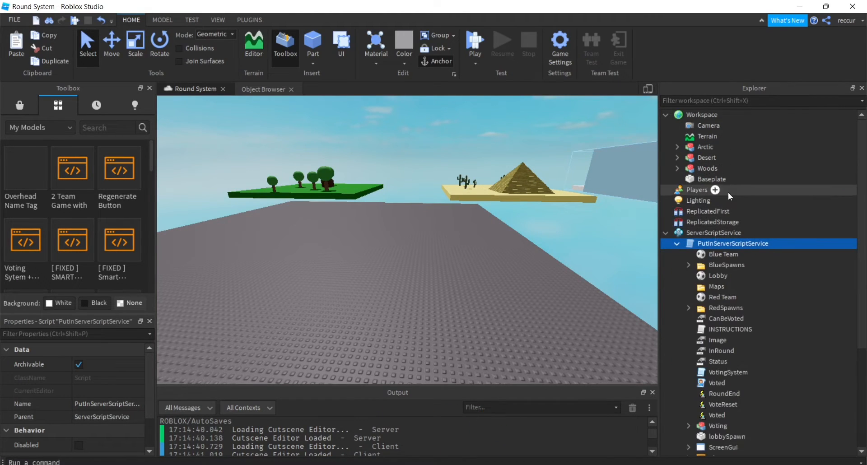
scroll(696, 193, down, 2)
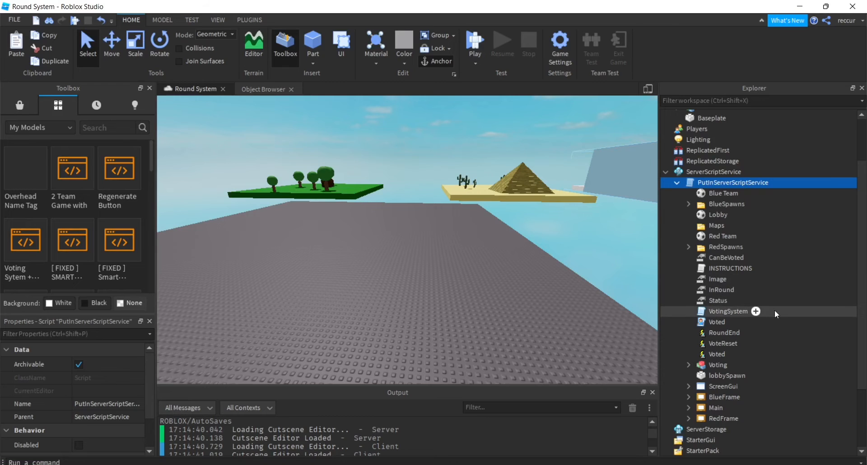
drag(719, 312, 705, 173)
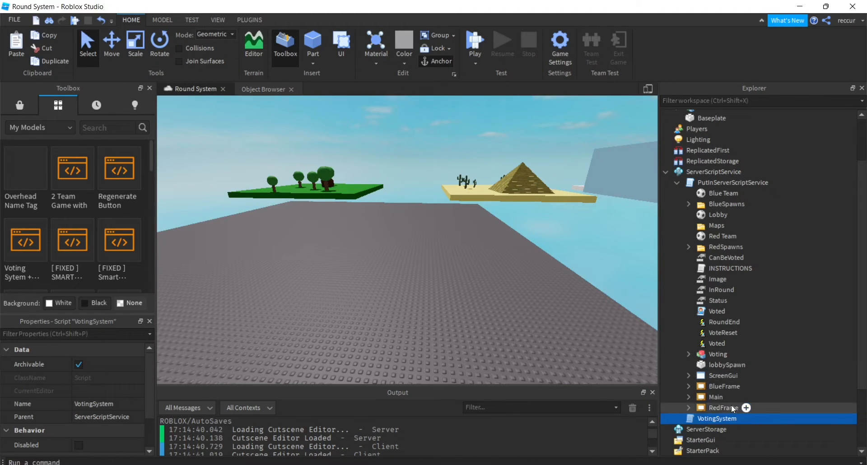
Move the Blue Team, Lobby and Red Team objects from PutInServerScriptService into the Teams service.
click(709, 193)
ctrl+click(723, 215)
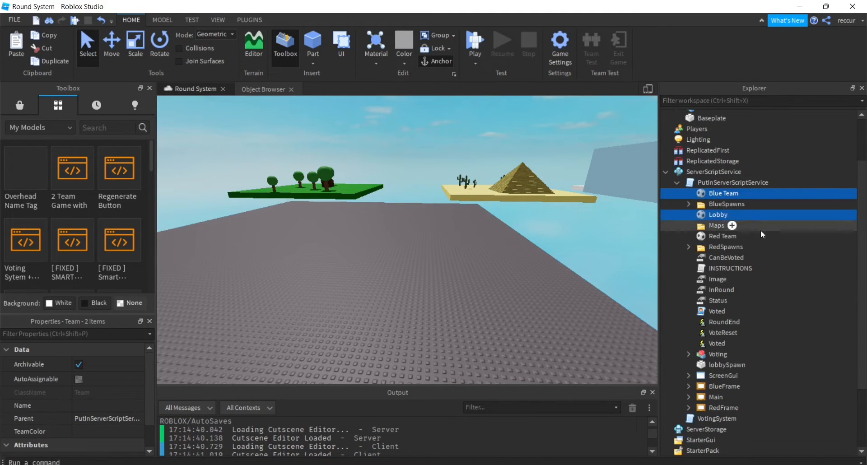
ctrl+click(741, 236)
scroll(749, 190, down, 3)
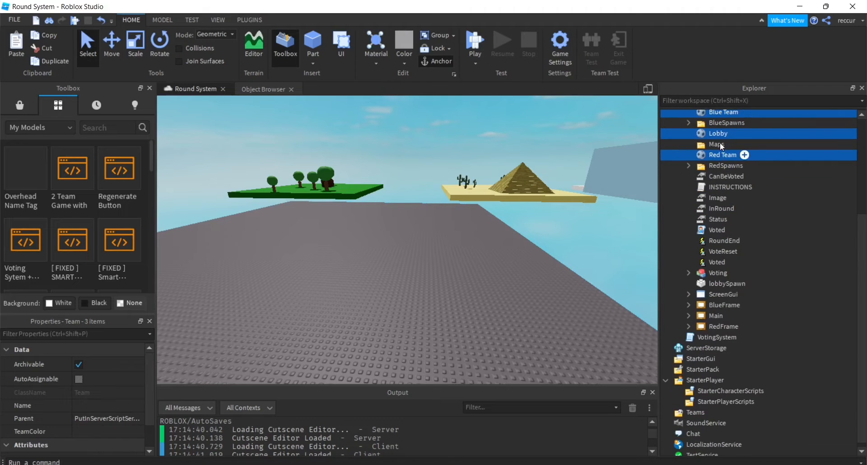
scroll(721, 147, up, 3)
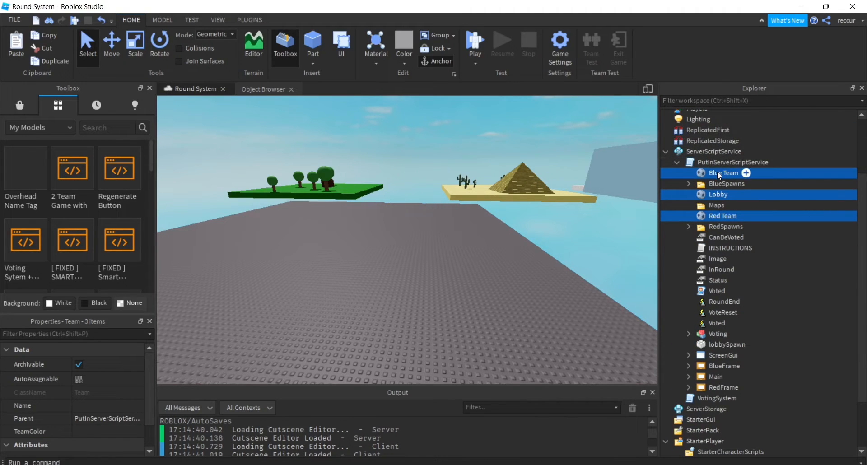
drag(719, 175, 699, 409)
scroll(749, 244, down, 3)
scroll(731, 203, down, 3)
click(707, 375)
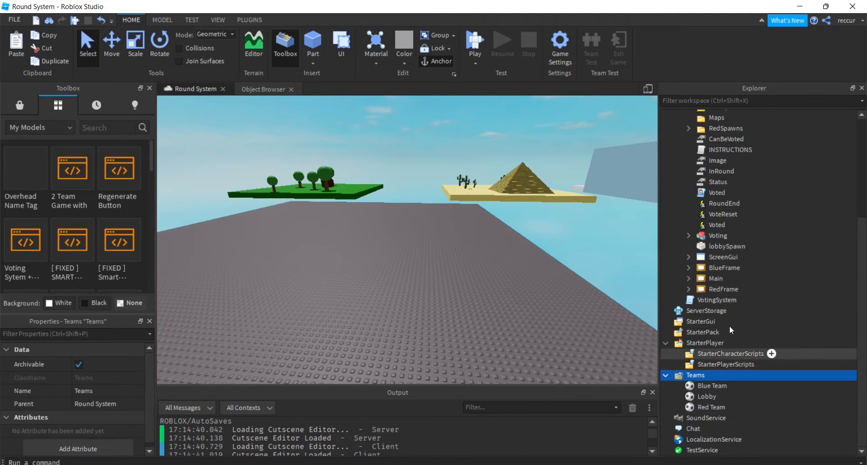
Look through the list of services that can be inserted and close it without adding any.
click(163, 20)
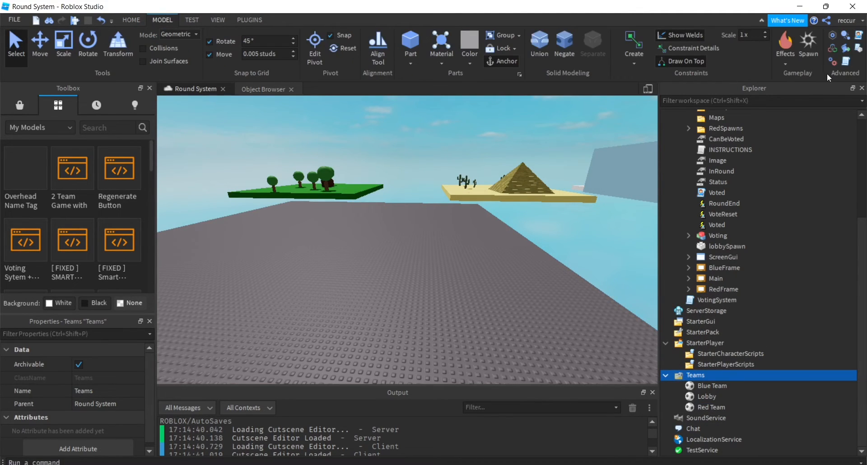
click(833, 62)
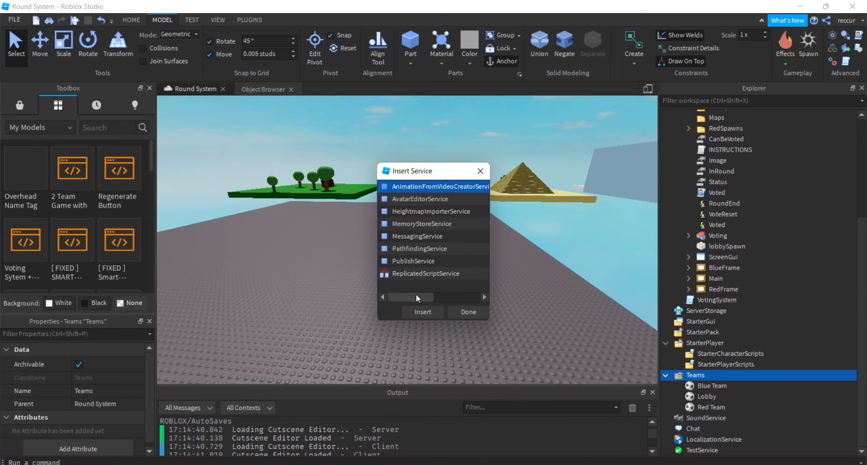
click(438, 297)
click(479, 171)
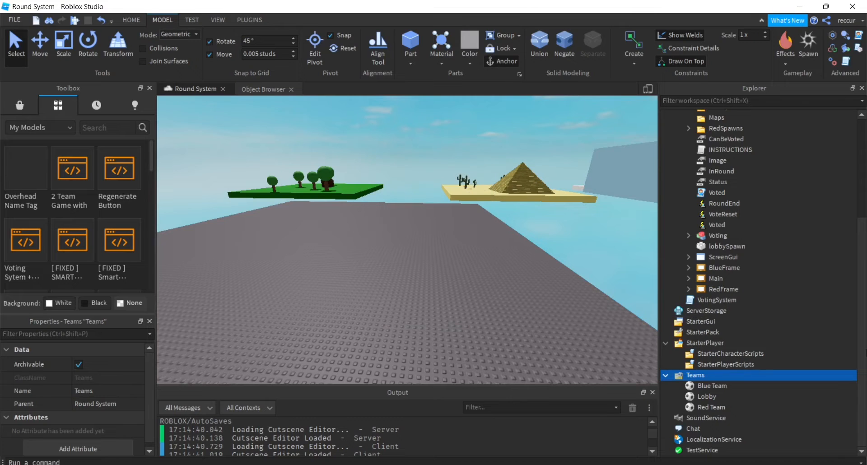
Examine the properties of the Blue Team, Lobby and Red Team objects in the Teams service.
scroll(819, 355, up, 3)
scroll(744, 356, down, 3)
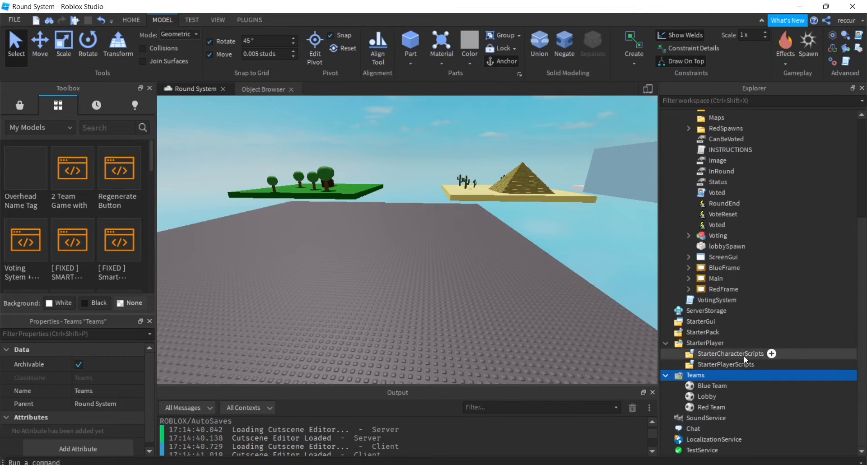
click(692, 387)
click(697, 397)
click(701, 408)
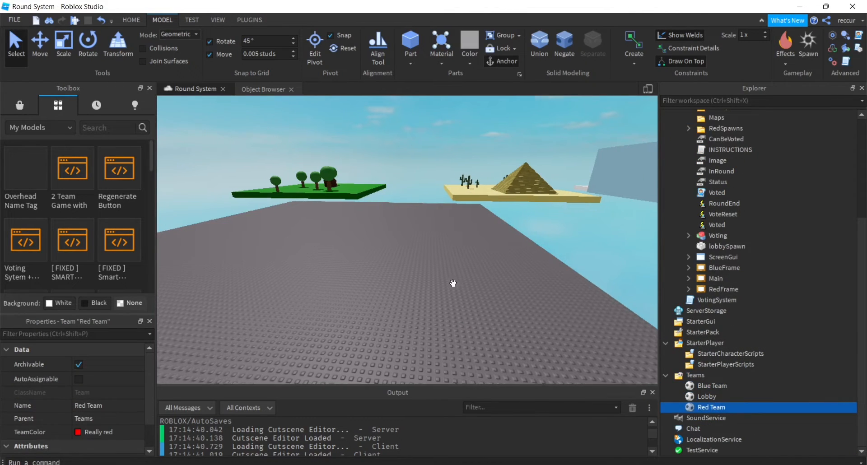
right_drag(453, 283, 453, 283)
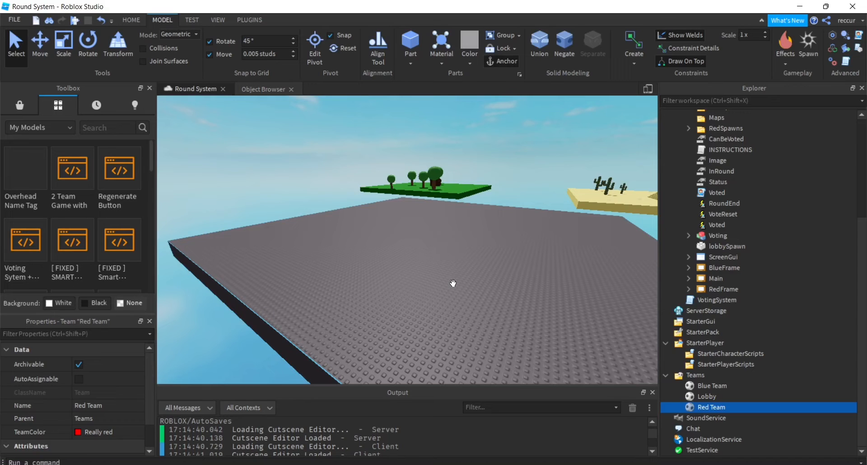
Rename the Blue Team object in Teams as Green Team.
click(720, 384)
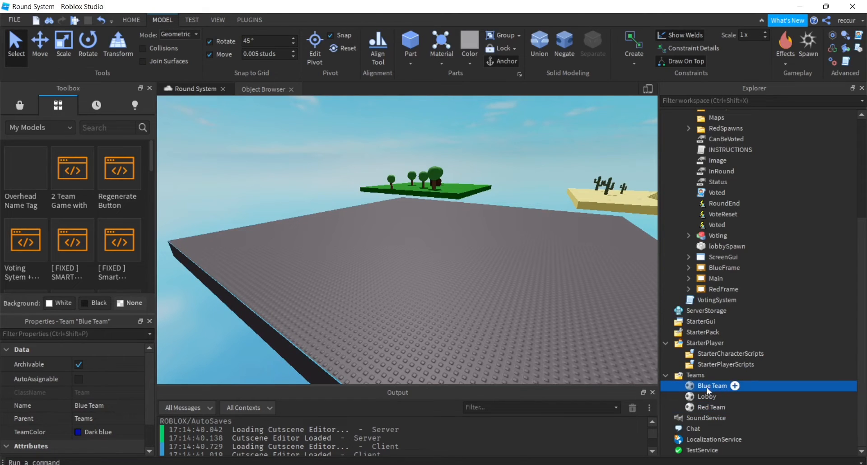
key(Caps_Lock)
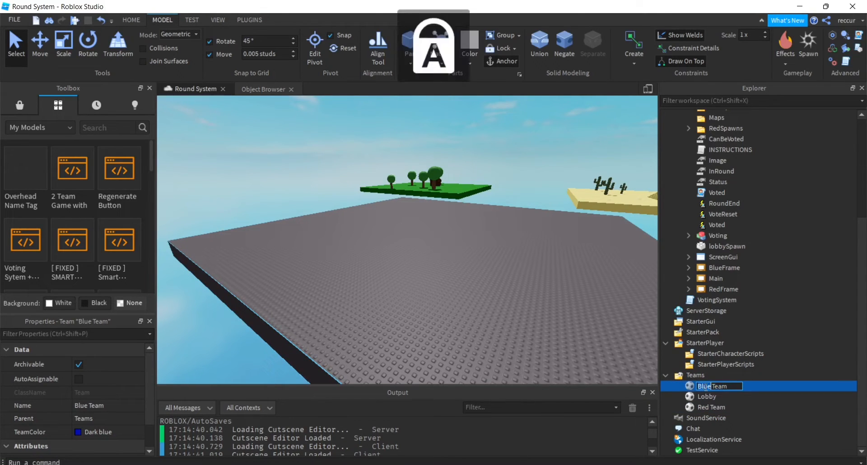
text(een)
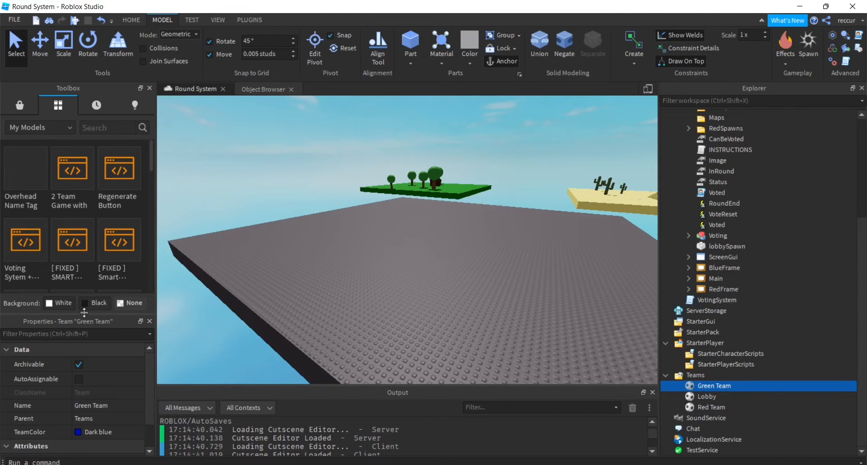
Enlarge the Properties area and set the Green Team's TeamColor to Sea green.
drag(82, 316, 84, 206)
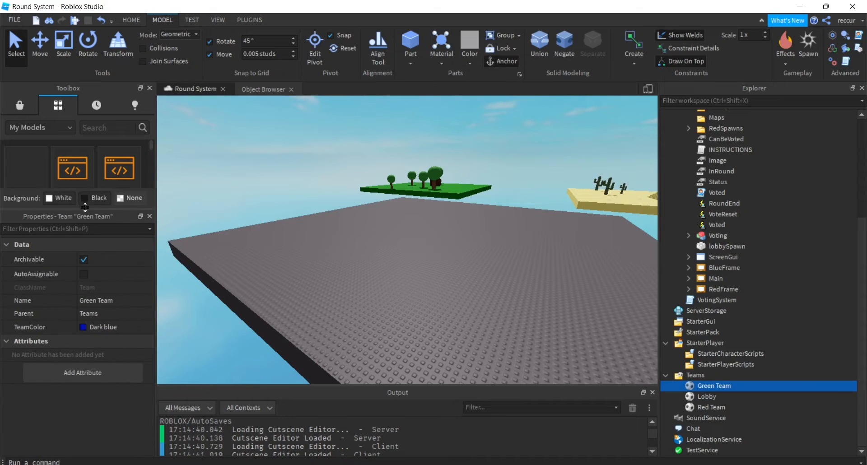
click(85, 327)
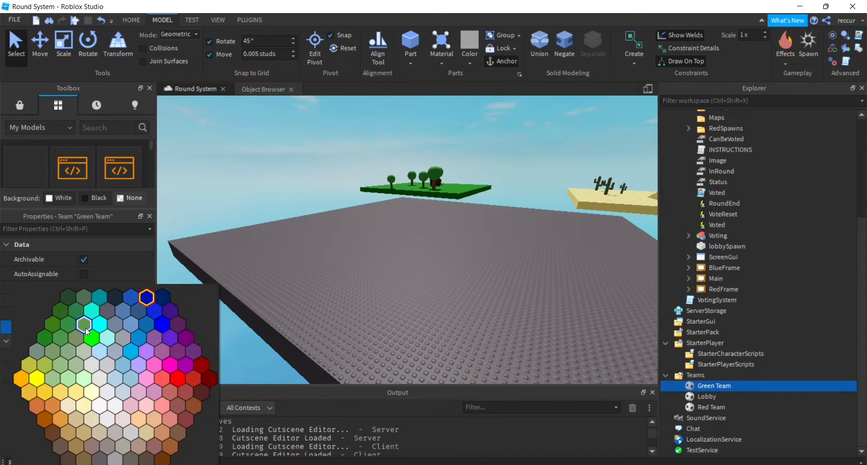
click(63, 327)
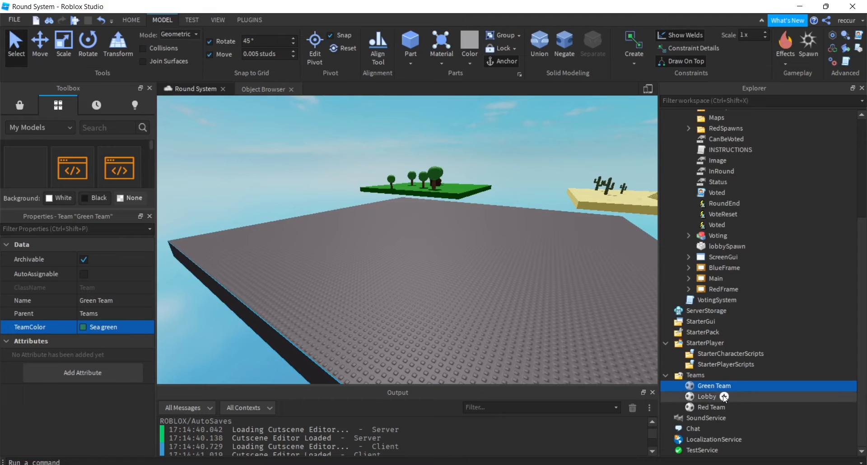
Change the Green Team's name back to Blue Team.
click(710, 387)
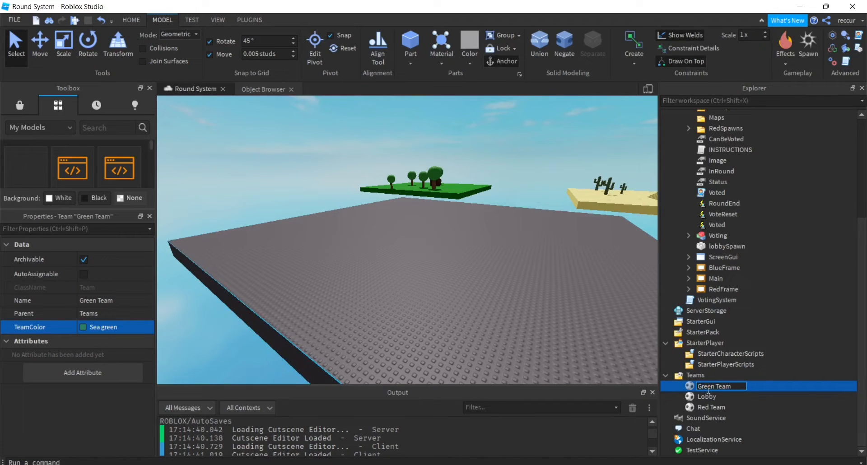
key(Return)
click(716, 387)
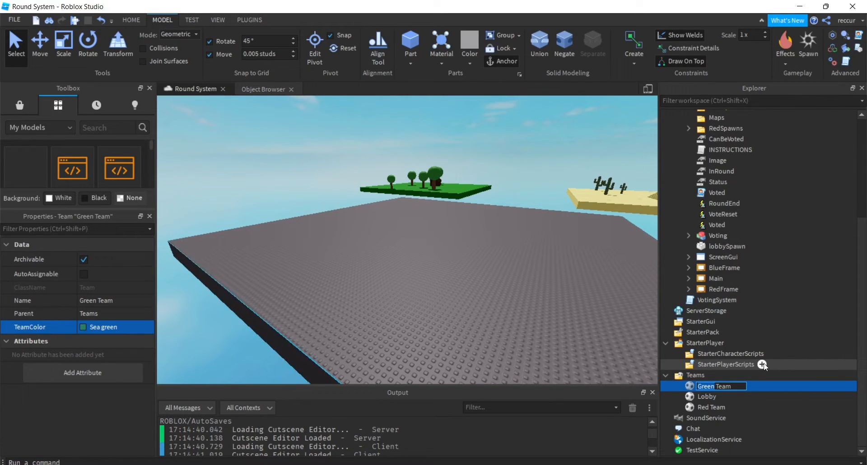
key(Caps_Lock)
text(B)
key(Caps_Lock)
text(l)
right_drag(532, 275, 533, 274)
key(w)
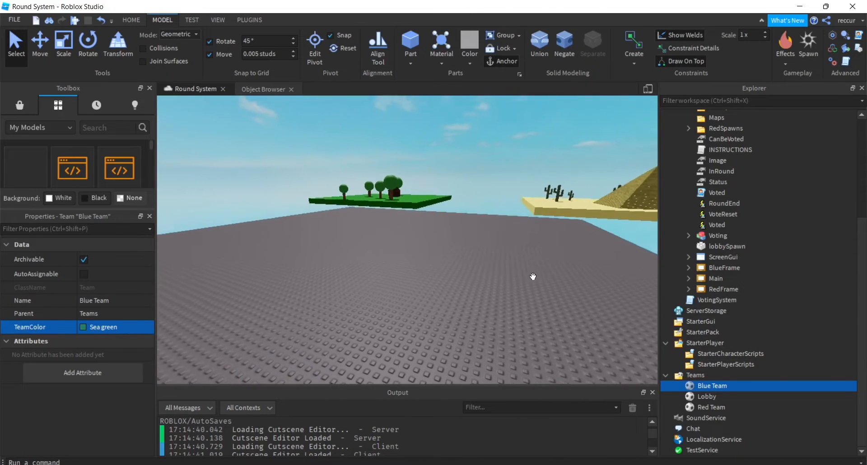
Highlight the BlueSpawns and RedSpawns folders in PutInServerScriptService and look over the floating maps in the scene.
scroll(746, 229, up, 3)
click(721, 189)
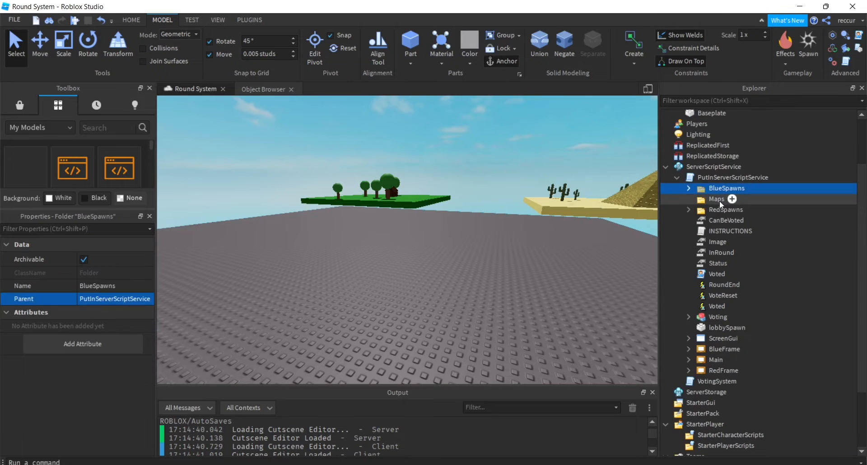
shift+click(720, 209)
click(718, 189)
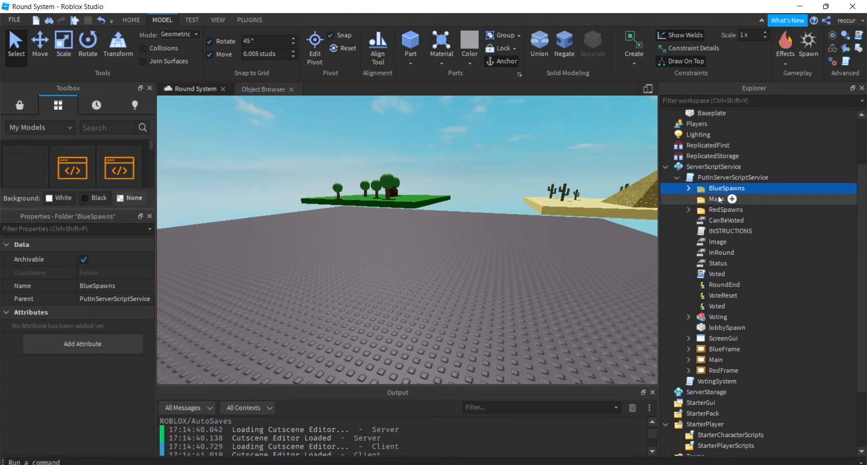
key(F2)
ctrl+click(719, 207)
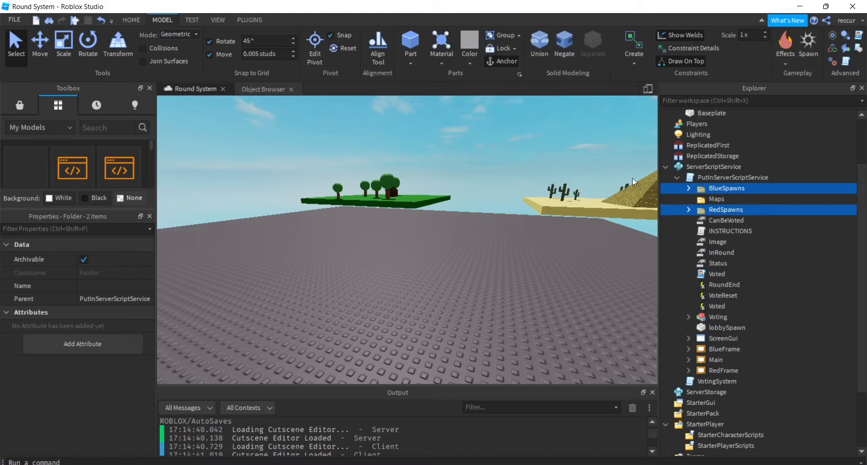
right_drag(506, 201, 505, 201)
key(w)
key(e)
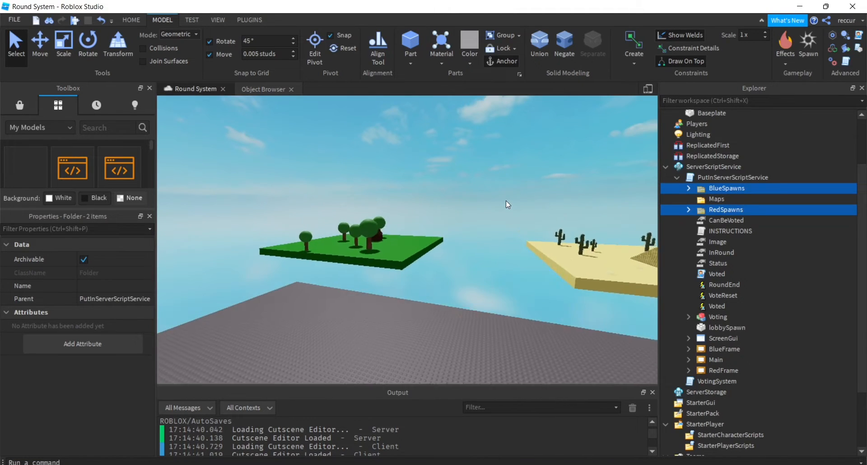
right_click(506, 200)
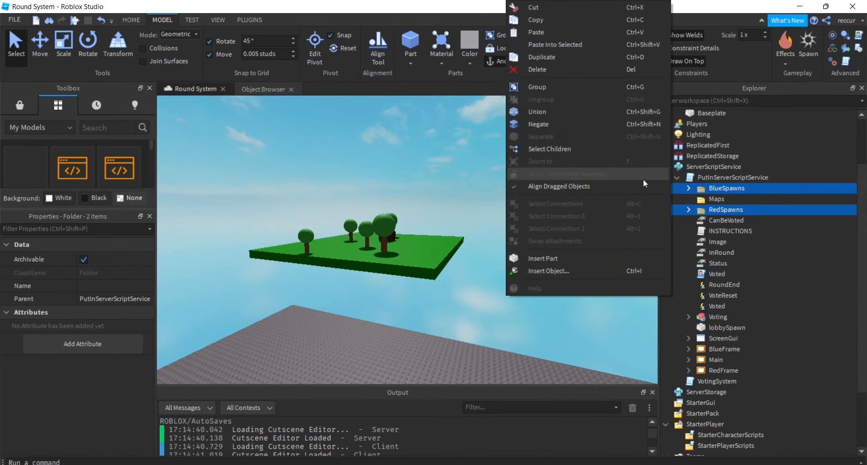
Examine the spawn parts inside the BlueSpawns folder and the properties of the BlueSpawns and RedSpawns folders.
click(706, 189)
click(689, 189)
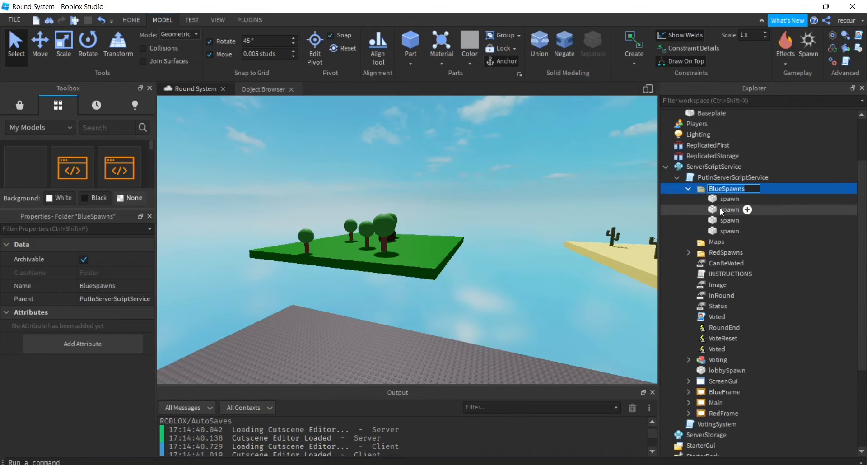
click(720, 209)
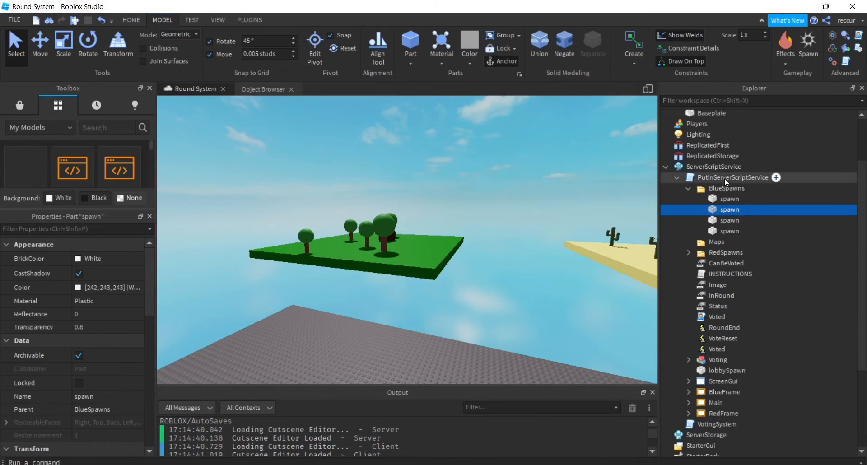
click(688, 188)
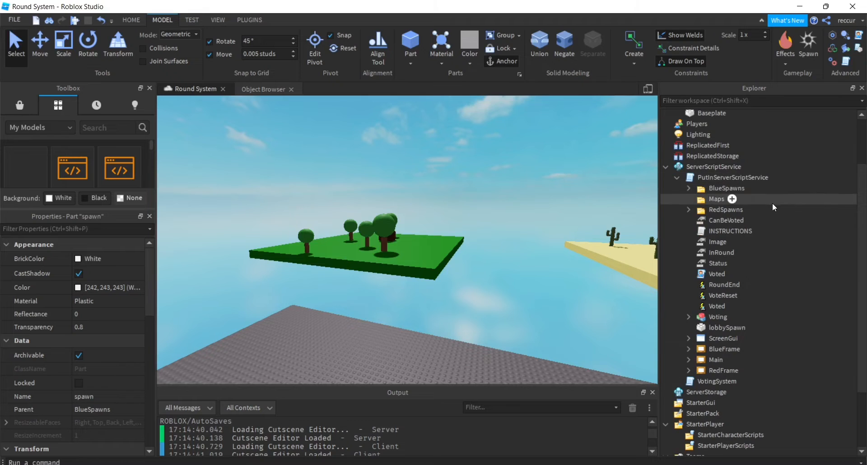
click(724, 210)
click(727, 188)
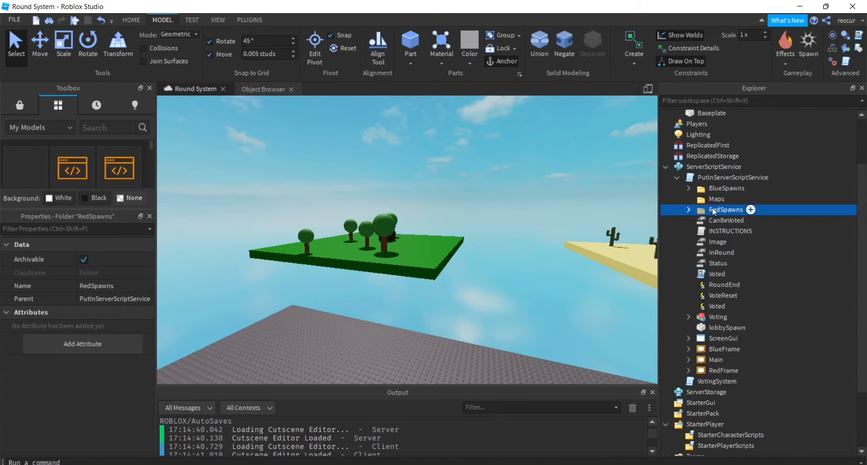
click(712, 208)
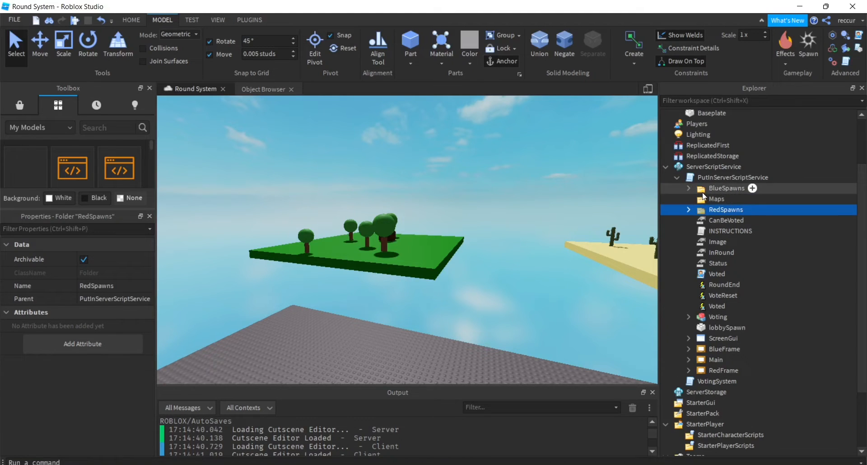
click(722, 187)
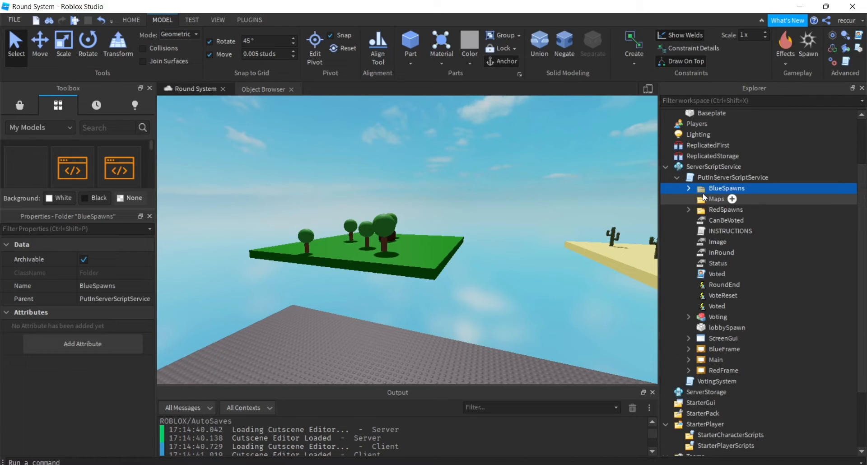
Move Maps, InRound, Status, RoundEnd, VoteReset, the Voted event, BlueFrame, Main and RedFrame from PutInServerScriptService into ReplicatedStorage.
click(708, 198)
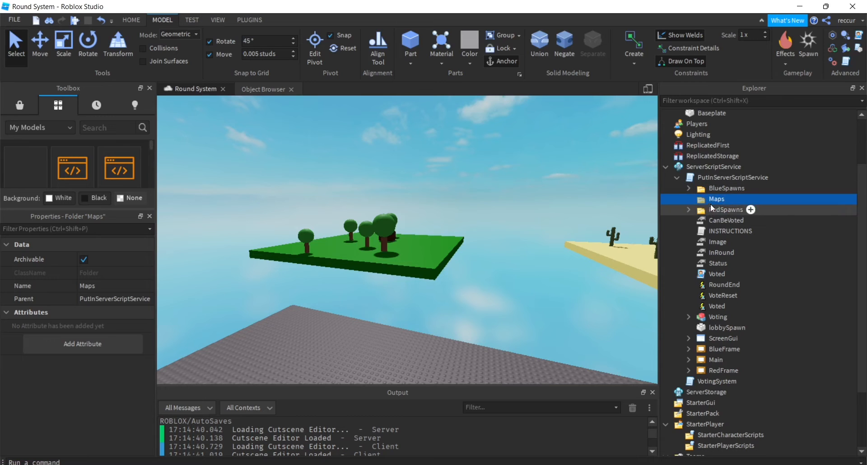
scroll(727, 208, down, 3)
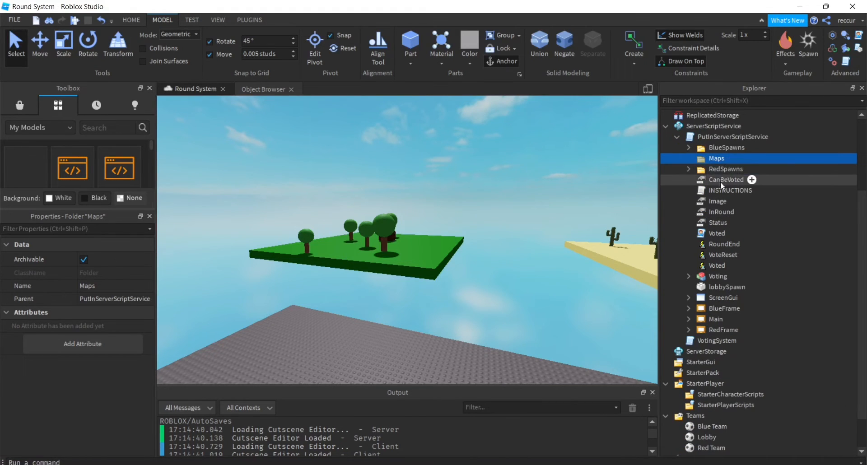
ctrl+click(717, 211)
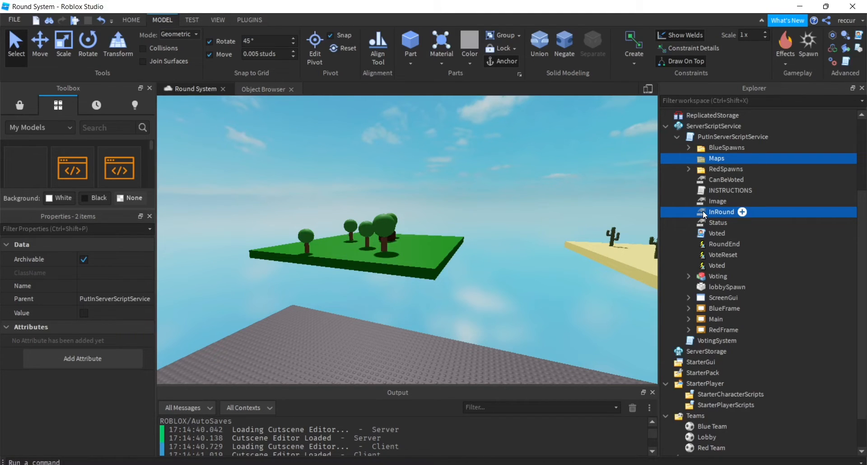
ctrl+click(713, 222)
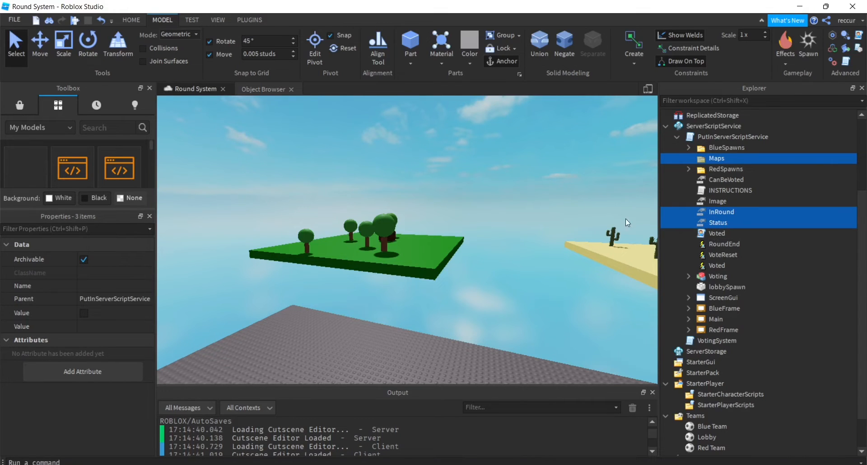
ctrl+click(720, 246)
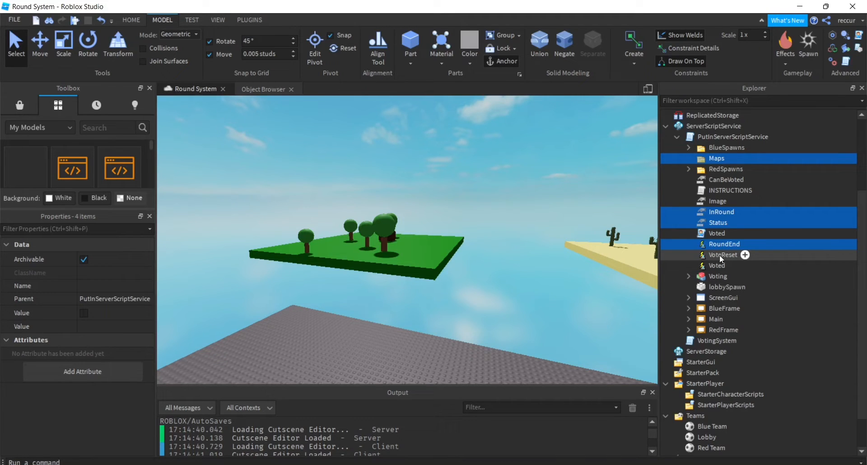
ctrl+click(720, 255)
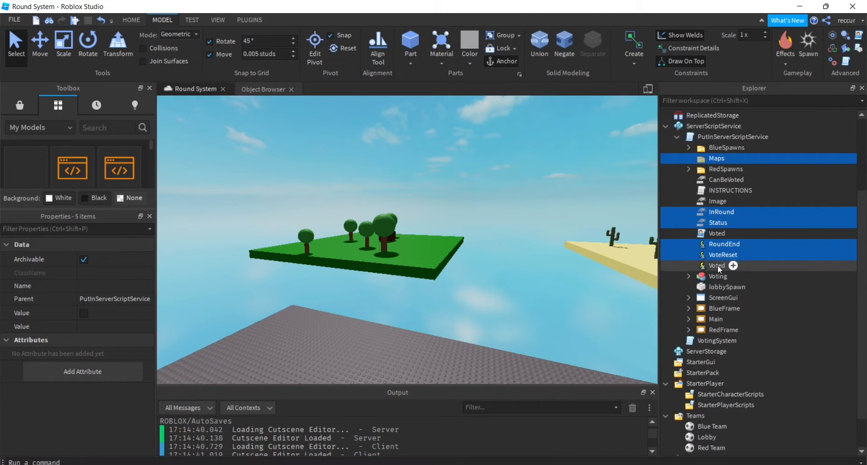
ctrl+click(717, 265)
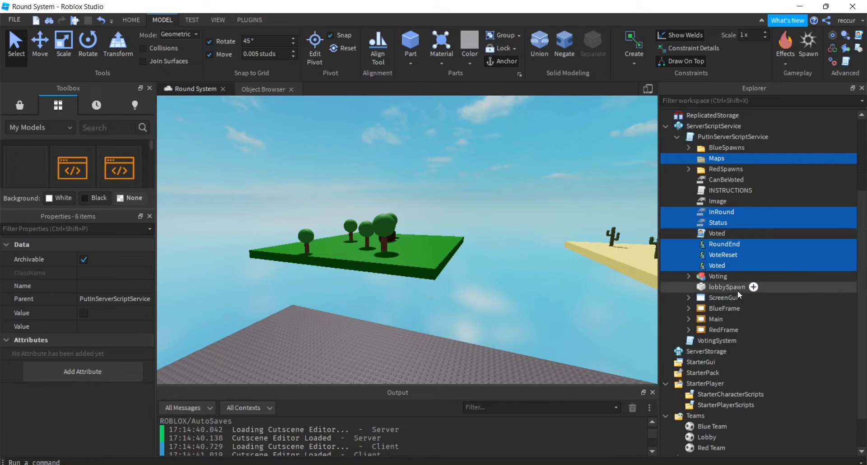
ctrl+click(721, 311)
ctrl+click(717, 318)
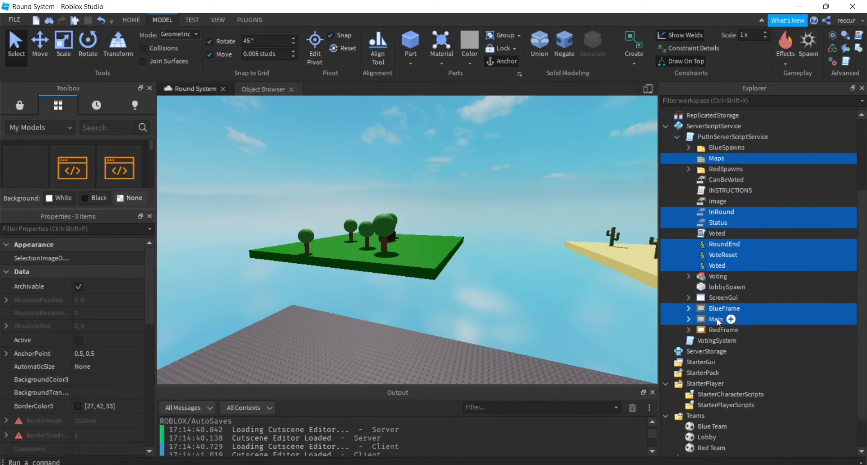
ctrl+click(717, 327)
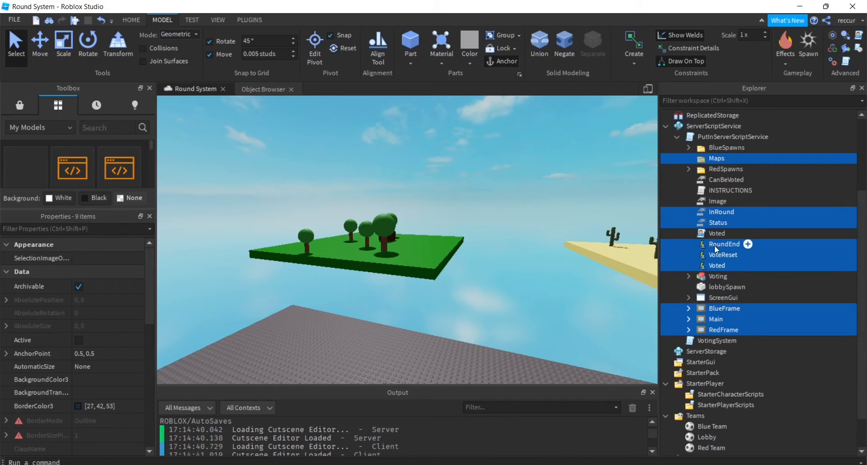
ctrl+drag(715, 245, 696, 242)
key(ctrl+z)
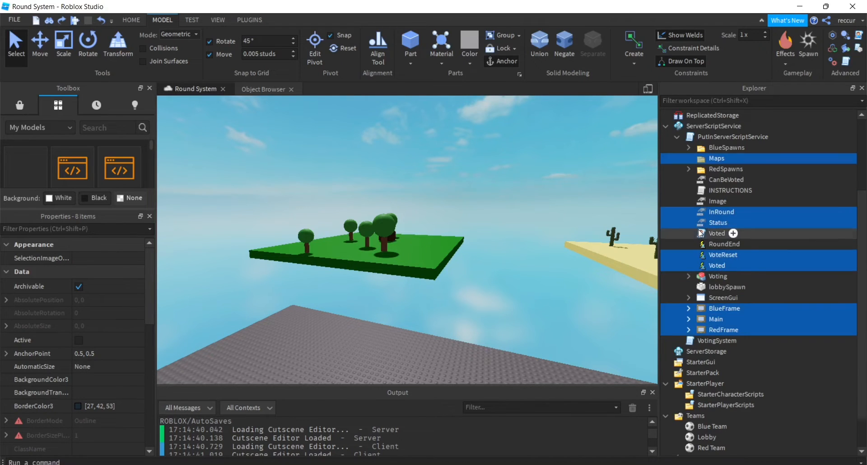
ctrl+click(717, 247)
drag(717, 248, 764, 156)
scroll(764, 295, down, 1)
scroll(766, 309, up, 4)
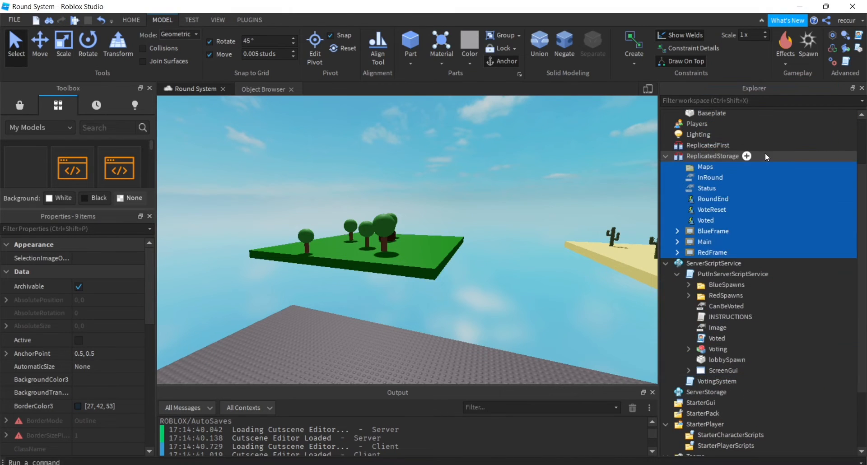
Move the Arctic, Desert and Woods map models from Workspace into the Maps folder in ReplicatedStorage.
click(711, 199)
click(704, 167)
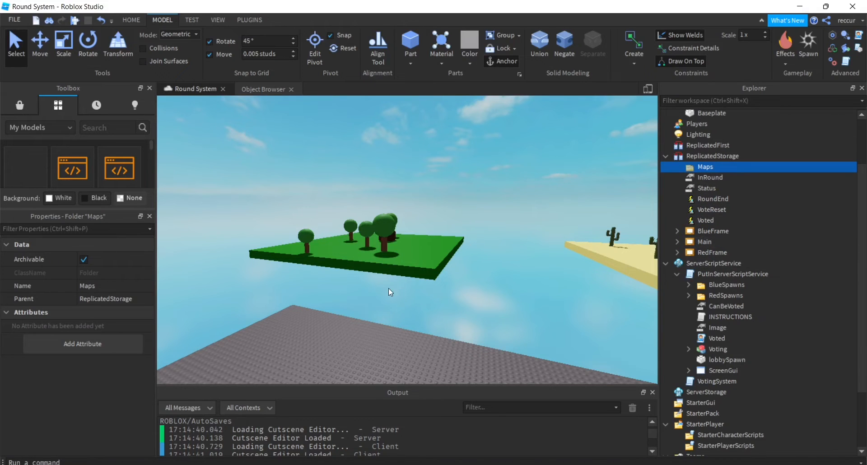
scroll(310, 239, up, 3)
click(309, 240)
ctrl+click(519, 235)
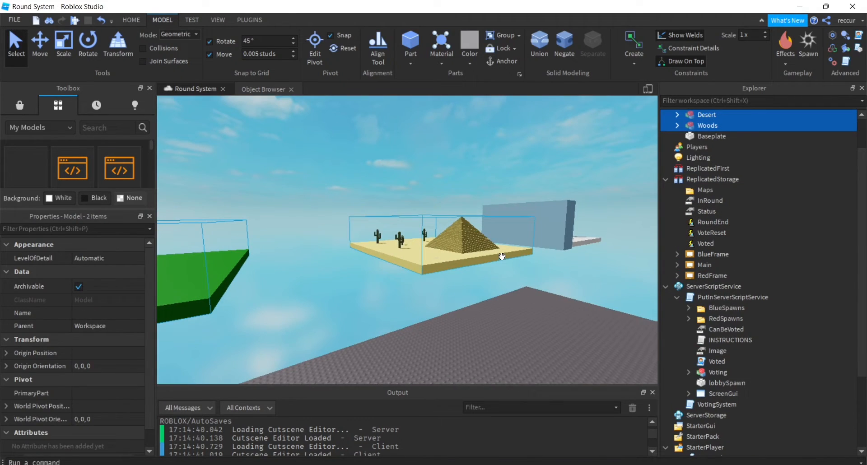
ctrl+click(535, 235)
drag(707, 232, 727, 216)
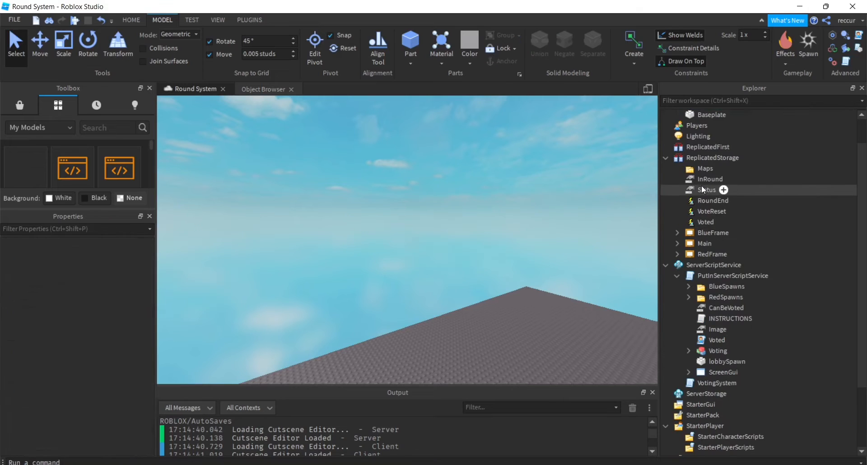
right_click(699, 173)
click(746, 33)
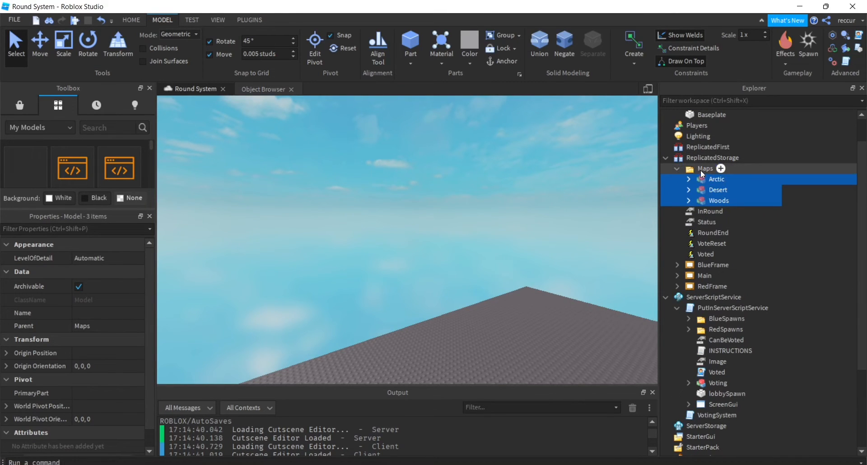
scroll(693, 160, up, 1)
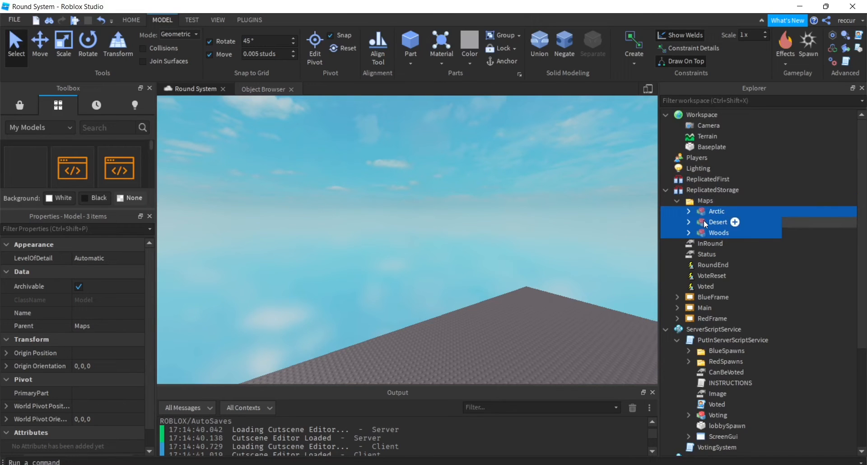
scroll(566, 200, up, 2)
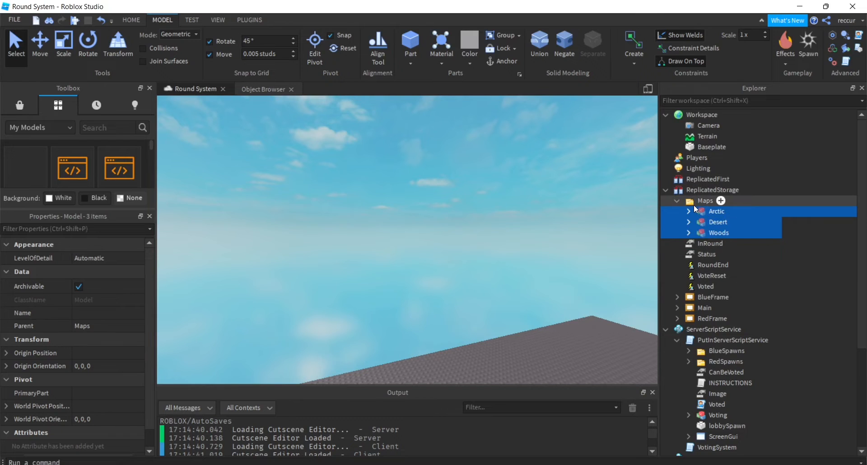
Move the Voted local script and the ScreenGui from PutInServerScriptService into StarterGui.
scroll(735, 158, down, 4)
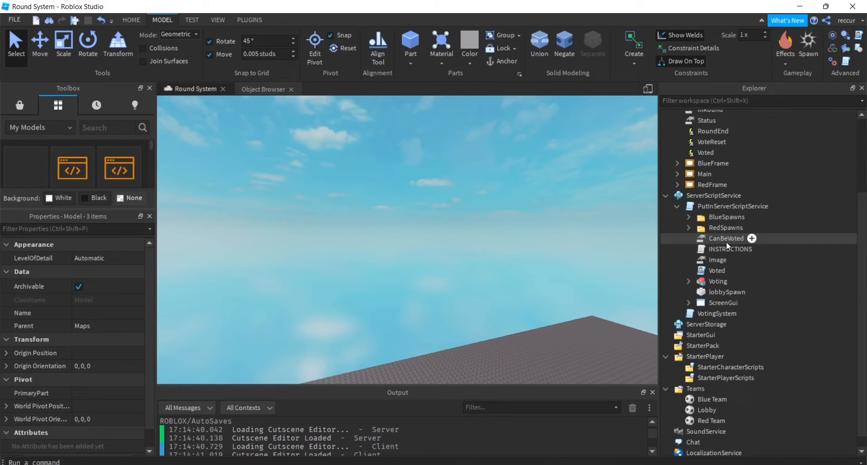
scroll(722, 216, down, 1)
click(711, 257)
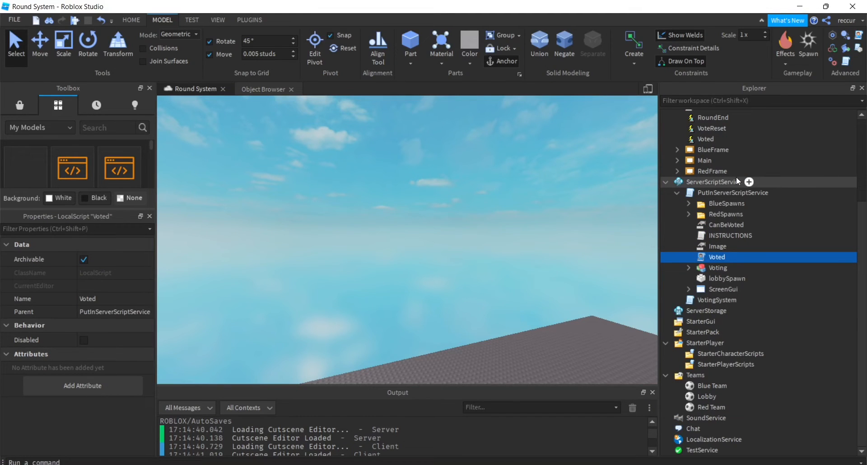
drag(736, 178, 740, 176)
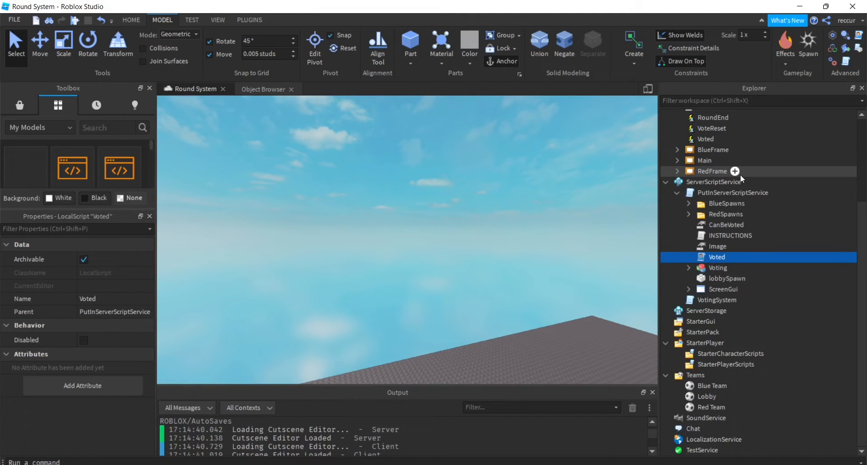
ctrl+click(723, 285)
drag(725, 279, 694, 322)
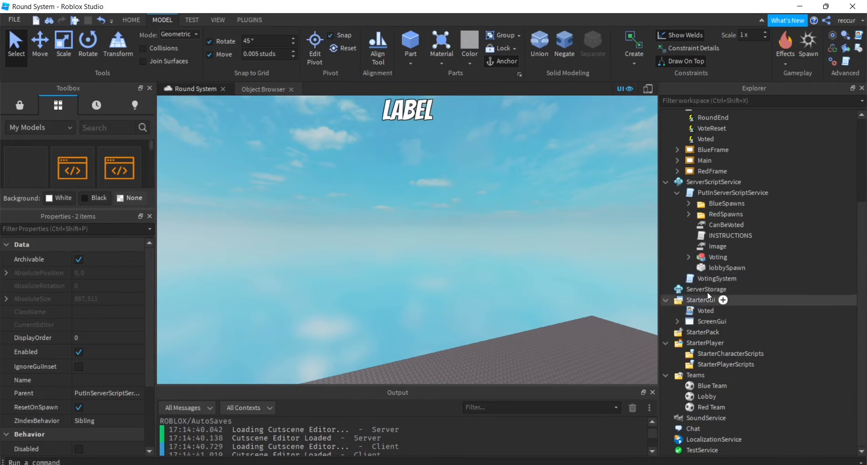
click(718, 300)
click(705, 312)
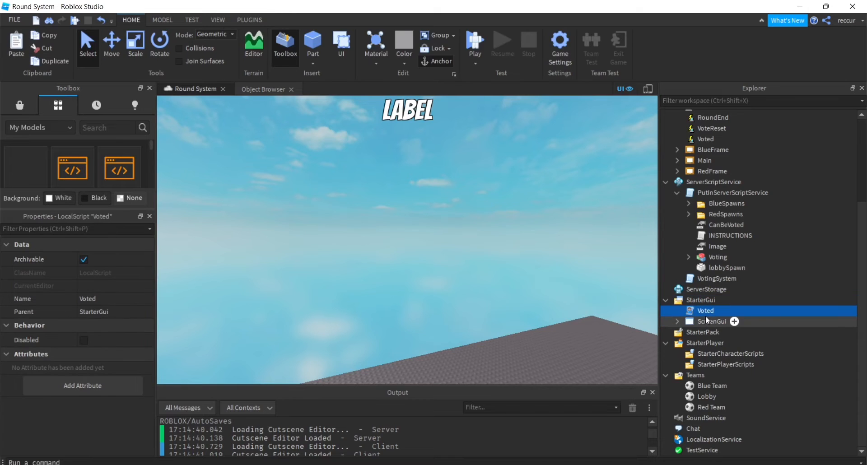
click(705, 318)
right_drag(606, 261, 447, 223)
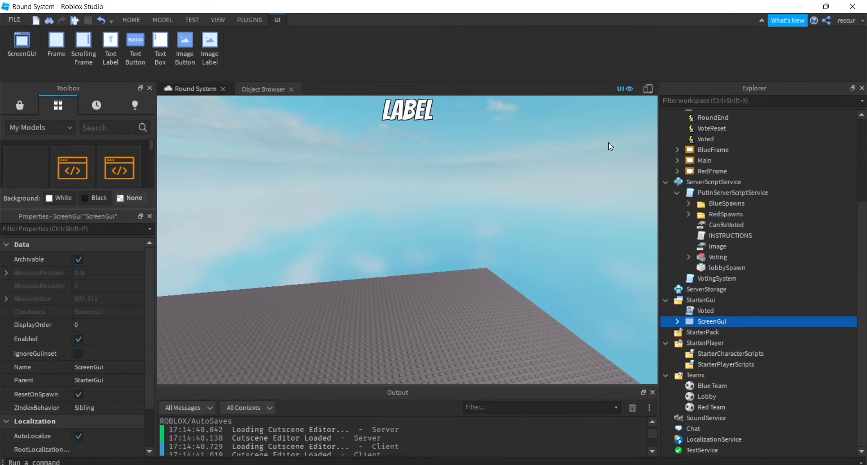
right_drag(596, 225, 596, 222)
Move the Voting model and the lobbySpawn part from PutInServerScriptService into Workspace and focus the view on them.
click(806, 204)
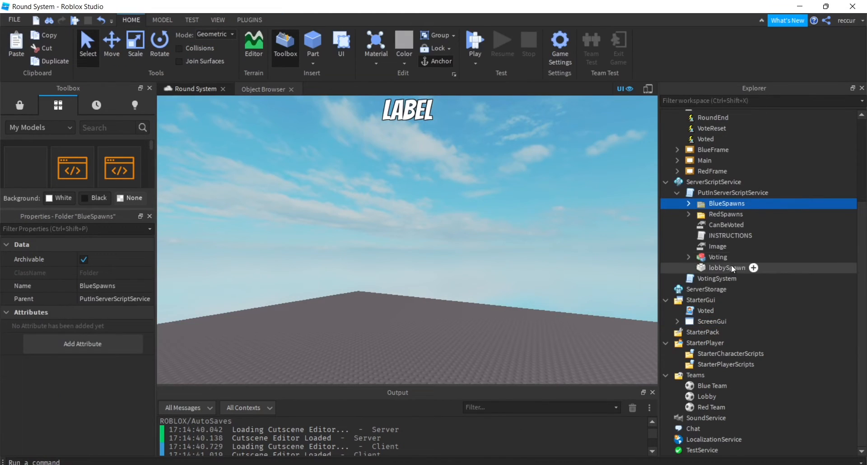
scroll(730, 242, up, 3)
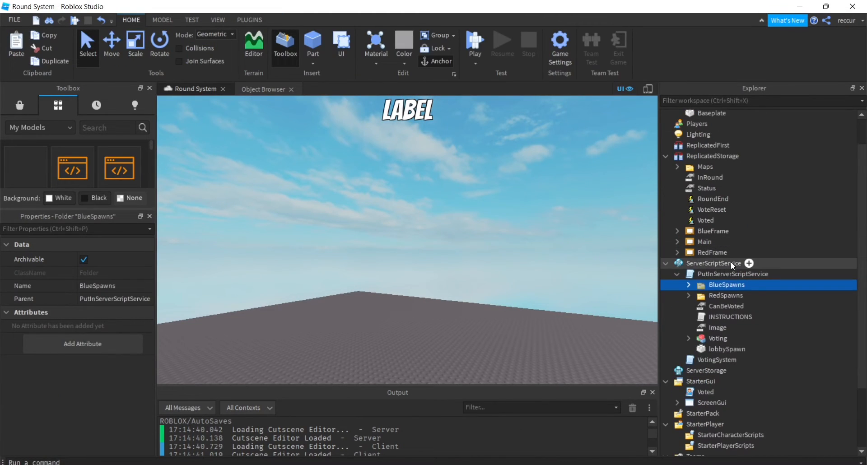
click(707, 339)
shift+click(727, 349)
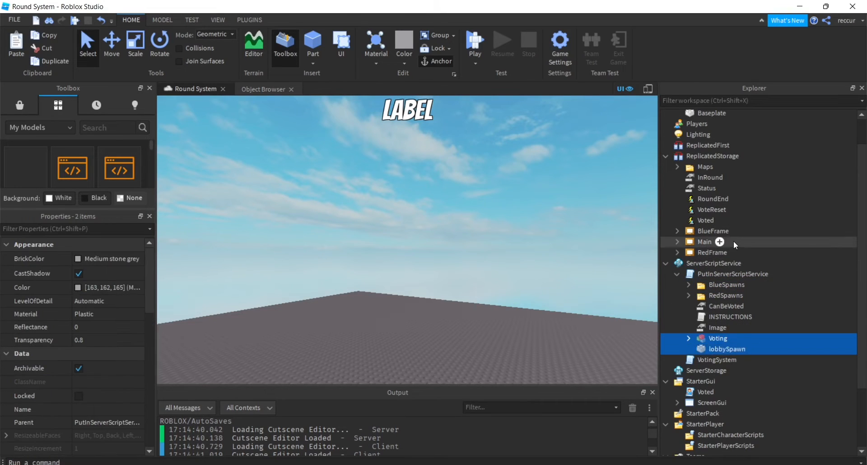
scroll(695, 161, up, 1)
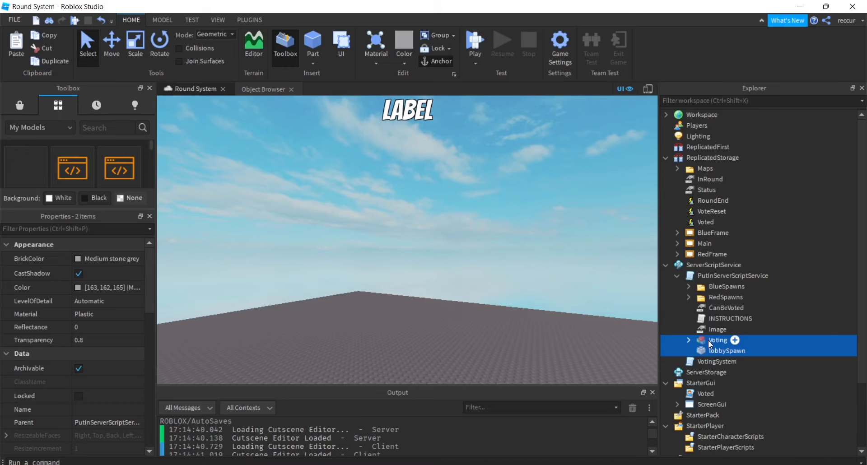
drag(709, 344, 701, 115)
key(f)
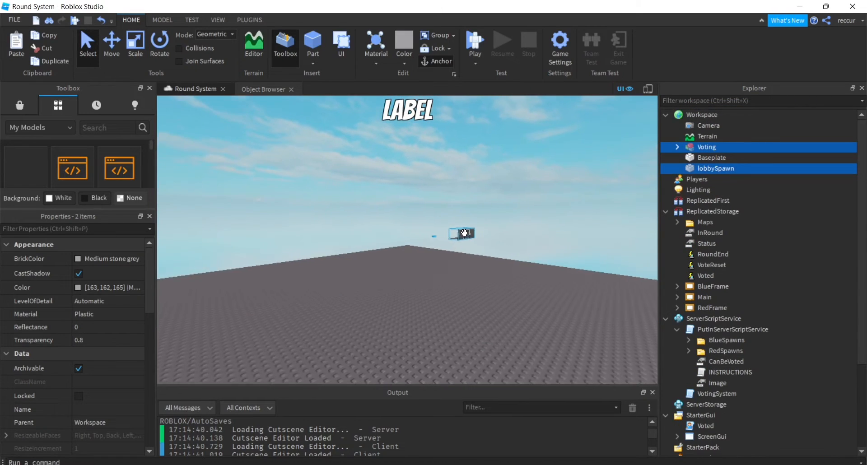
Bring the Voting model and lobbySpawn onto the baseplate, then raise the Voting model to a height of about 4 studs.
key(ctrl+2)
key(s)
drag(420, 243, 224, 278)
key(a)
key(w)
right_drag(329, 251, 331, 266)
key(d)
drag(291, 274, 514, 227)
click(464, 204)
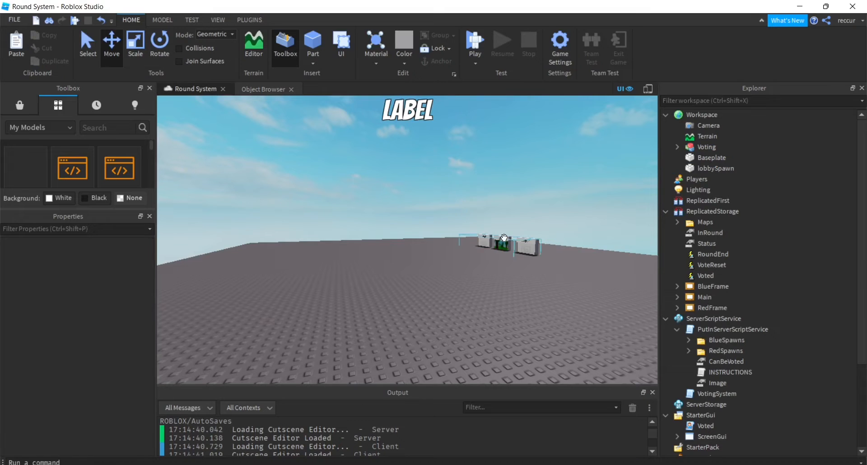
click(483, 250)
drag(497, 207, 501, 199)
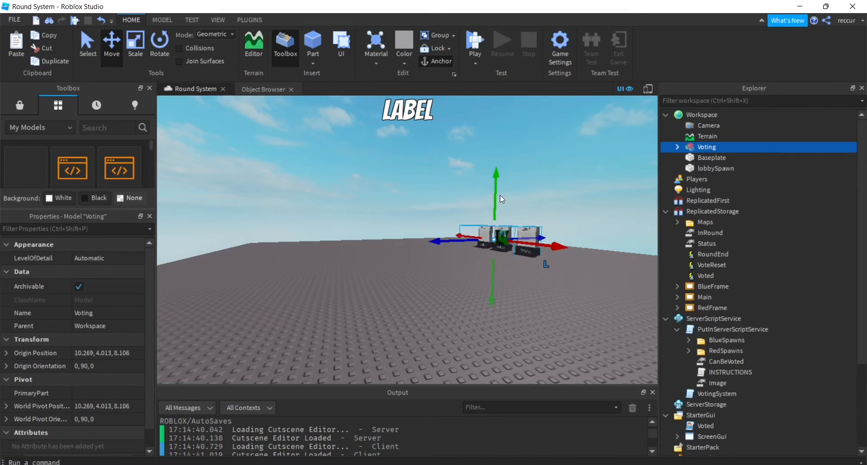
Shift the Voting model along the baseplate to about X -7.9 and raise it to a height of about 4.4 studs.
key(d)
right_drag(585, 240, 573, 240)
key(w)
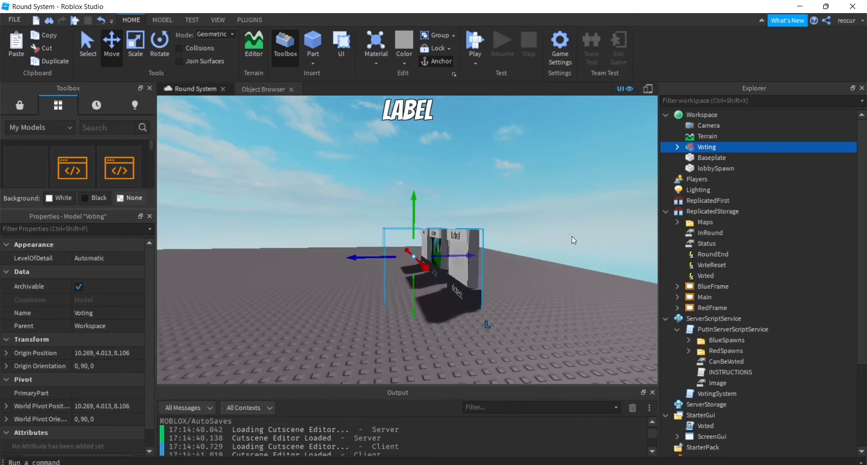
drag(420, 272, 452, 262)
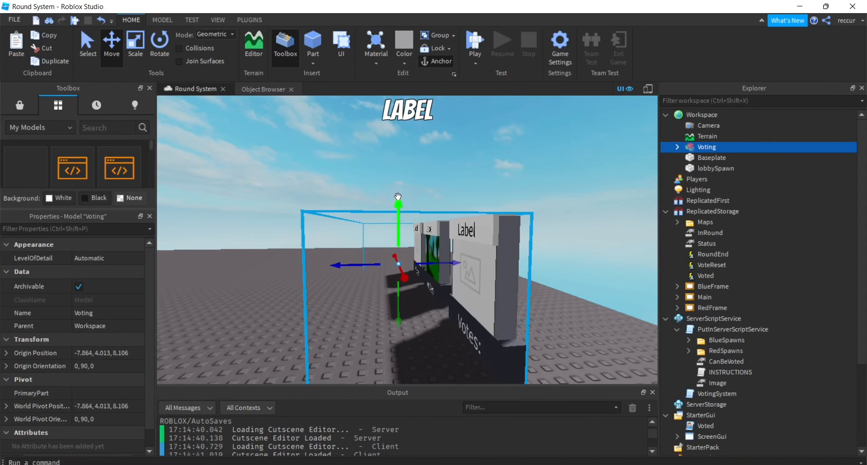
drag(398, 196, 399, 193)
right_drag(398, 193, 397, 199)
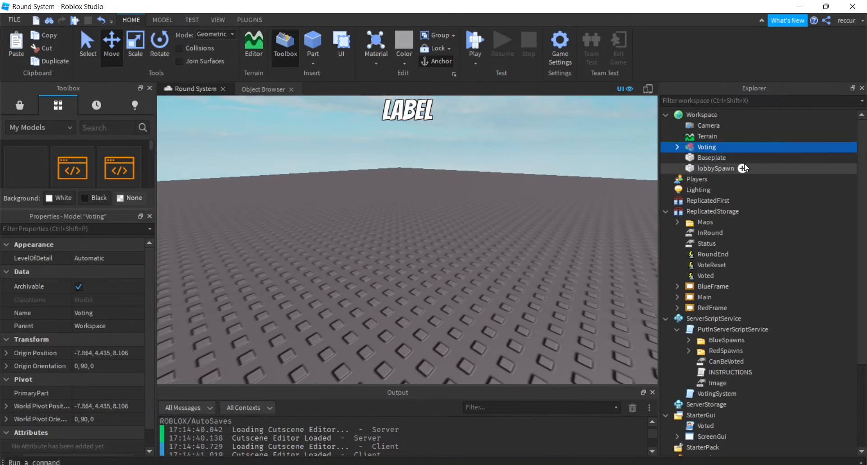
Raise the lobbySpawn part slightly above the baseplate.
click(742, 168)
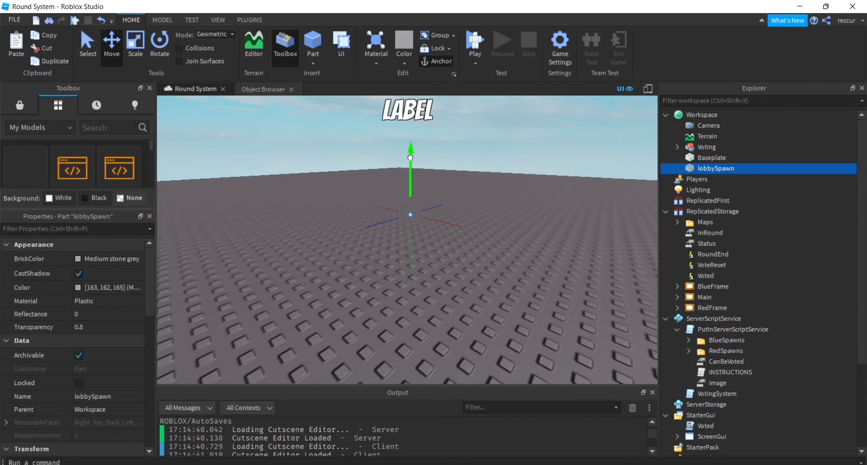
drag(417, 137, 418, 133)
key(s)
right_drag(444, 147, 445, 148)
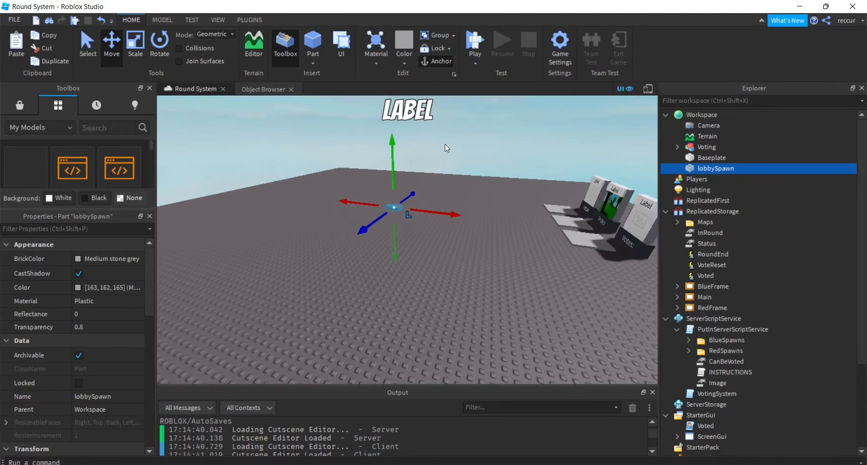
Insert a SpawnLocation into Workspace and focus the view on it.
click(162, 20)
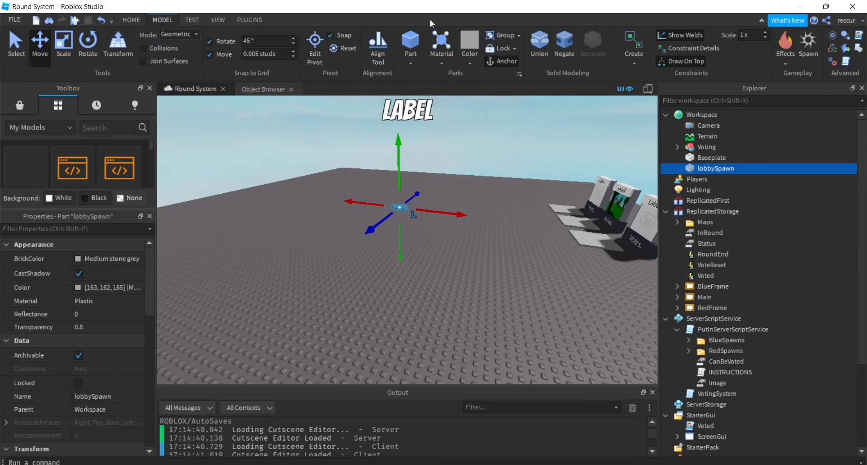
click(819, 39)
key(f)
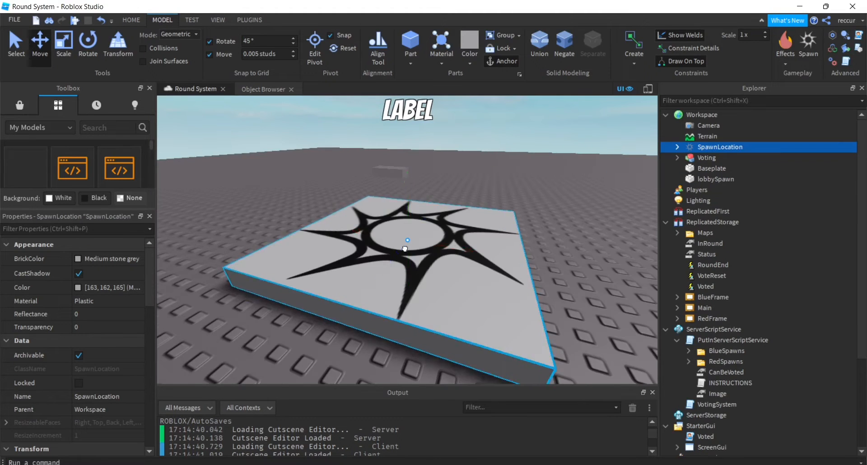
Inspect the three voting boards with their labels, images, vote counters and floor pads from the front and up close.
key(s)
right_drag(419, 244, 434, 241)
key(a)
key(w)
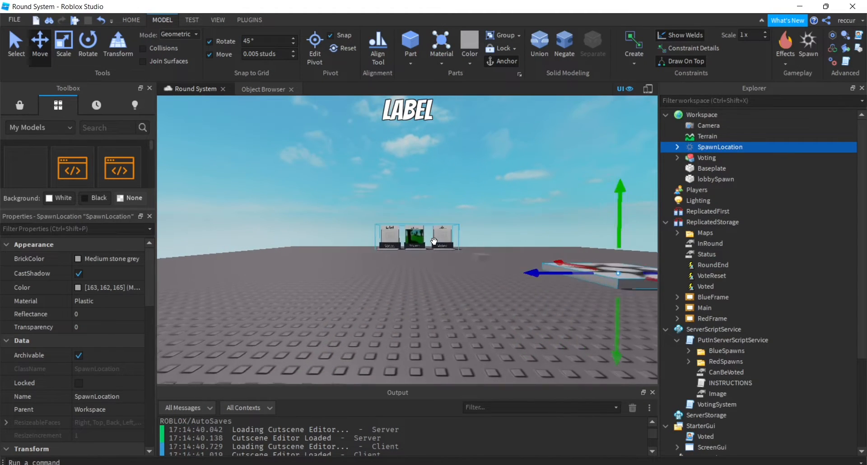
key(s)
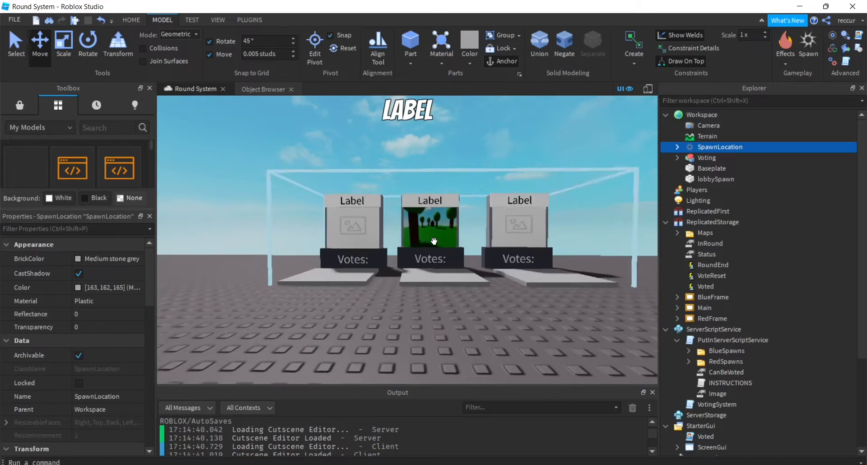
key(w)
right_drag(434, 241, 426, 247)
key(s)
key(s)
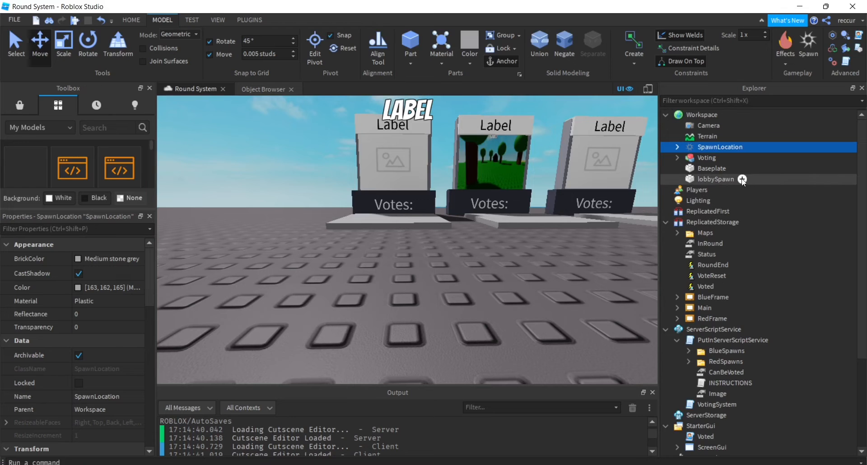
right_drag(481, 183, 481, 183)
key(w)
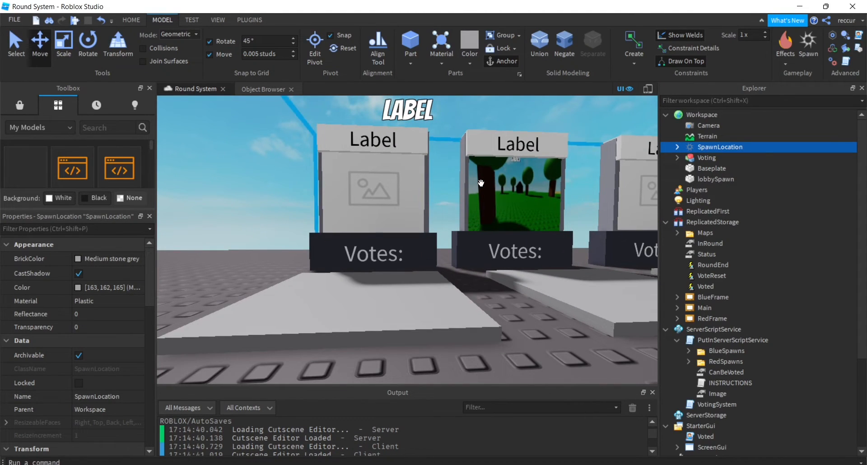
Look over the SpawnLocation and lobbySpawn relative to the voting boards, and review the items remaining in PutInServerScriptService.
mouse_move(703, 169)
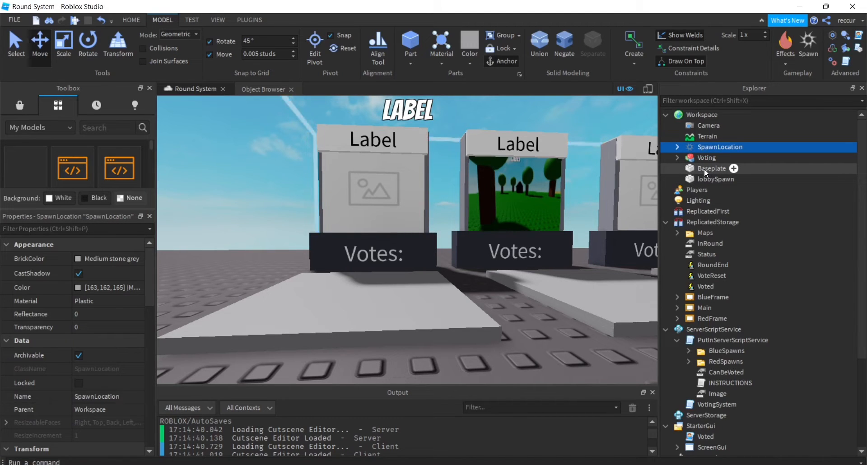
right_drag(507, 193, 508, 193)
key(s)
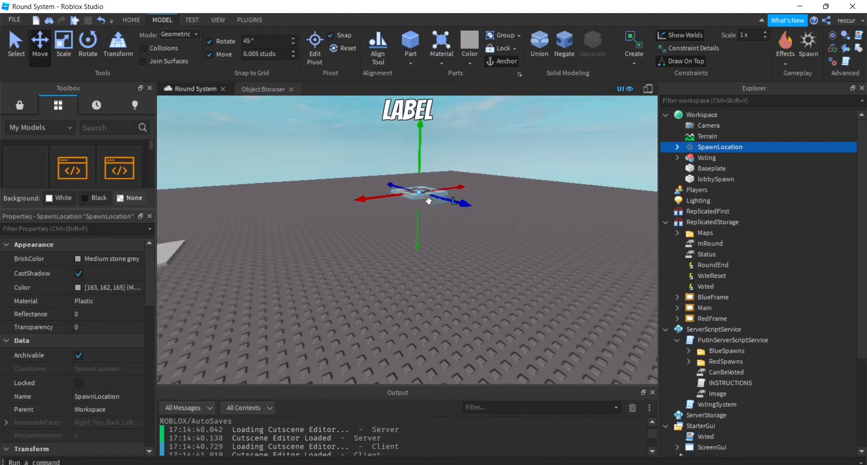
key(w)
right_drag(429, 200, 428, 200)
key(s)
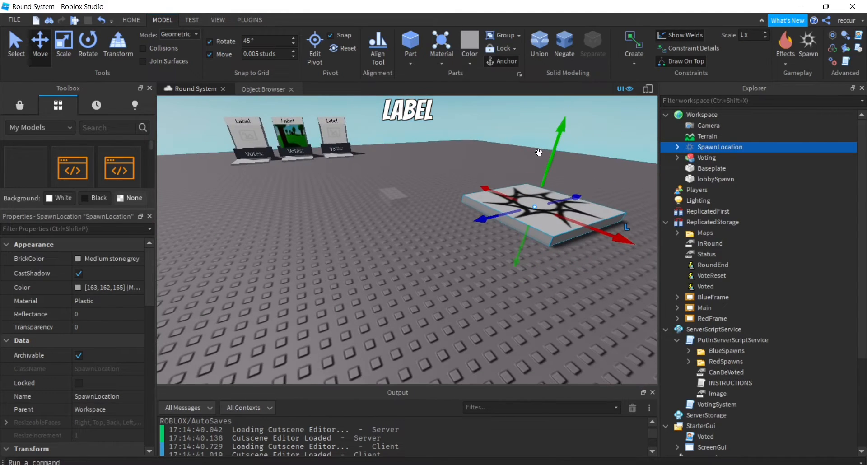
right_drag(521, 178, 521, 178)
scroll(720, 165, down, 3)
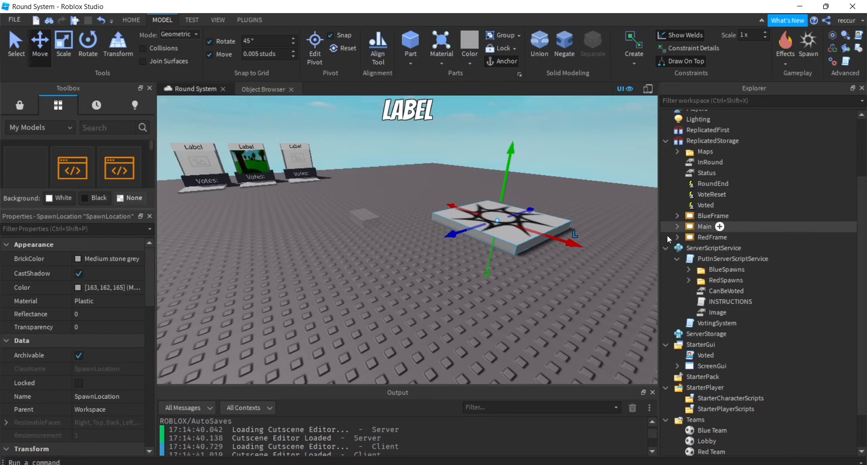
scroll(782, 225, down, 1)
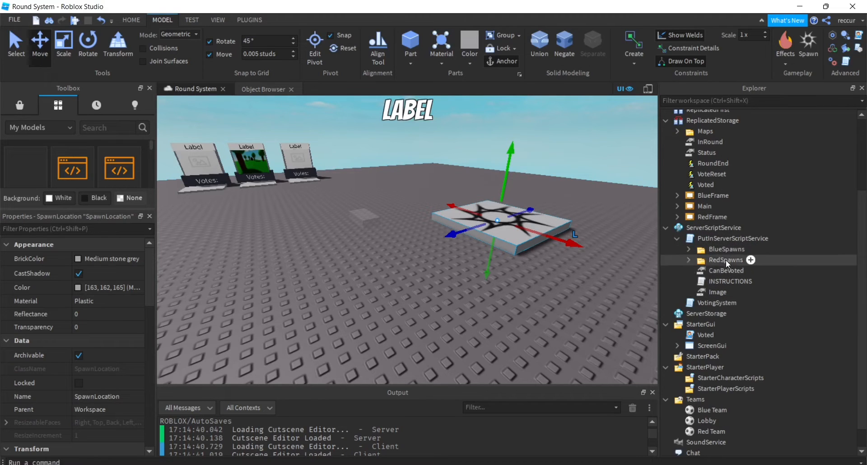
Move the Woods map from the Maps folder in ReplicatedStorage into Workspace and focus the view on it.
scroll(731, 234, up, 4)
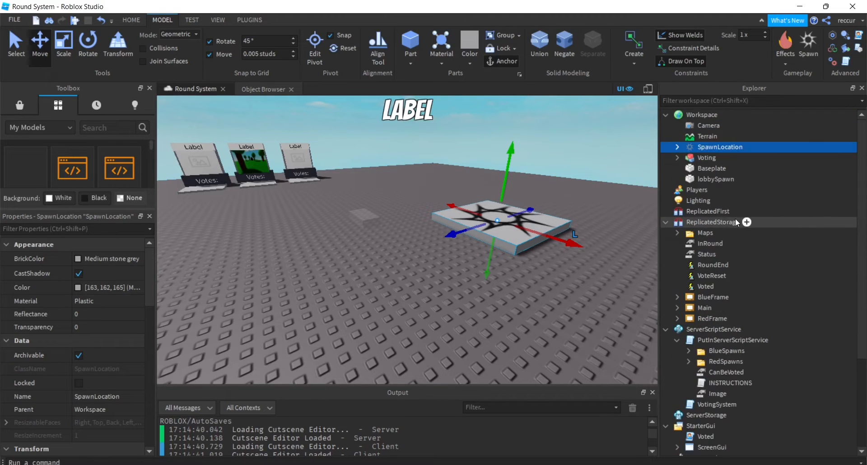
click(677, 233)
click(707, 244)
click(713, 265)
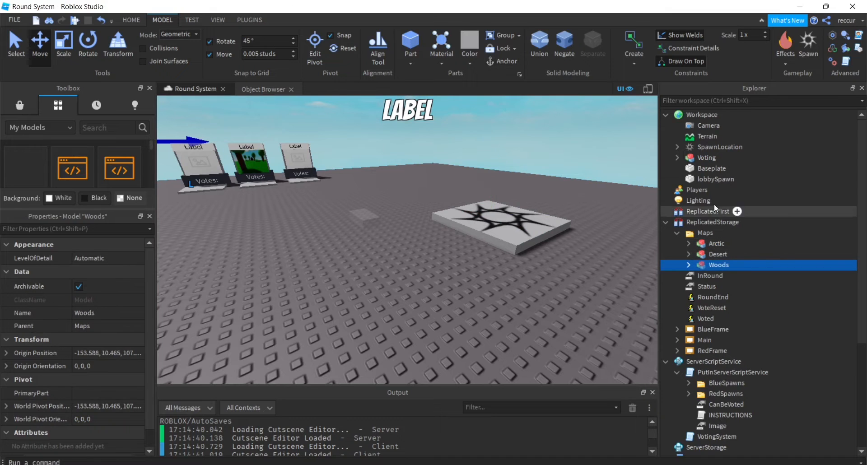
drag(710, 266, 703, 115)
key(f)
key(w)
right_drag(489, 194, 483, 243)
key(s)
key(w)
key(s)
right_drag(386, 245, 385, 245)
key(s)
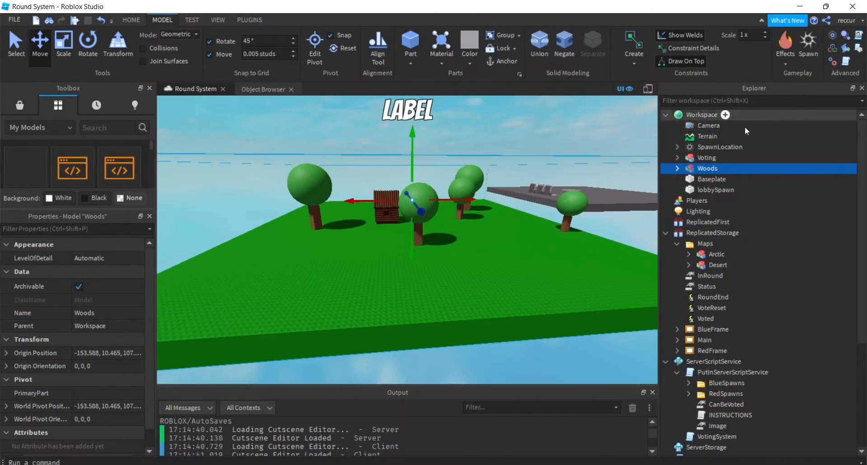
Move BlueSpawns, RedSpawns, CanBeVoted and Image from PutInServerScriptService into the Woods model, checking the spawn parts in both folders.
click(677, 169)
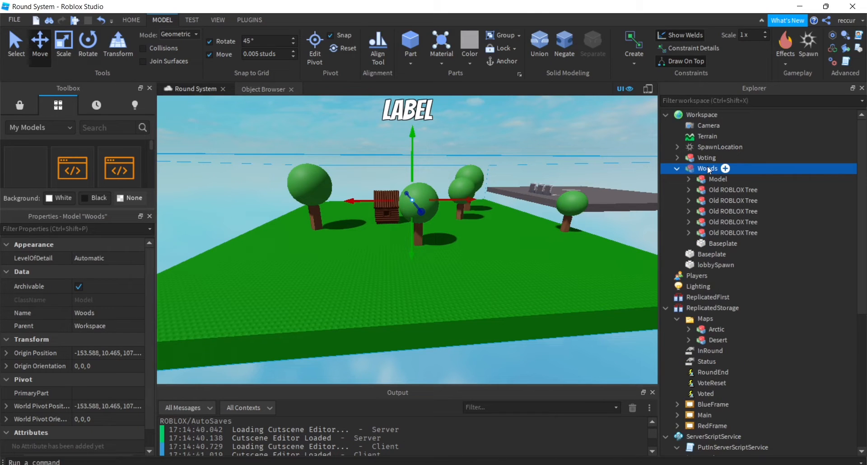
scroll(833, 194, down, 5)
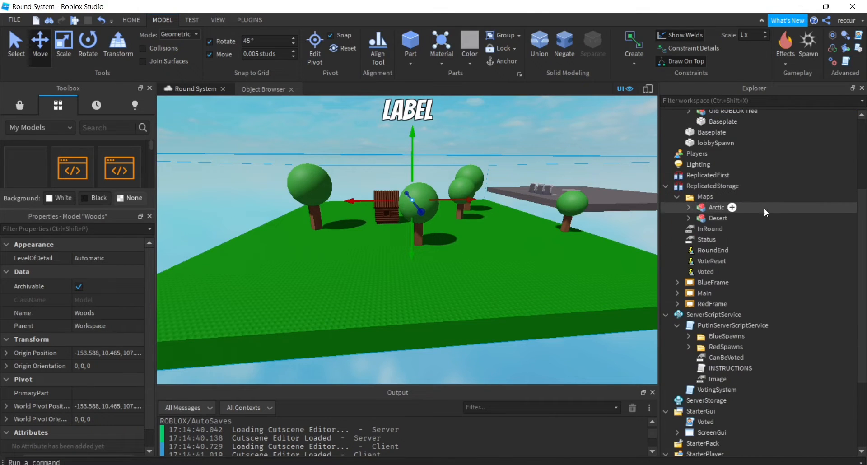
scroll(738, 266, down, 2)
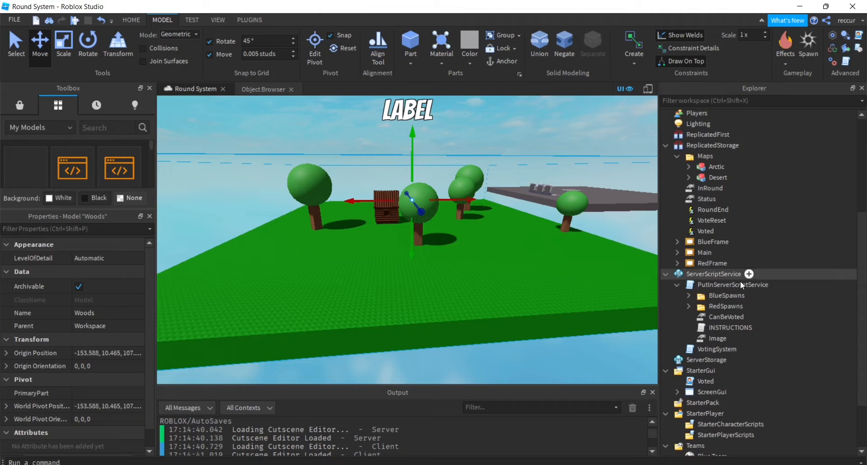
click(722, 295)
ctrl+click(713, 307)
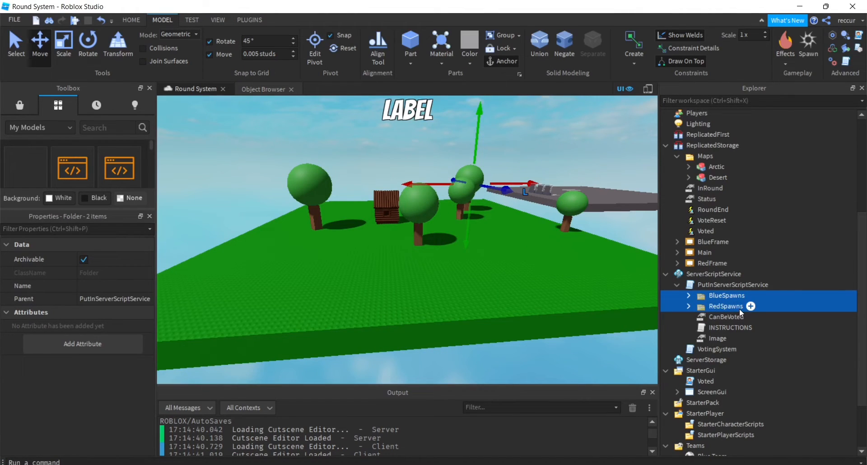
click(688, 295)
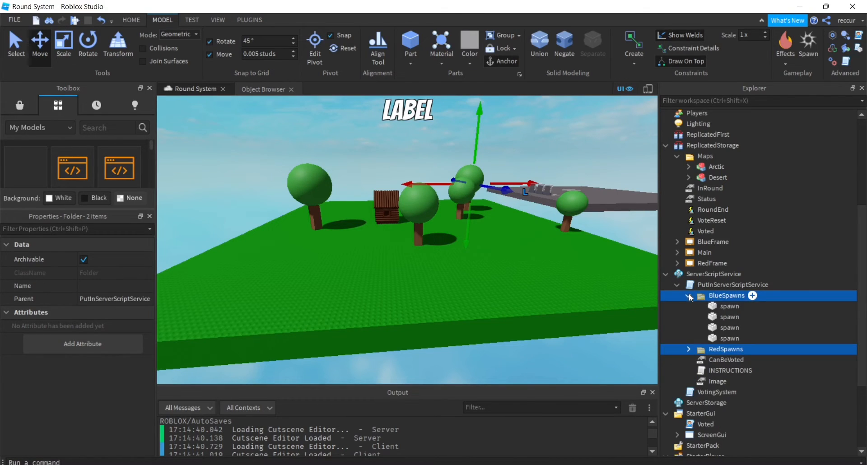
click(688, 349)
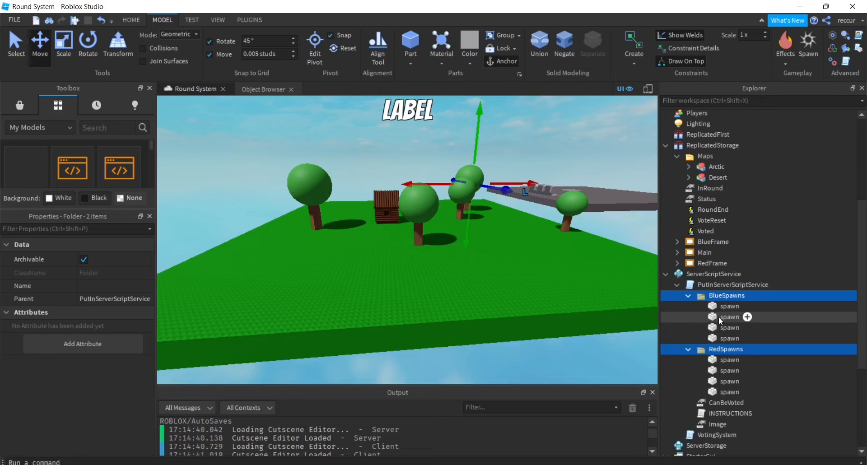
click(688, 296)
click(688, 309)
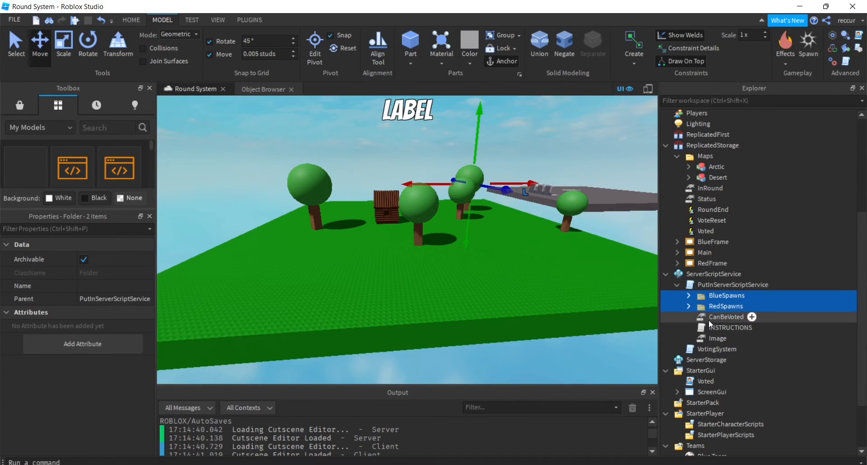
ctrl+click(753, 316)
ctrl+click(718, 338)
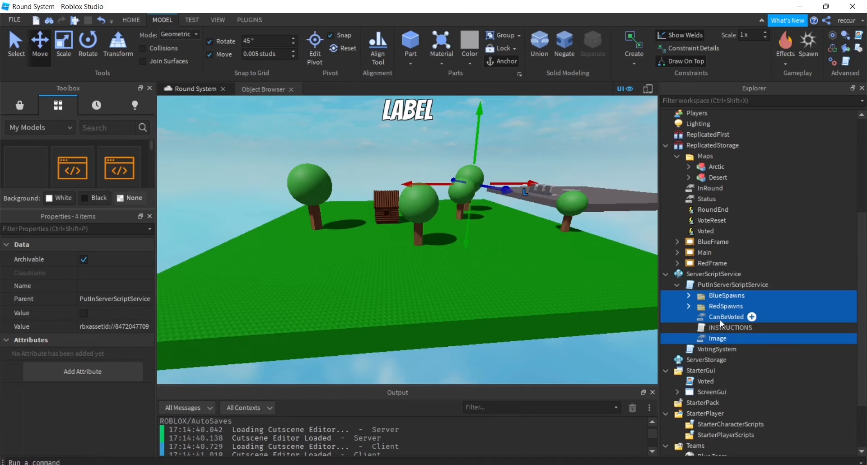
scroll(719, 312, up, 2)
drag(713, 367, 716, 171)
right_drag(487, 246, 478, 246)
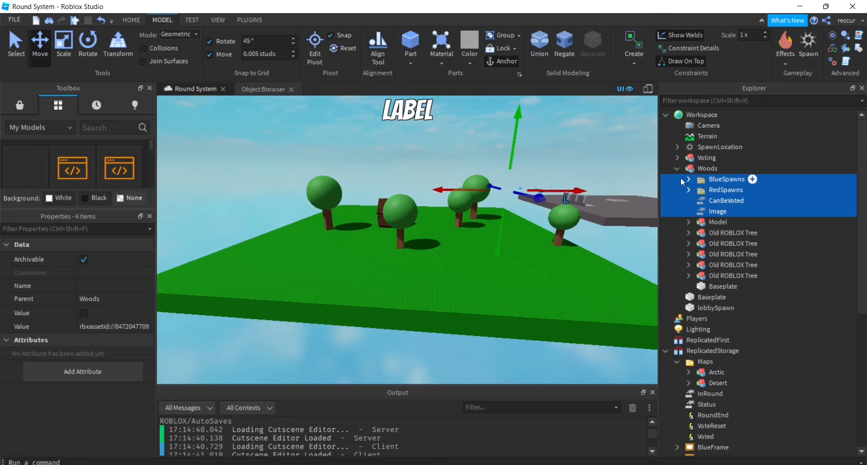
Review the CanBeVoted and Image values inside Woods, and look at the voting boards they relate to.
click(738, 202)
click(730, 210)
click(727, 202)
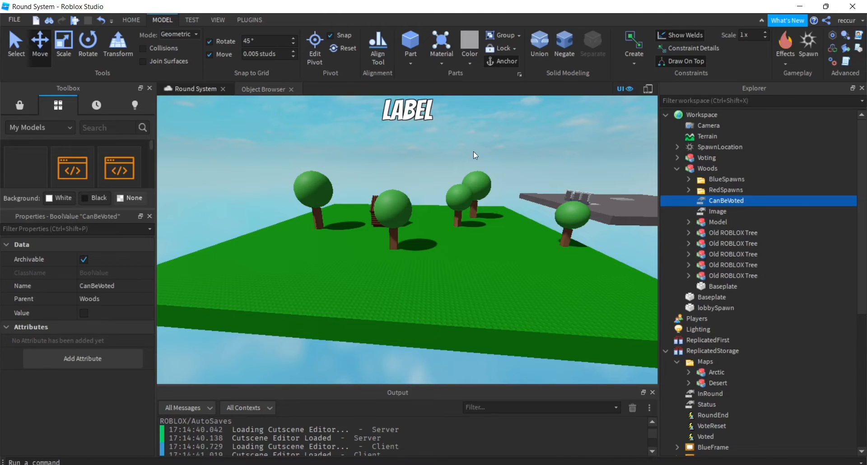
right_drag(473, 151, 479, 156)
key(w)
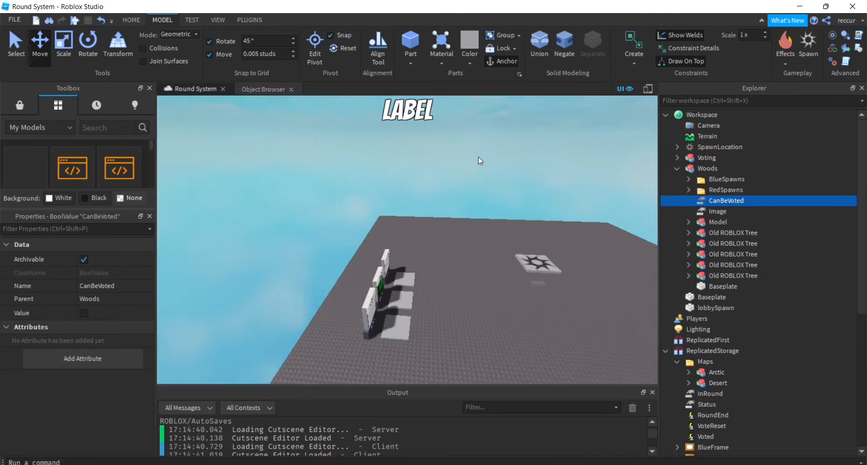
key(s)
right_drag(397, 175, 381, 191)
scroll(344, 176, up, 5)
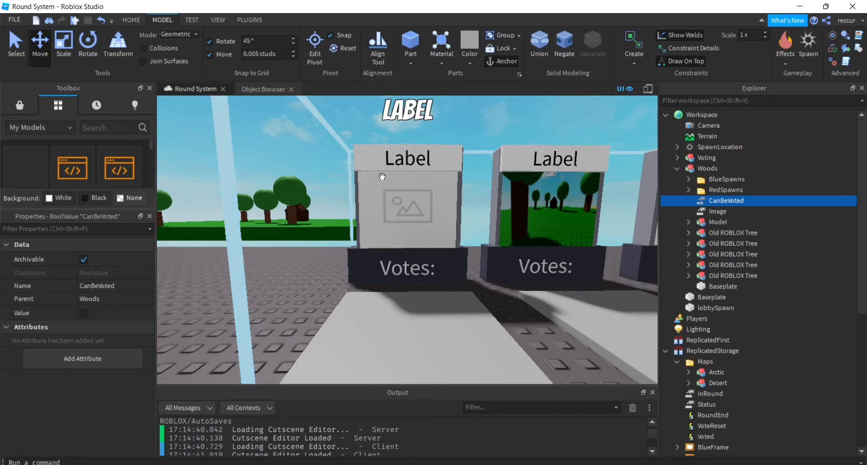
right_drag(382, 177, 426, 171)
scroll(426, 172, up, 5)
scroll(426, 171, down, 6)
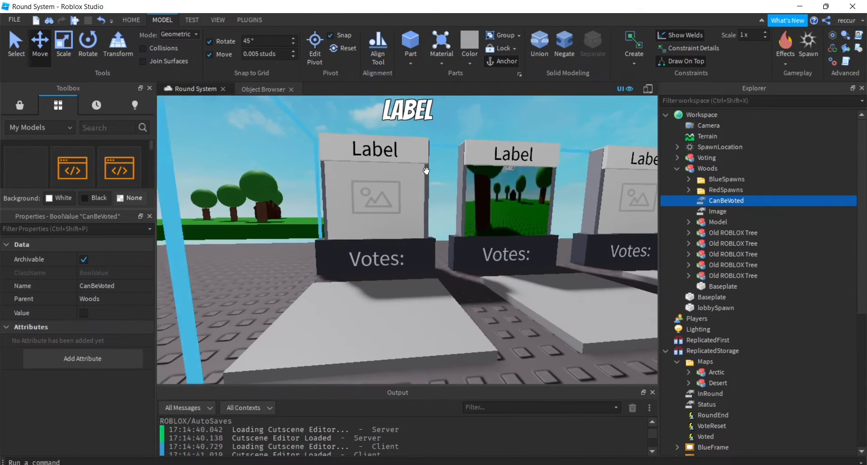
With the Woods model selected, examine the name label, picture area and vote counter on the voting boards.
click(704, 169)
scroll(479, 219, up, 8)
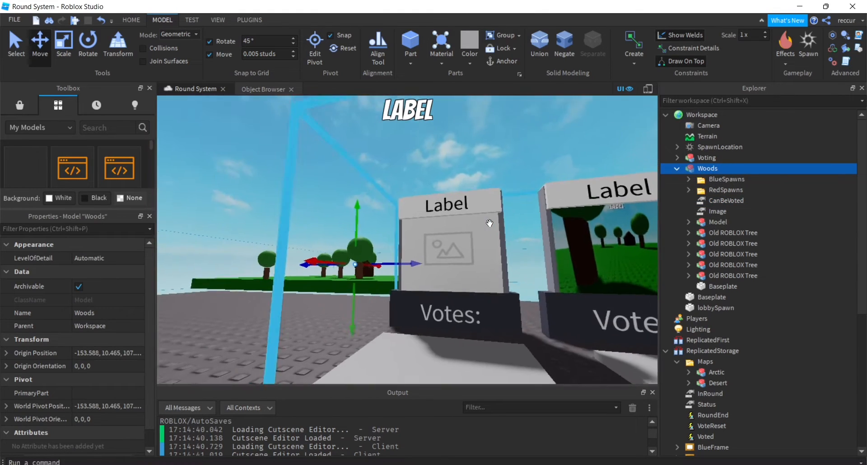
scroll(477, 215, up, 4)
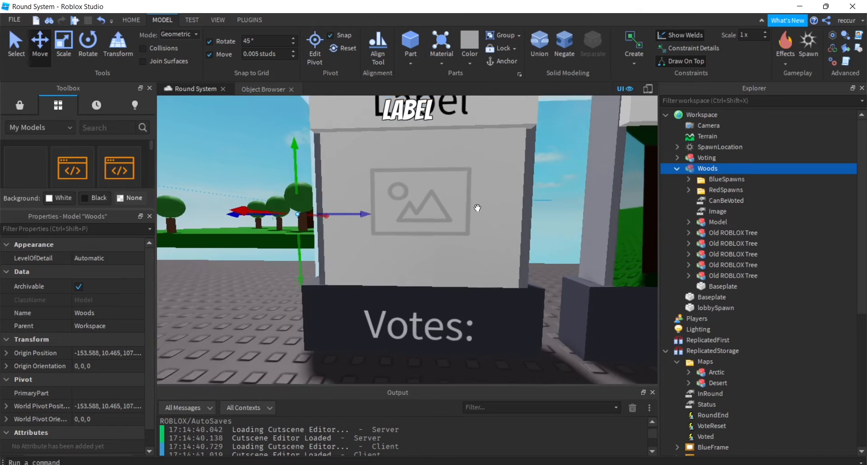
scroll(465, 171, down, 10)
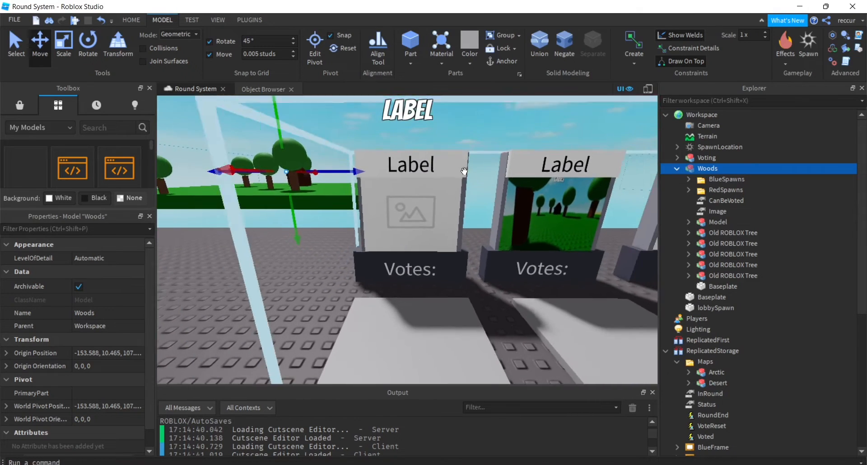
scroll(354, 317, down, 4)
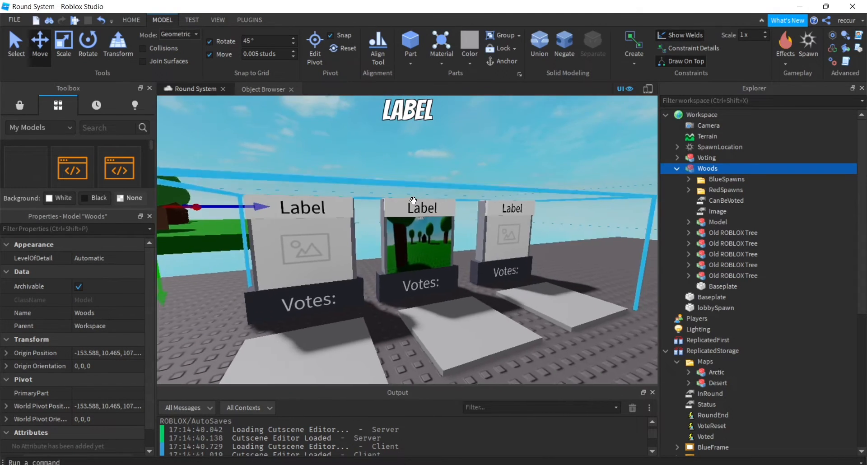
scroll(375, 217, up, 6)
middle_drag(375, 218, 361, 174)
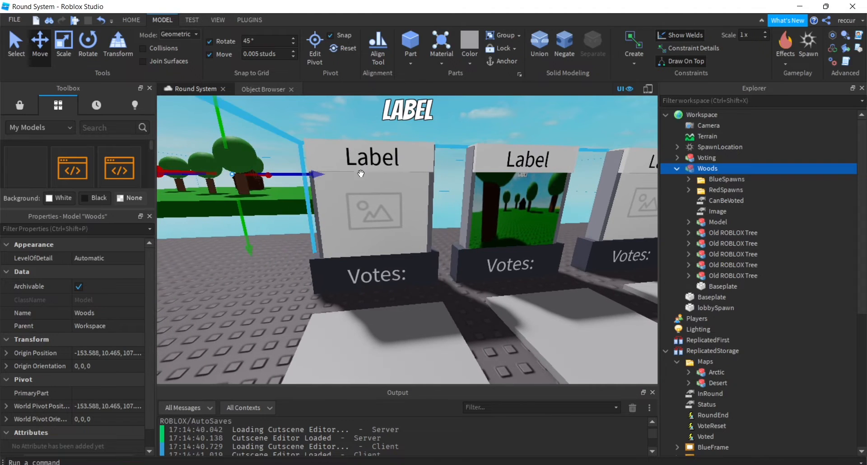
right_drag(450, 181, 452, 182)
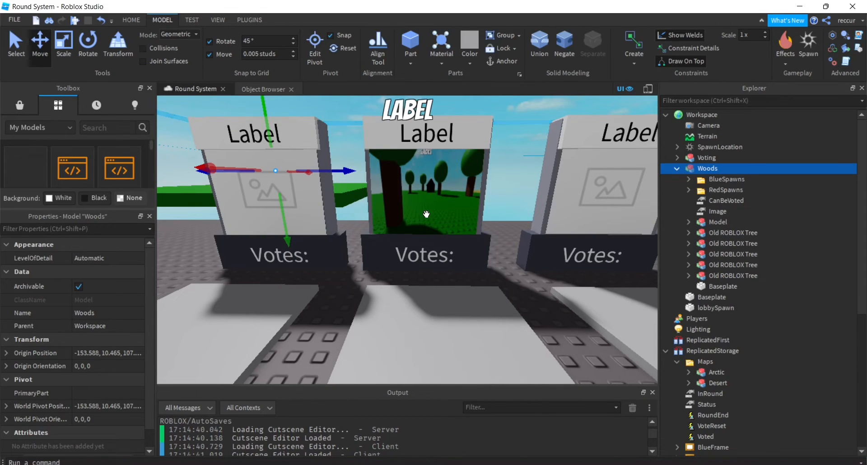
Select the Image value in Woods and view the picture on the middle voting board up close.
click(712, 211)
right_drag(556, 234, 558, 233)
key(w)
key(s)
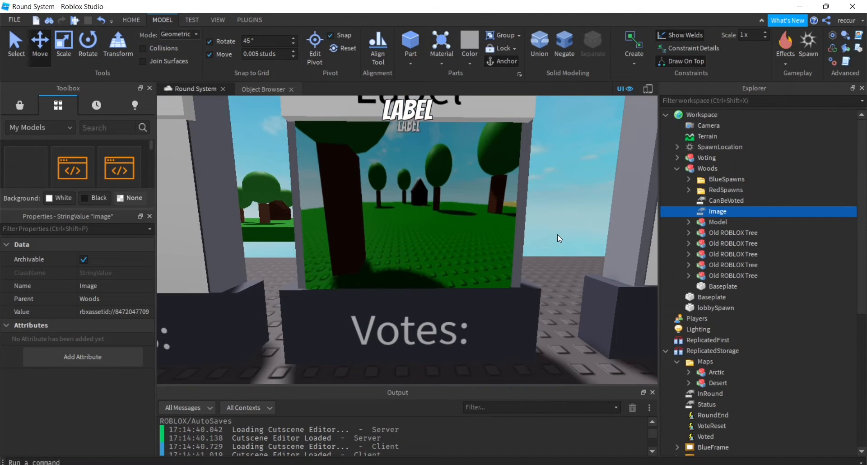
Show My Images in an enlarged Toolbox and browse to the arctic and Woods pictures.
click(46, 129)
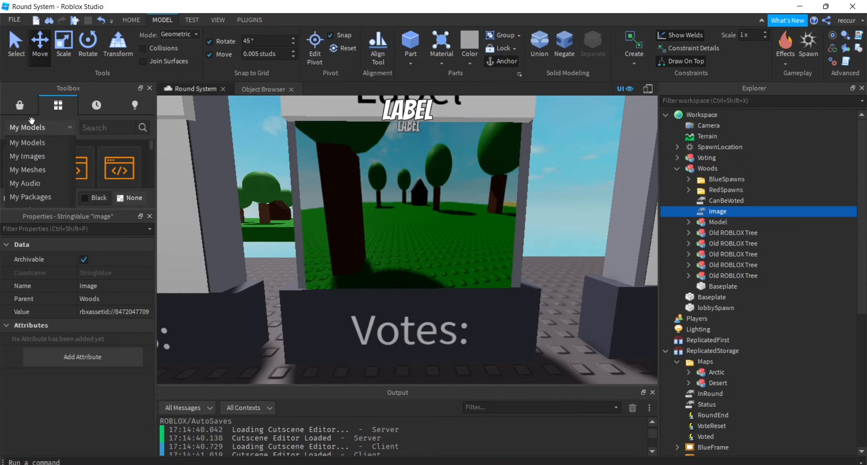
click(21, 107)
click(50, 133)
click(45, 155)
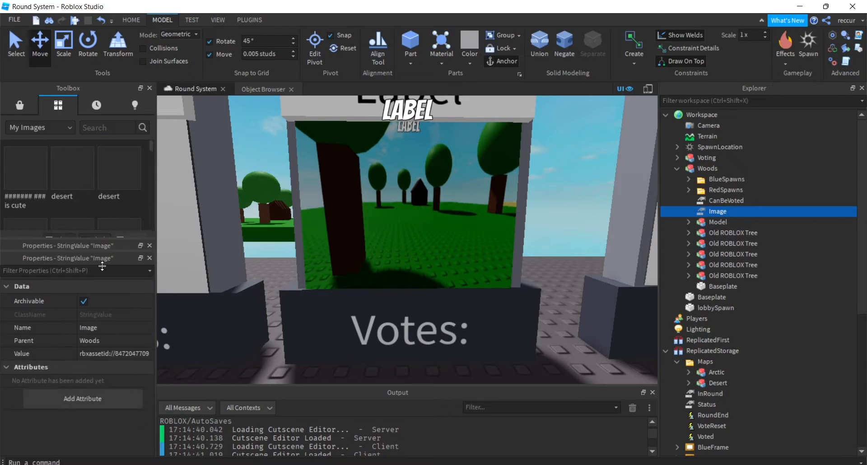
scroll(88, 207, down, 2)
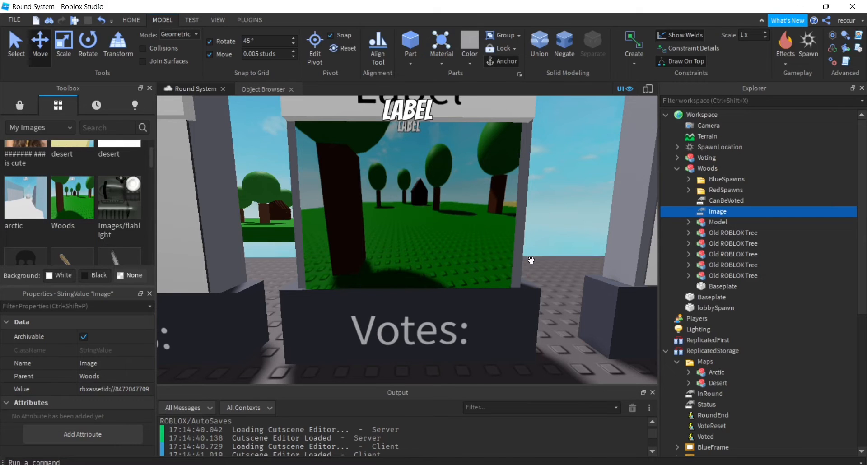
Inspect the Image asset ID of the ImageLabel on the Choice2 voting board's picture part.
click(423, 206)
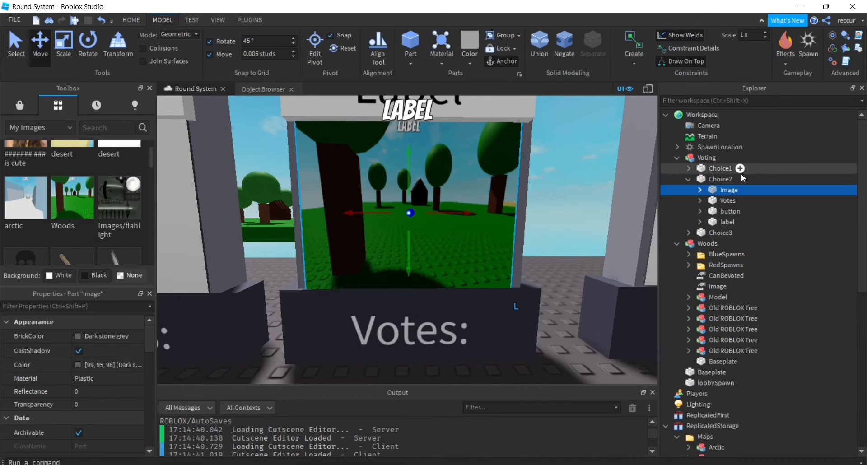
click(700, 190)
click(711, 201)
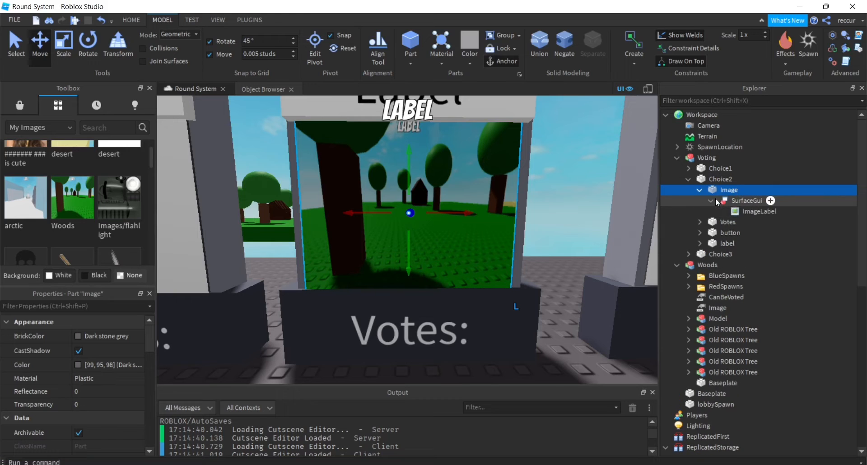
click(780, 210)
scroll(59, 393, down, 10)
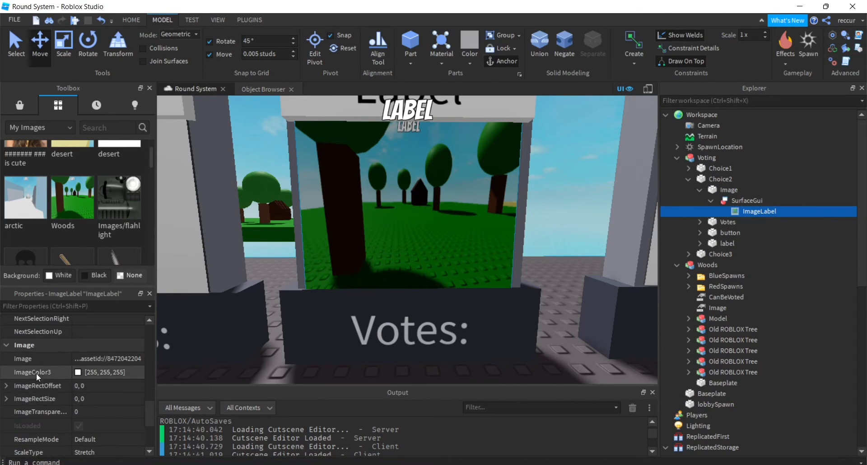
click(95, 357)
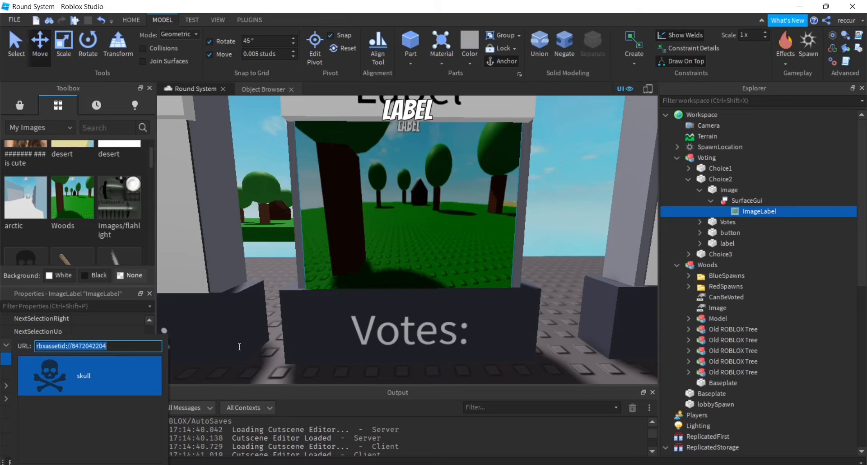
key(Return)
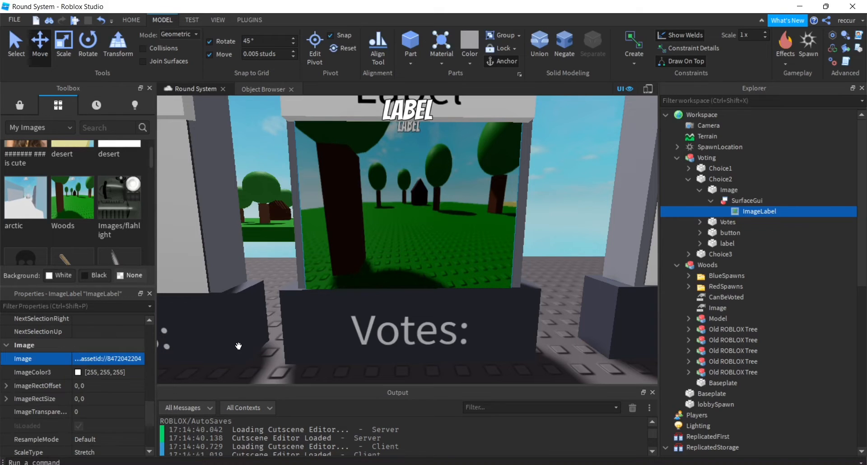
click(135, 362)
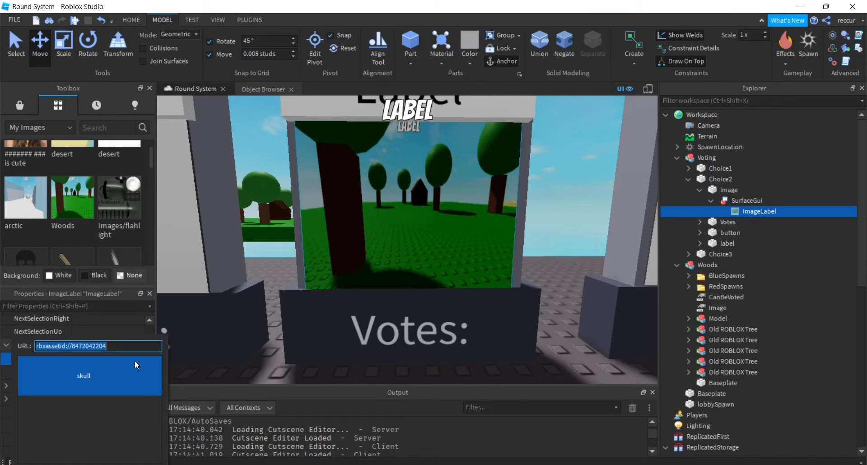
click(153, 330)
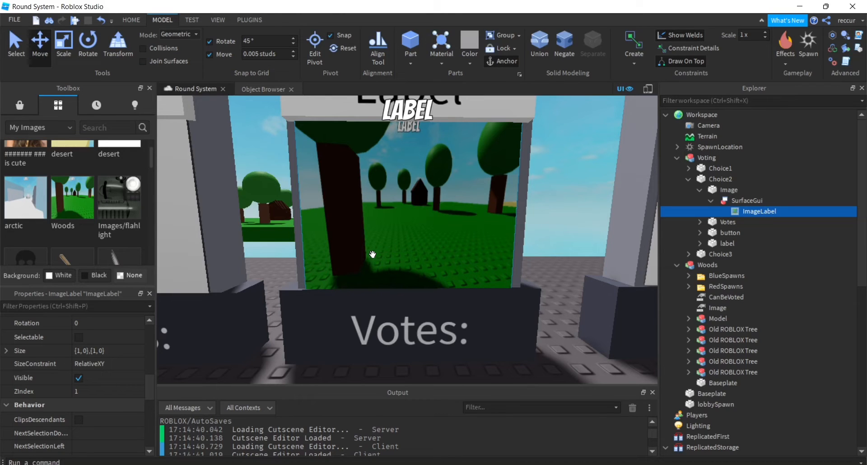
Show the properties of the Image value inside the Woods model again.
scroll(745, 194, down, 3)
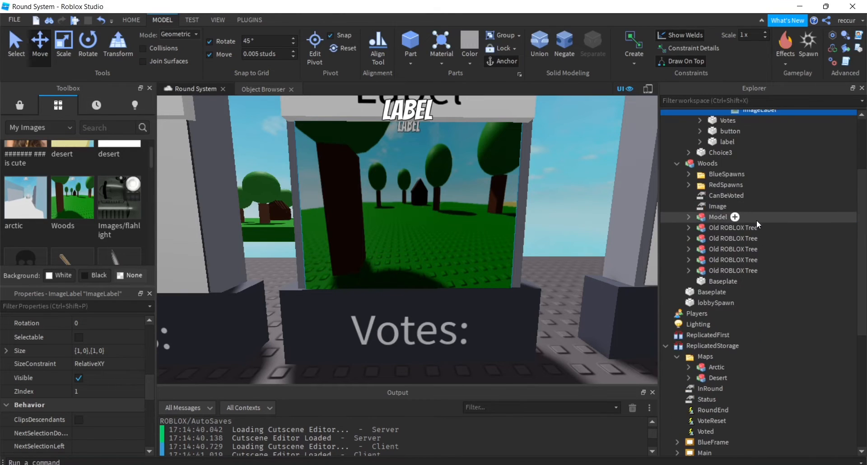
scroll(757, 221, up, 1)
click(759, 247)
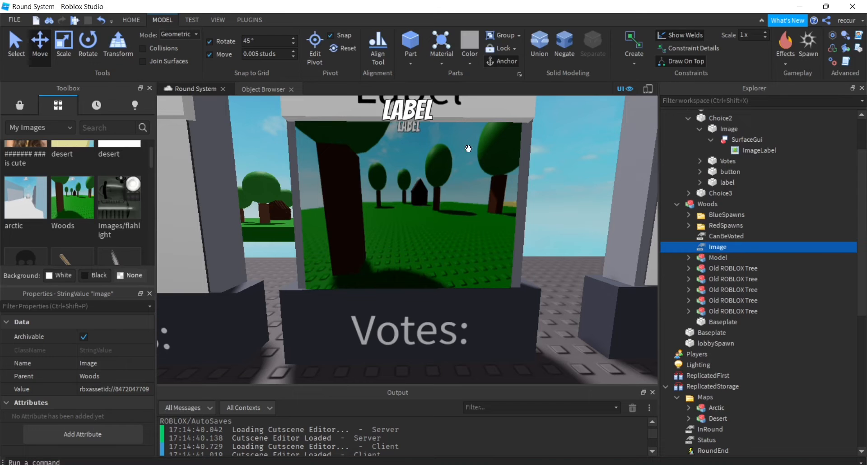
click(118, 388)
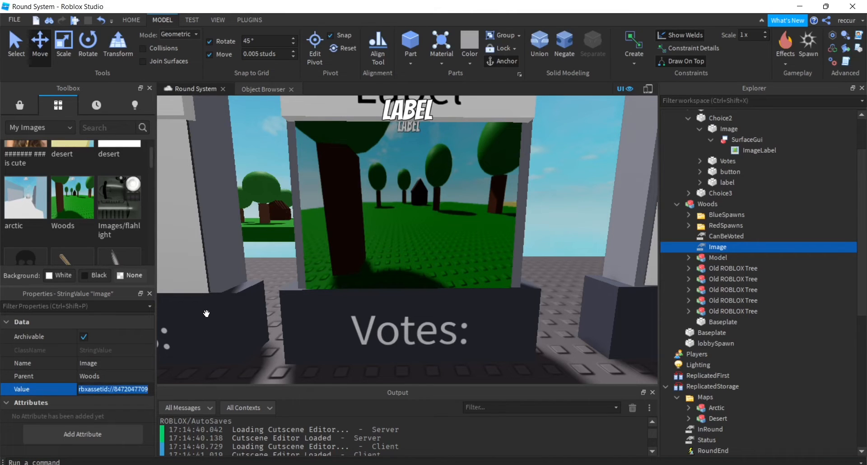
scroll(405, 286, down, 5)
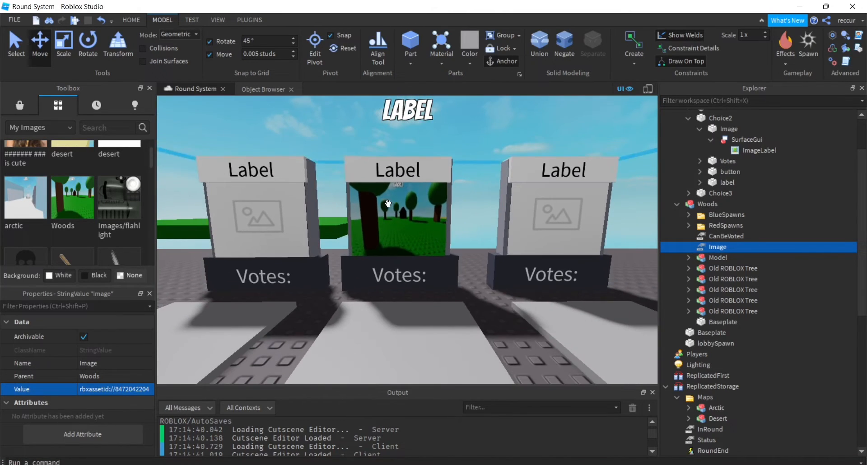
scroll(427, 217, up, 6)
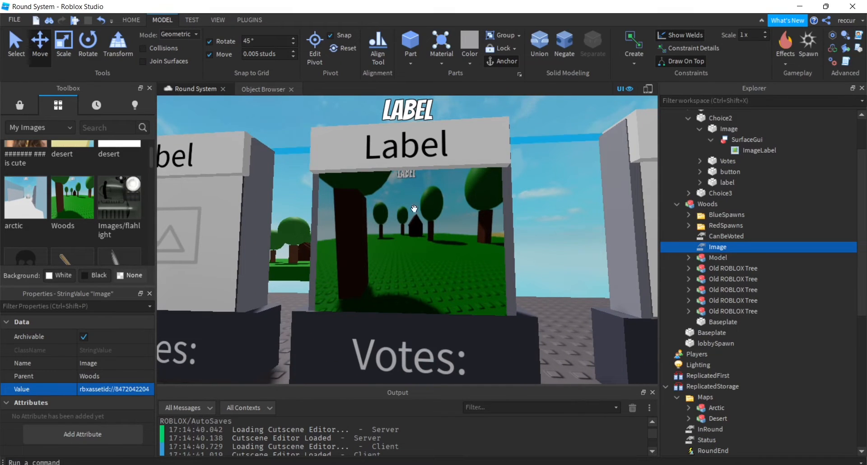
scroll(473, 190, down, 6)
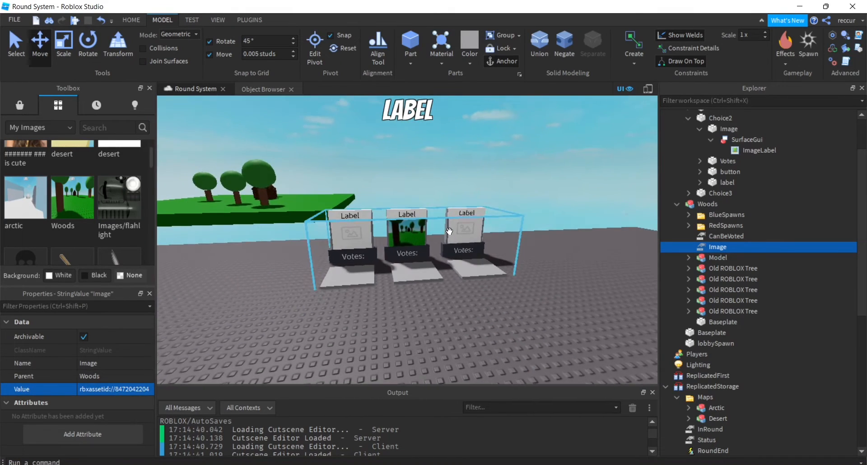
Expand the BlueSpawns and RedSpawns folders in Woods and select all four spawns of BlueSpawns.
scroll(449, 231, up, 3)
scroll(450, 231, up, 10)
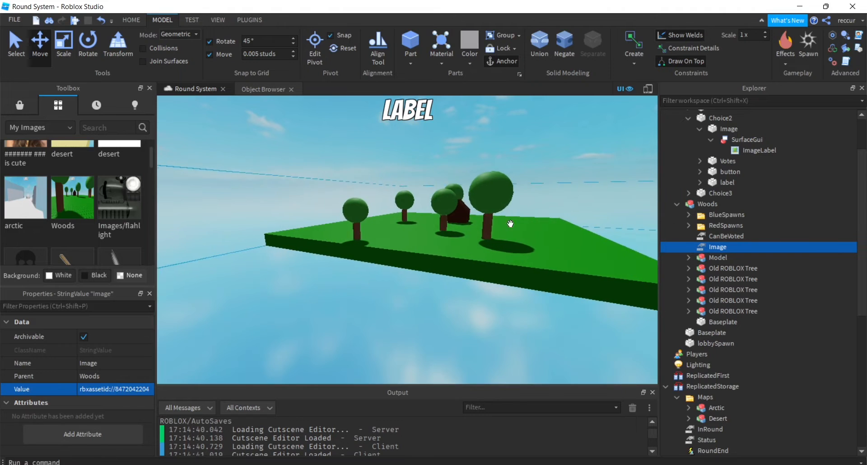
click(726, 219)
click(689, 226)
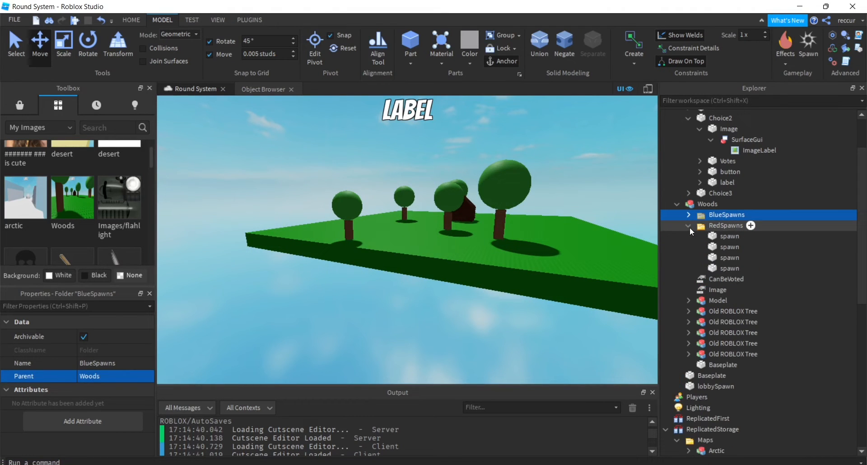
click(688, 215)
click(718, 225)
shift+click(716, 253)
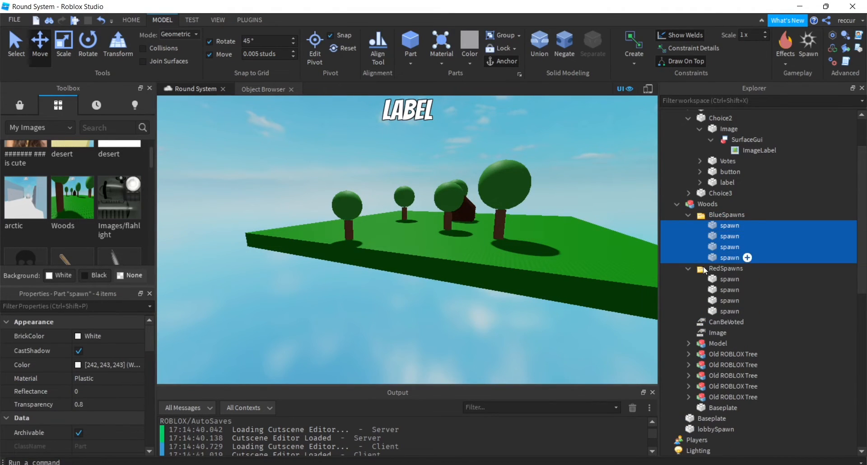
Move the four blue spawns together onto the Woods baseplate and adjust their height to ground level.
key(f)
right_drag(567, 255, 567, 255)
key(w)
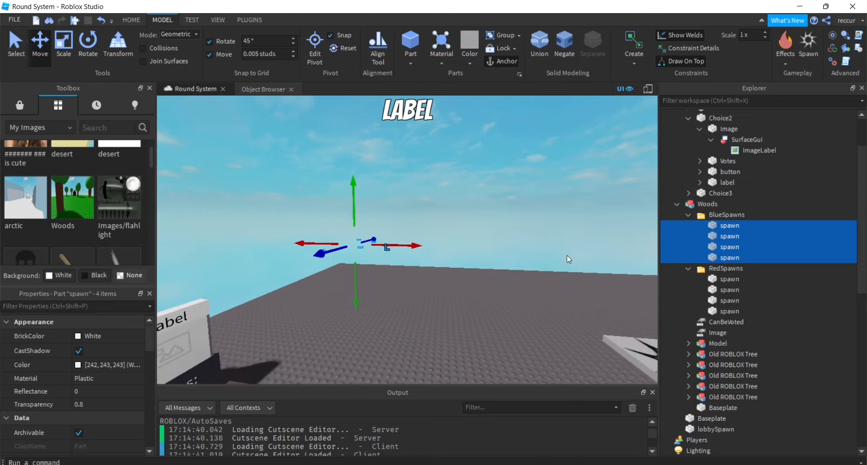
right_drag(503, 219, 503, 220)
drag(470, 260, 302, 273)
key(ctrl+r)
right_drag(302, 272, 302, 272)
key(s)
drag(302, 273, 329, 266)
right_drag(329, 266, 329, 267)
key(w)
drag(329, 267, 397, 242)
key(w)
right_drag(397, 242, 397, 244)
drag(341, 213, 335, 195)
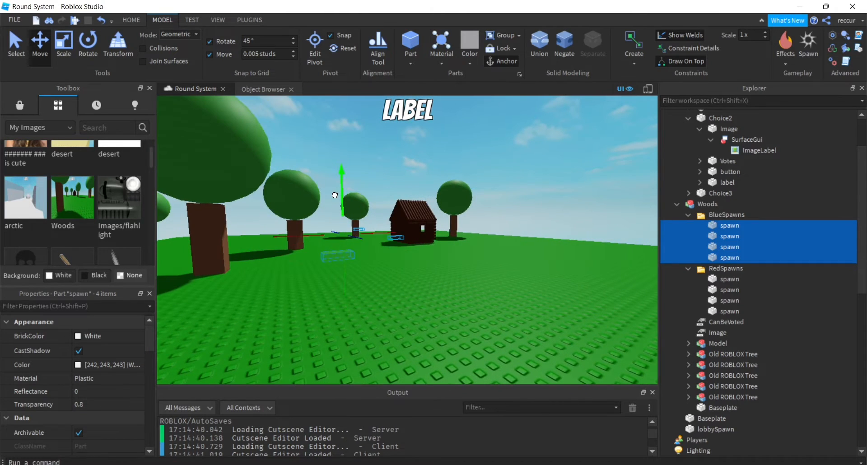
Shift the four blue spawns past the log cabin and the tree, towards the outer edge of the Woods baseplate.
key(d)
drag(387, 238, 415, 258)
key(w)
key(e)
right_drag(417, 251, 416, 250)
key(s)
drag(410, 232, 459, 226)
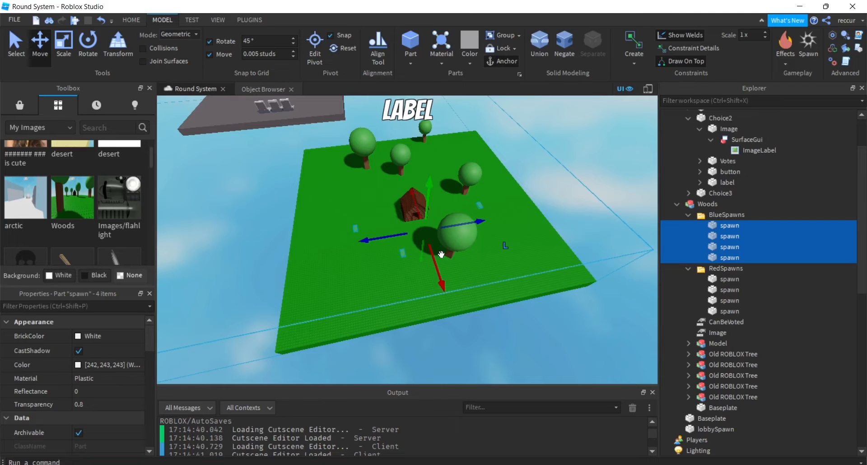
drag(436, 262, 447, 298)
right_drag(481, 261, 480, 259)
key(w)
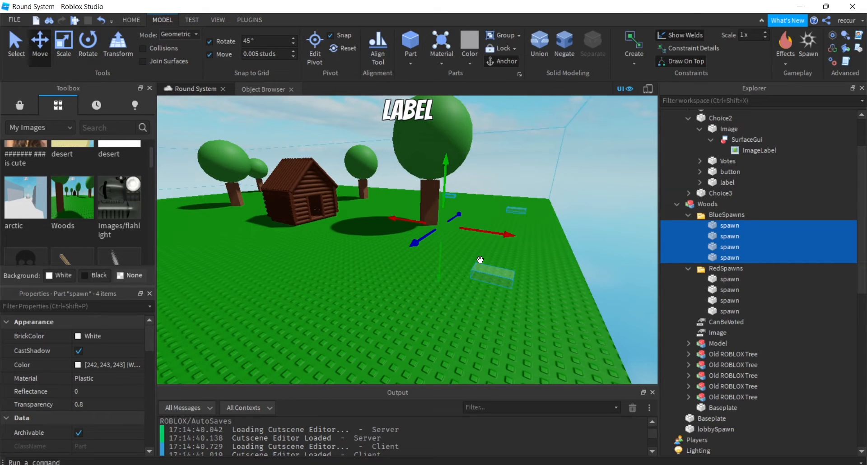
Check the placement of each individual blue spawn on the Woods baseplate.
click(724, 228)
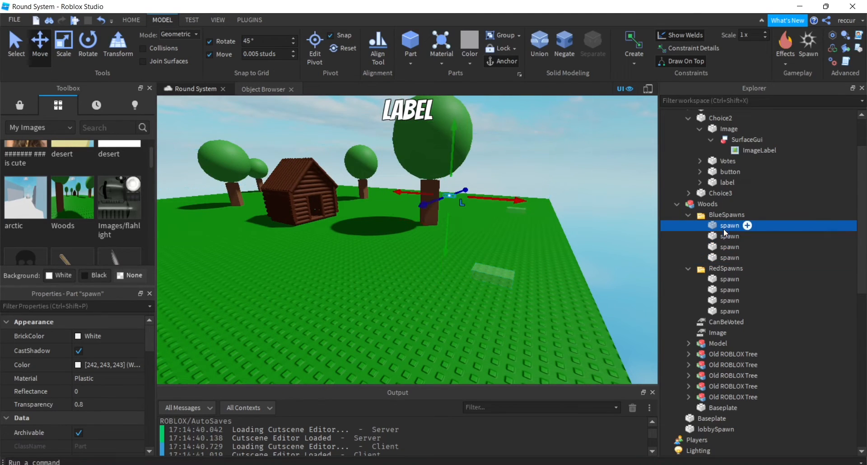
click(724, 236)
click(722, 255)
click(723, 247)
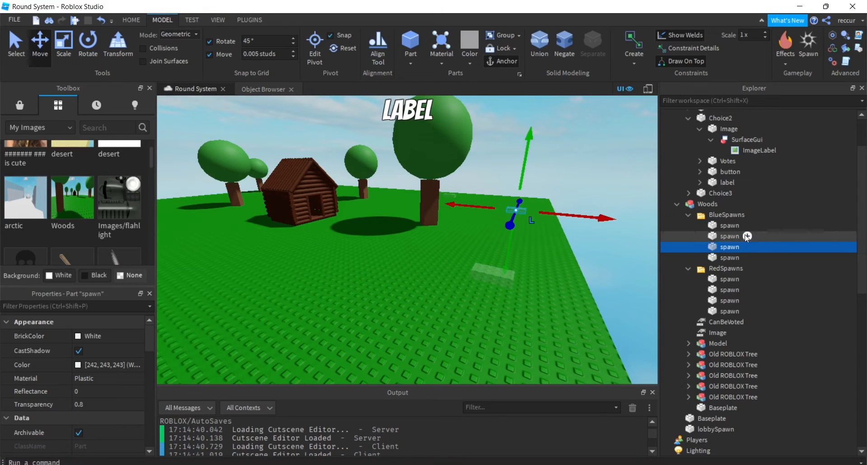
click(727, 235)
click(724, 244)
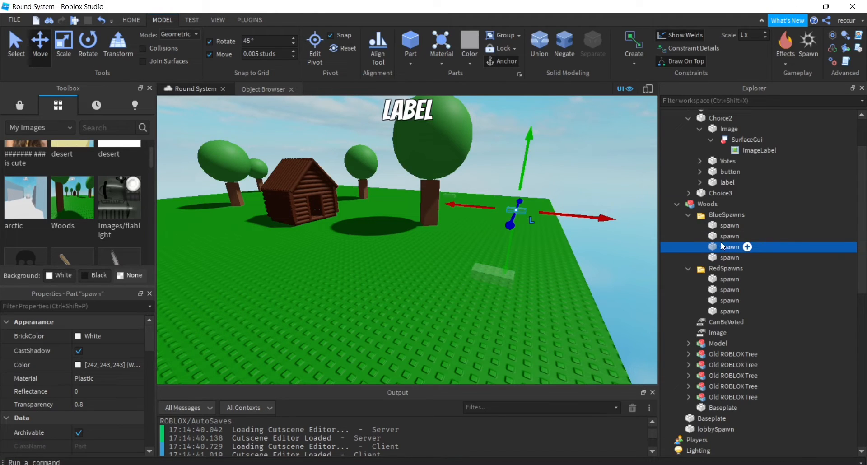
key(f)
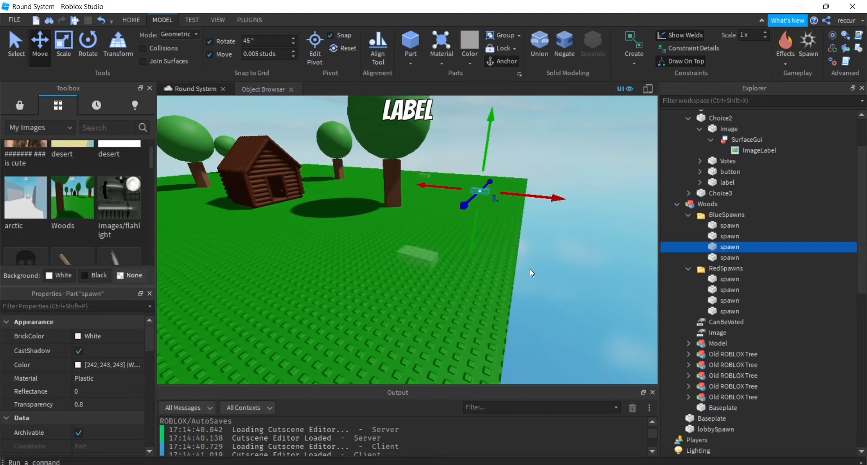
right_drag(536, 267, 412, 252)
click(412, 252)
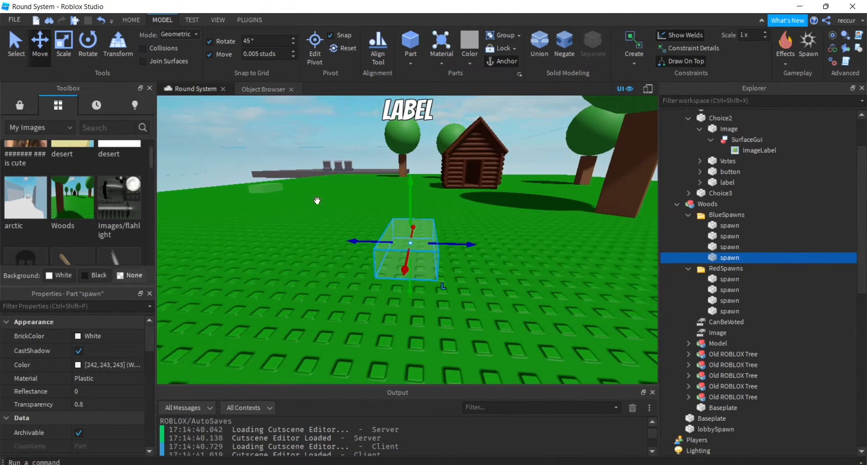
key(s)
right_drag(460, 236, 462, 236)
key(a)
key(w)
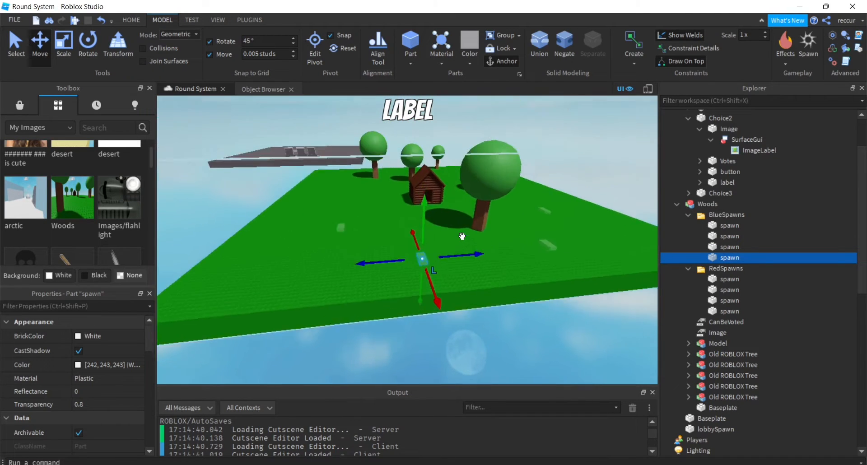
Select the four spawns of RedSpawns and move them together over the Woods baseplate.
click(730, 289)
shift+click(729, 281)
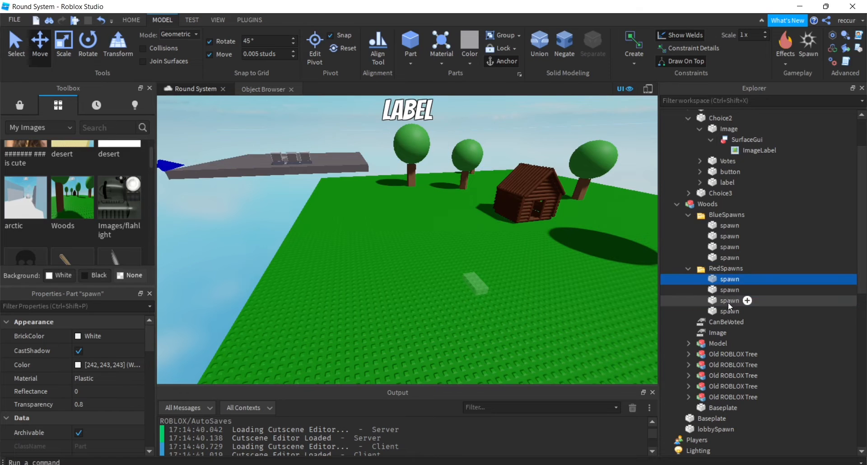
shift+click(727, 307)
key(f)
key(a)
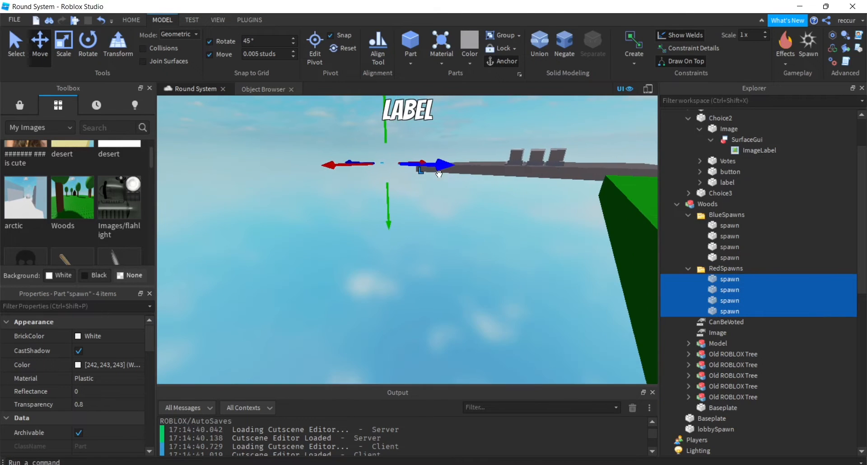
key(d)
drag(445, 166, 575, 218)
key(s)
key(s)
drag(496, 208, 397, 281)
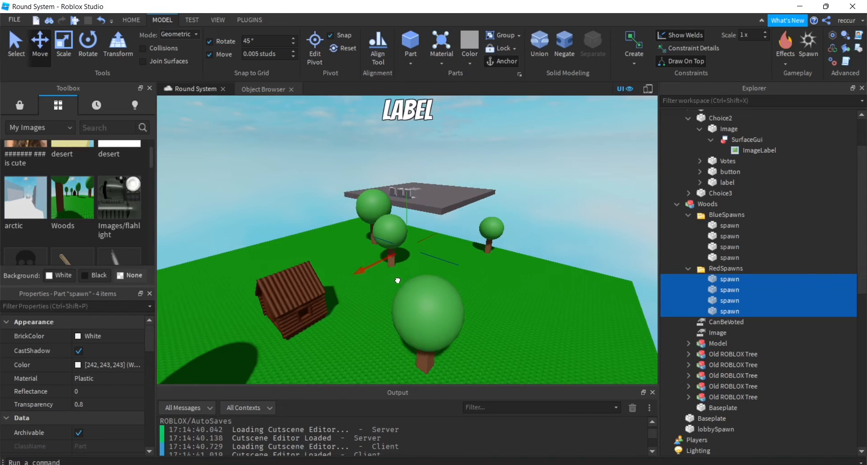
drag(399, 184, 400, 185)
Position the four red spawns among the trees opposite the blue spawns and lower them to the ground.
key(w)
key(d)
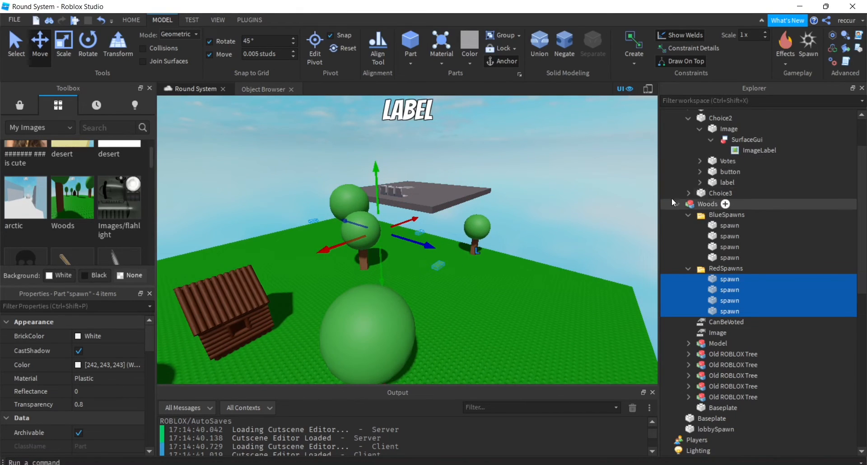
right_drag(452, 227, 421, 236)
key(w)
drag(368, 207, 451, 232)
drag(383, 226, 350, 237)
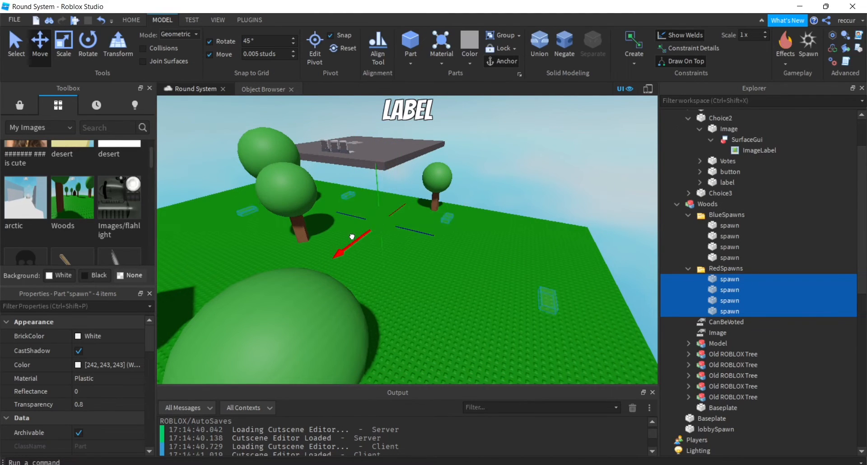
key(w)
right_drag(366, 223, 367, 224)
key(e)
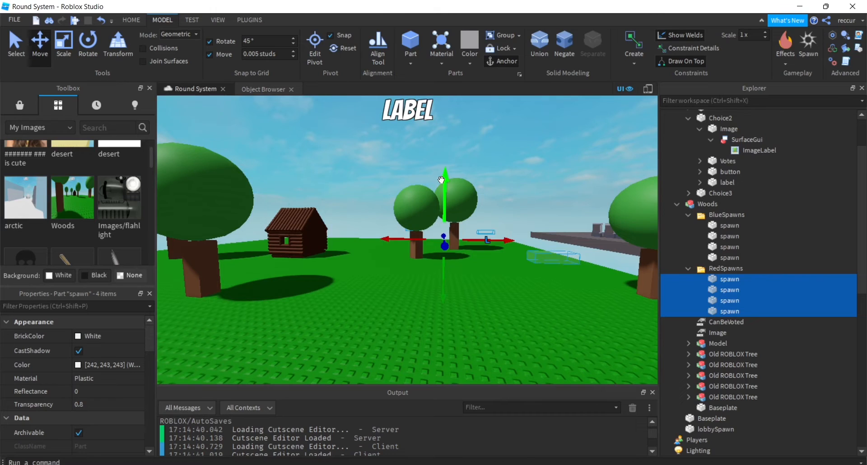
drag(442, 179, 444, 207)
key(q)
key(w)
key(d)
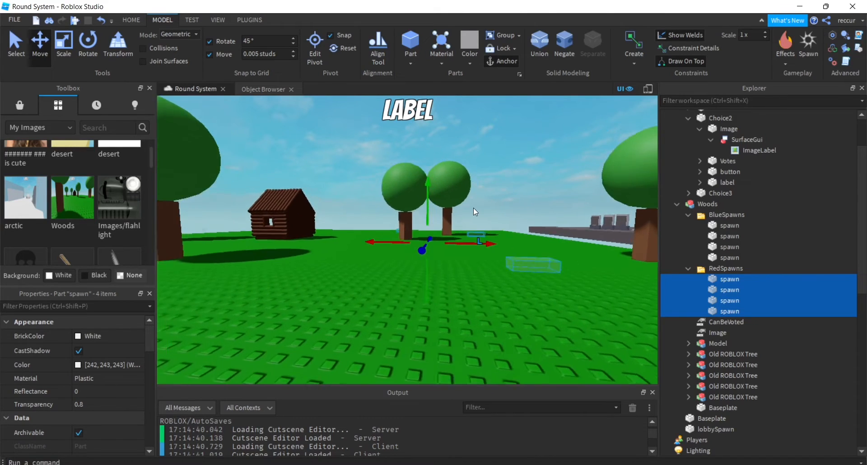
Inspect the red and blue spawn positions across the Woods map from several angles.
key(q)
key(w)
right_drag(470, 207, 470, 207)
key(e)
key(w)
key(e)
key(s)
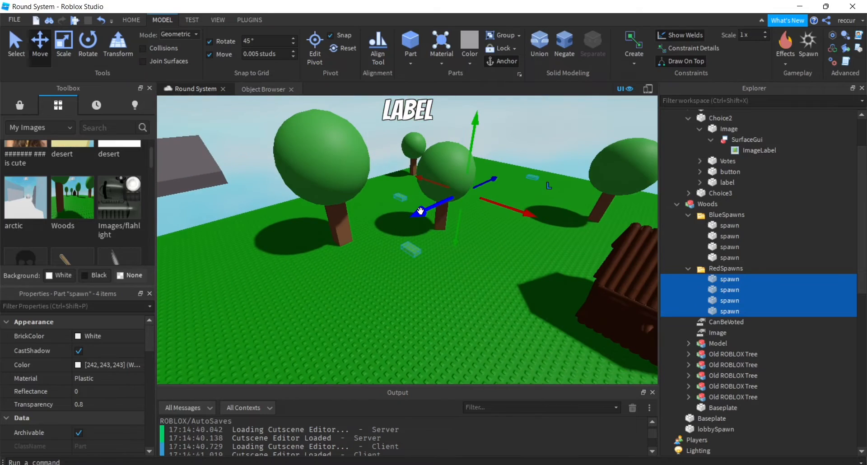
key(s)
right_drag(383, 236, 388, 257)
key(w)
key(s)
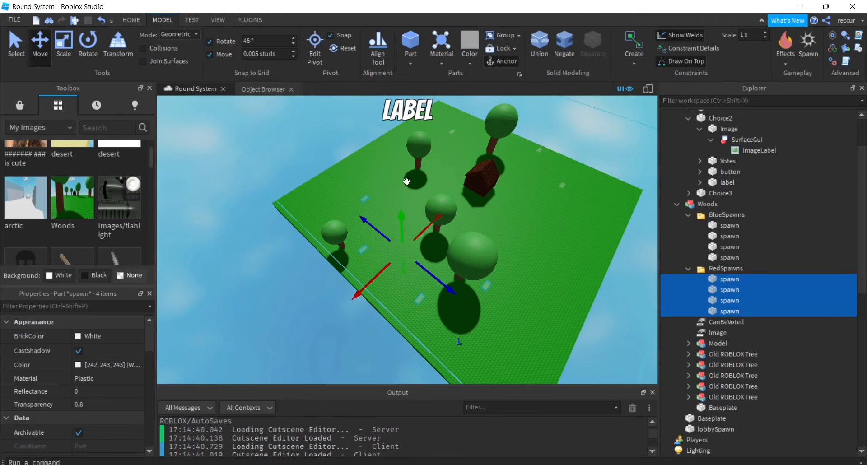
key(w)
right_drag(449, 259, 450, 259)
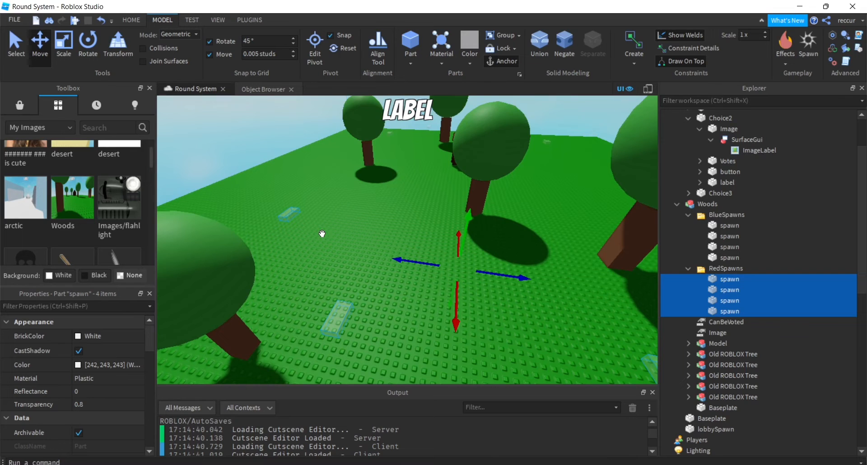
right_drag(322, 234, 321, 234)
key(s)
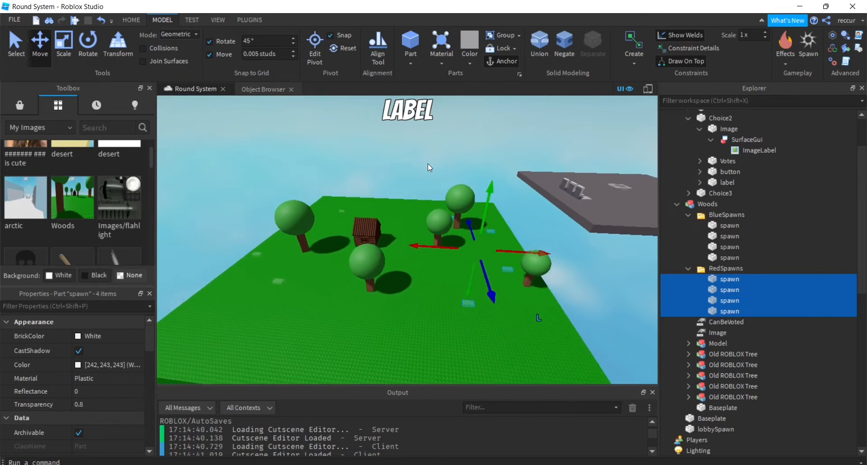
right_drag(428, 163, 446, 171)
key(q)
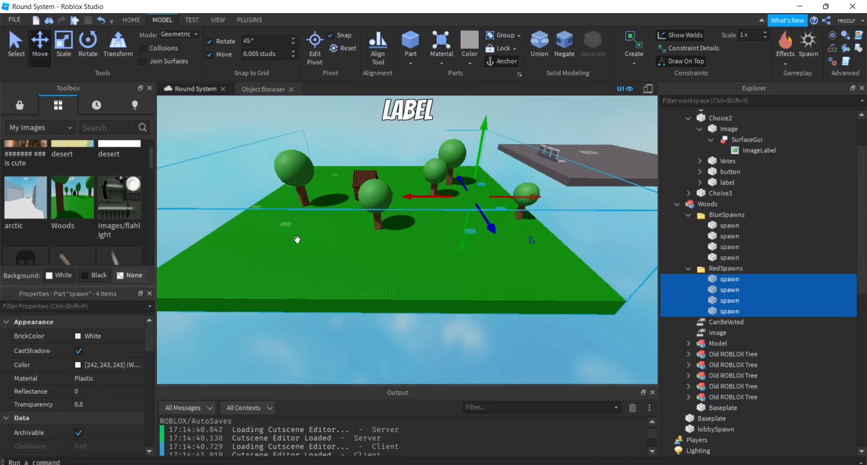
Duplicate the Woods baseplate and scale the copy down to a strip covering the red spawns' side.
key(w)
right_drag(373, 235, 374, 235)
click(476, 314)
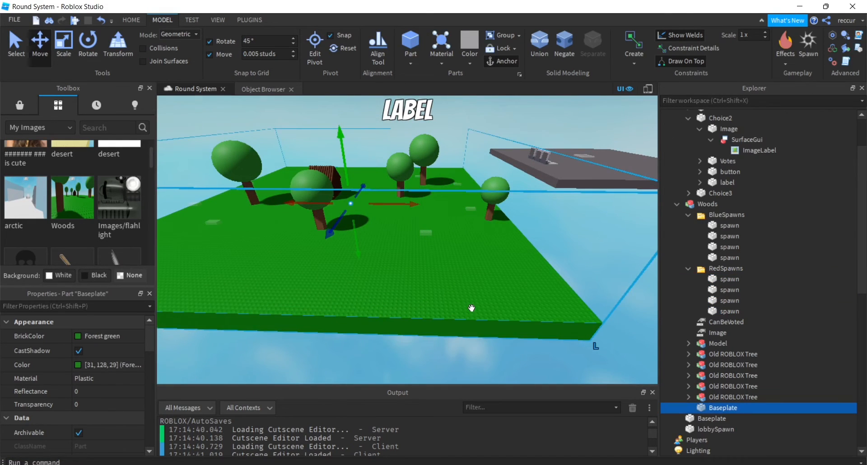
key(ctrl+d)
key(ctrl+3)
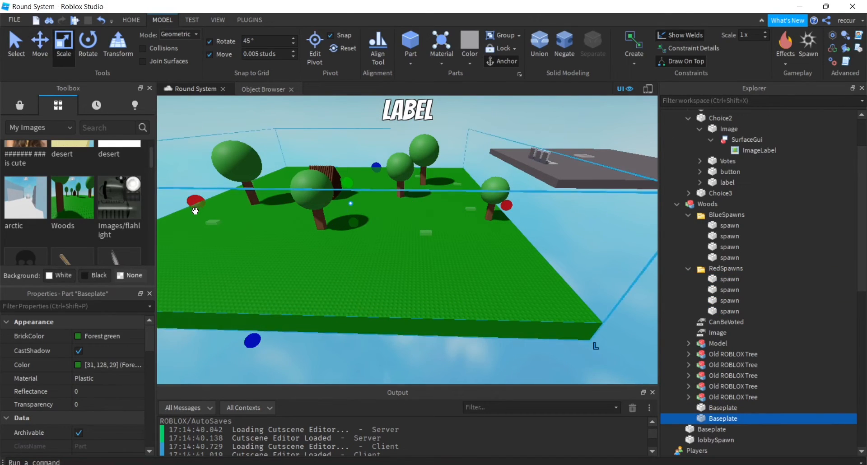
drag(389, 228, 388, 229)
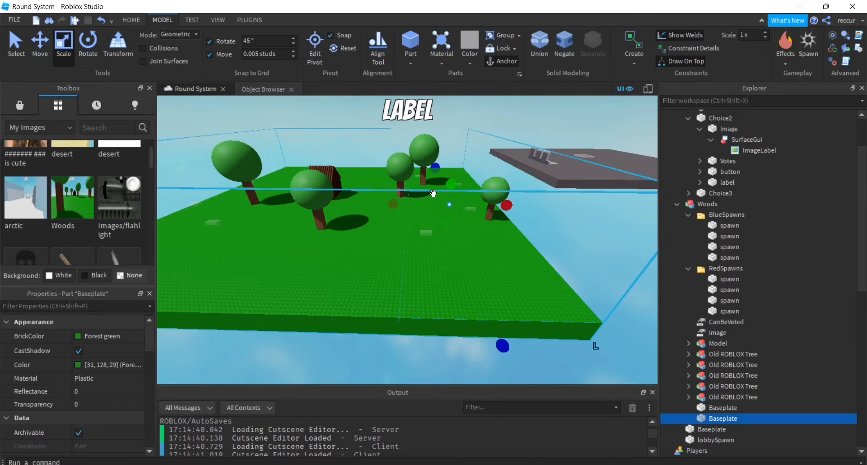
Make the copied baseplate strip slightly thicker and wider, and colour it Bright red.
drag(451, 184, 452, 181)
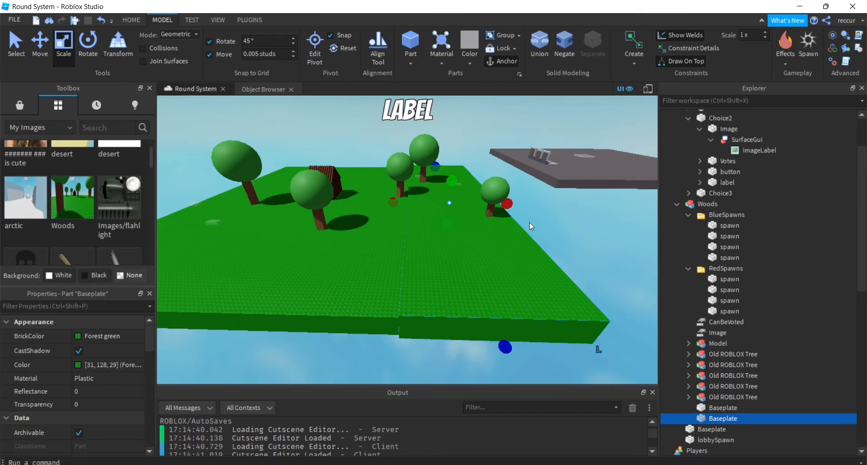
click(516, 199)
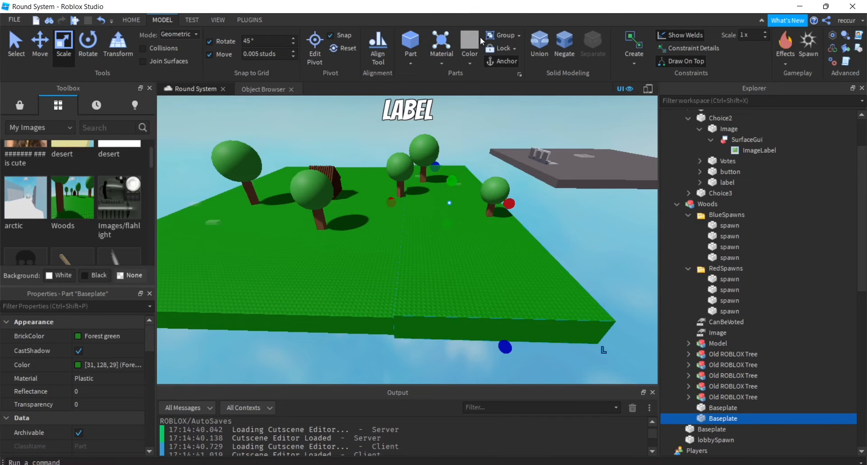
click(477, 40)
click(634, 175)
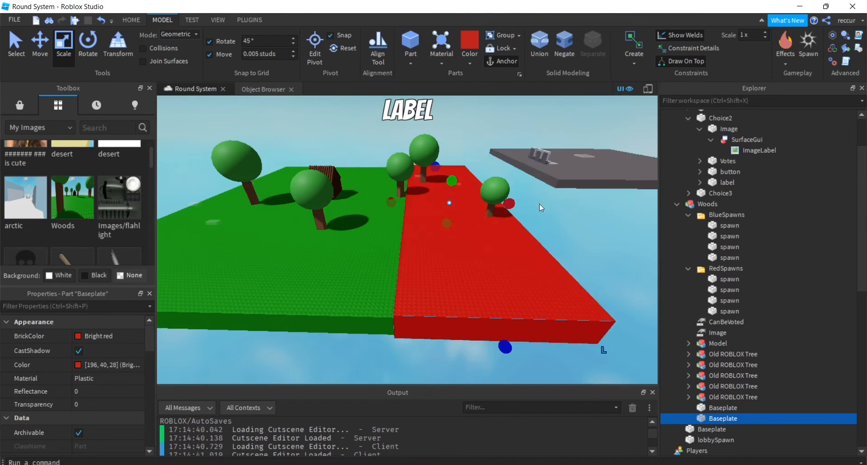
Duplicate the red baseplate strip, move the copy to the opposite side over the blue spawns, and colour it Electric blue.
key(ctrl+d)
key(ctrl+2)
drag(449, 236, 343, 196)
key(a)
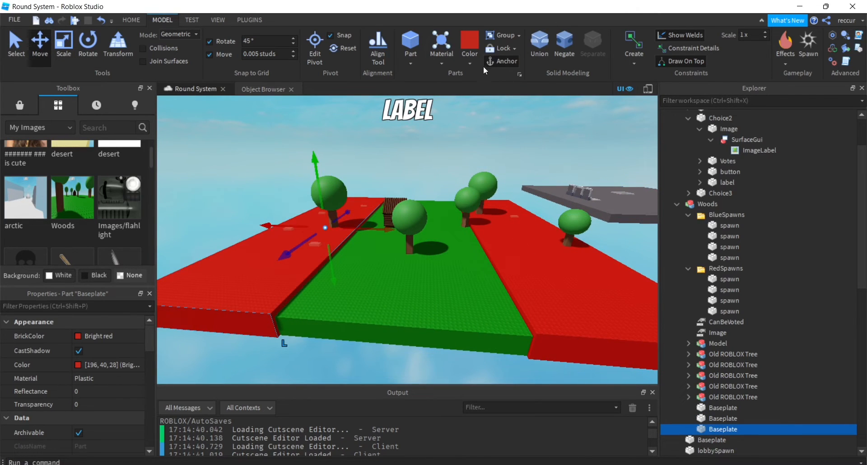
click(472, 54)
click(579, 133)
Inspect the blue, green and red zones of the Woods map from near and far.
key(w)
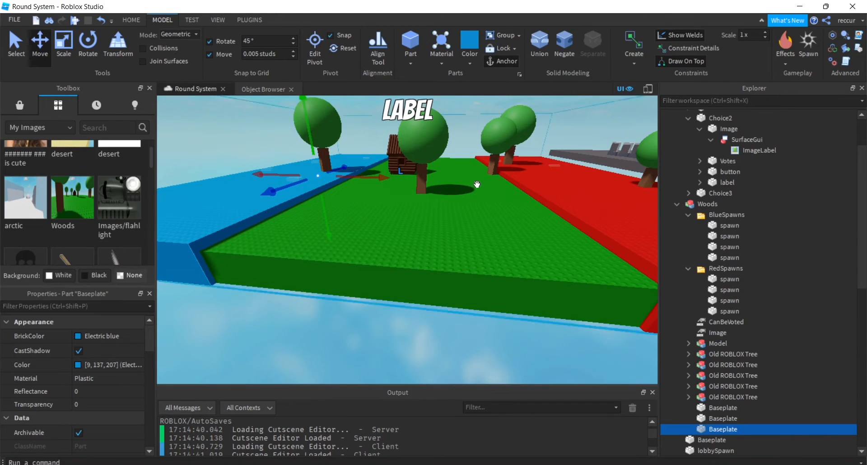
key(a)
right_click(477, 184)
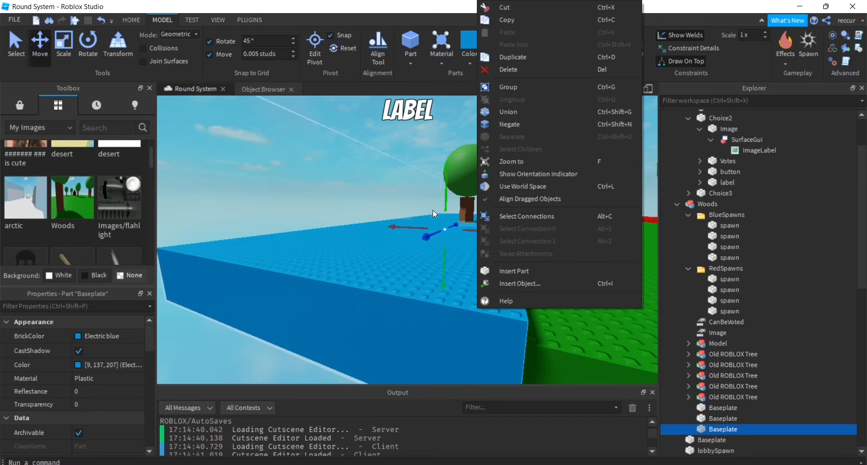
click(392, 198)
key(w)
right_click(392, 198)
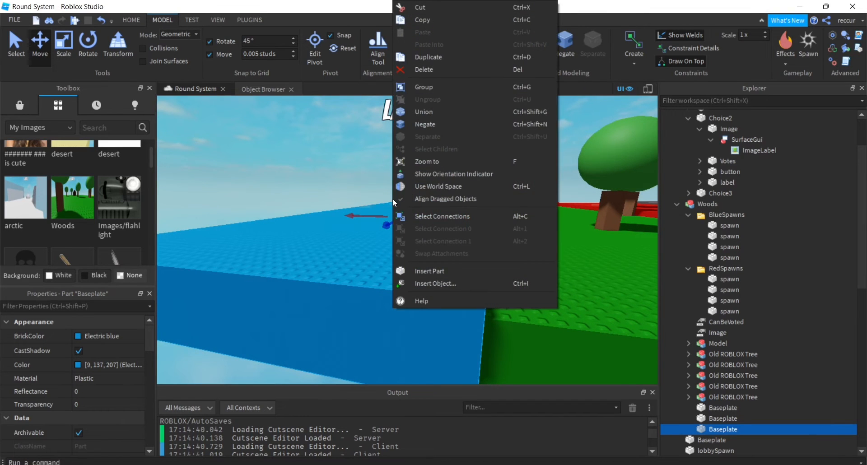
click(338, 184)
key(s)
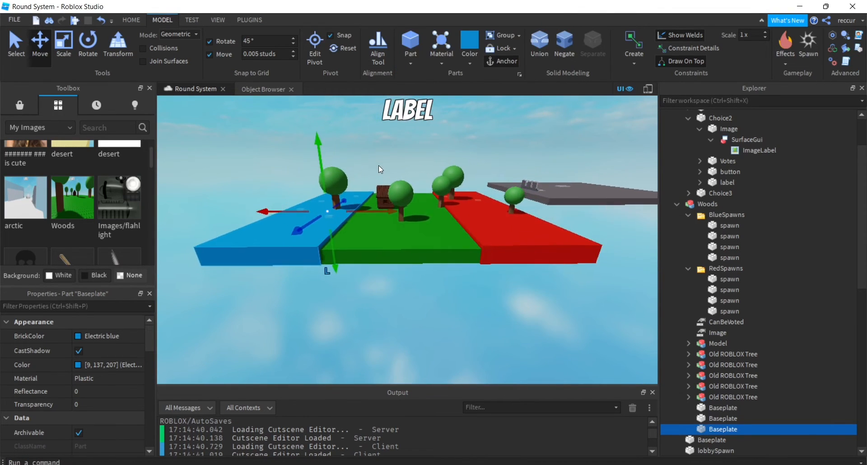
key(s)
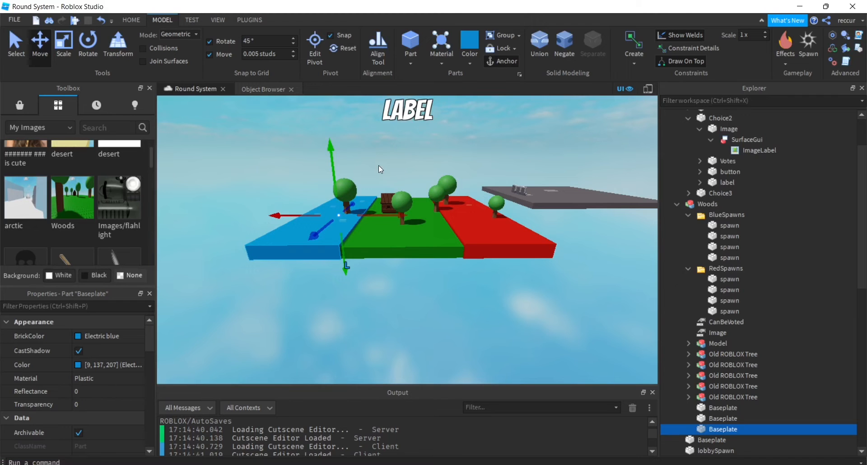
key(w)
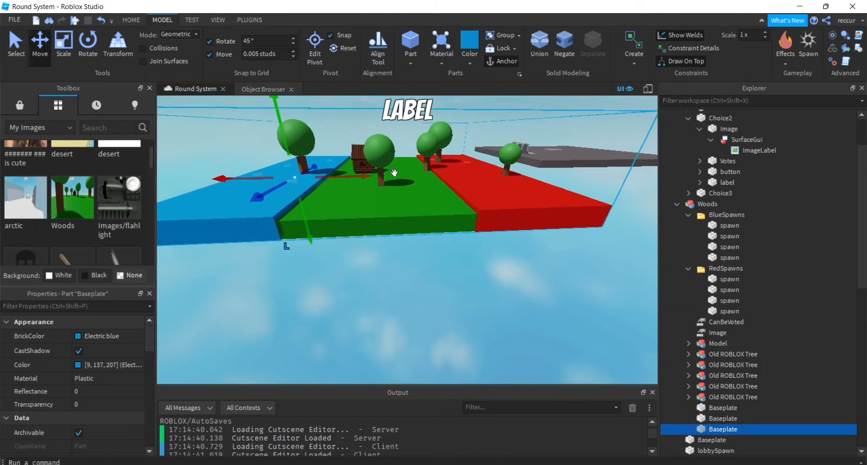
key(w)
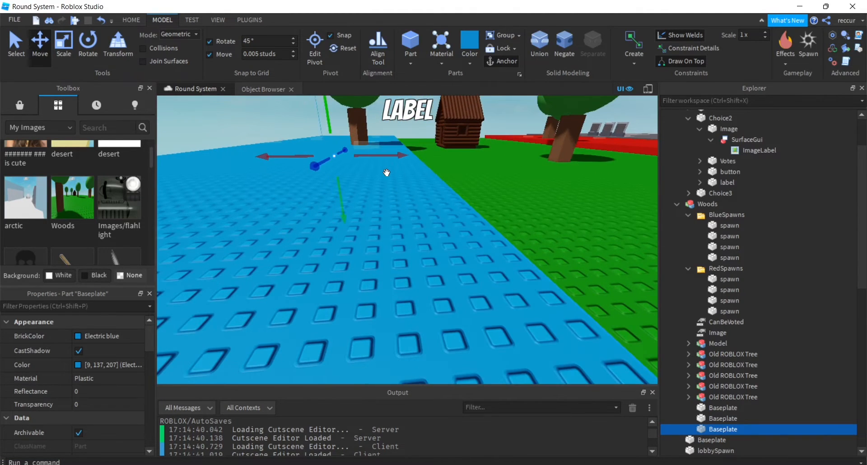
key(s)
key(w)
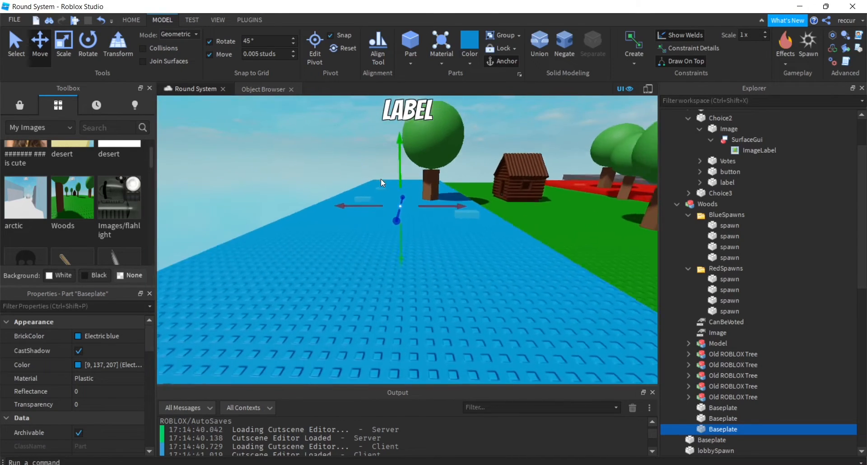
right_drag(381, 179, 381, 179)
Set the Blue Team's TeamColor to Dark blue.
scroll(695, 227, down, 12)
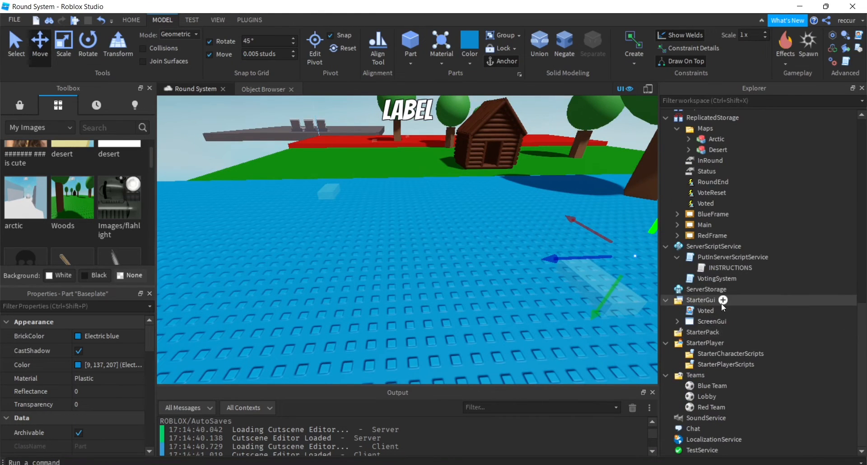
click(711, 385)
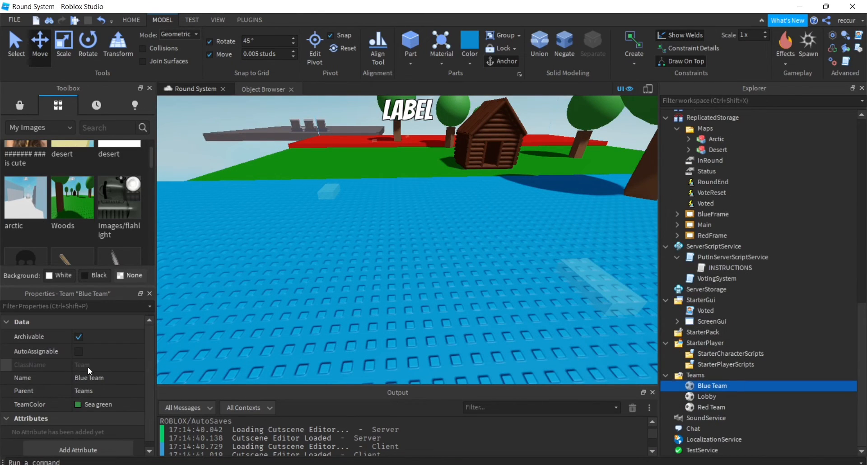
click(77, 404)
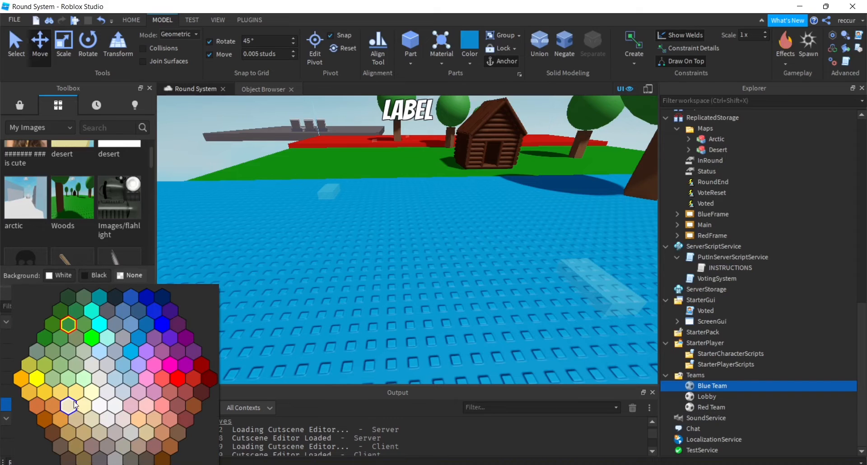
click(148, 300)
right_drag(404, 234, 400, 262)
right_drag(505, 214, 562, 86)
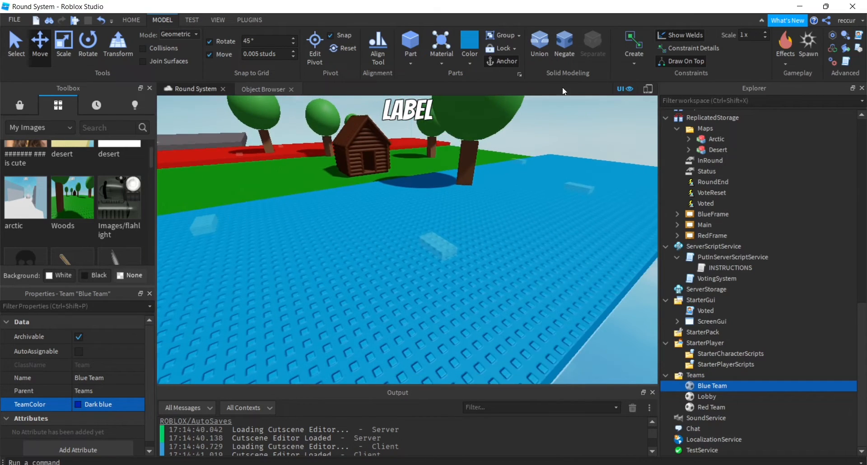
Copy the lobby's SpawnLocation into the Woods model and collapse the Voting model and the BlueSpawns and RedSpawns folders.
scroll(704, 178, up, 3)
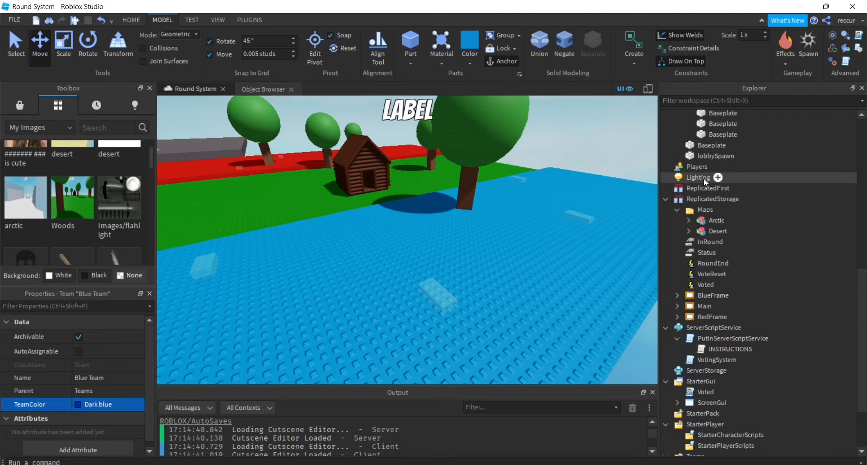
scroll(715, 160, up, 5)
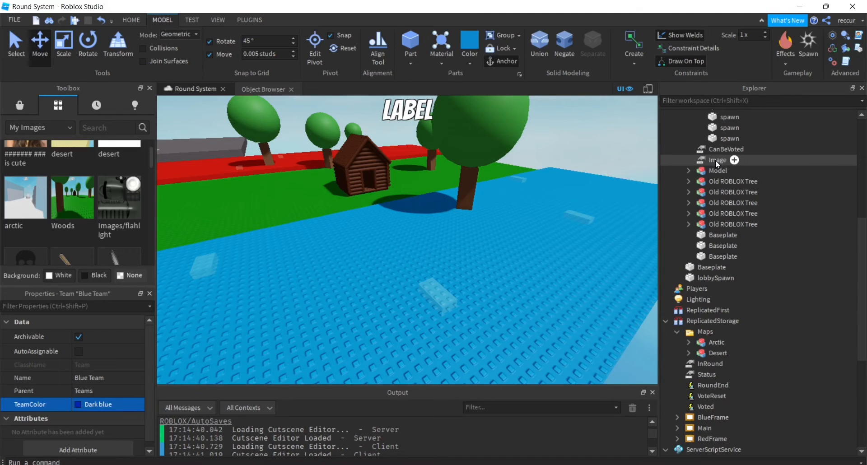
scroll(715, 160, up, 8)
click(676, 158)
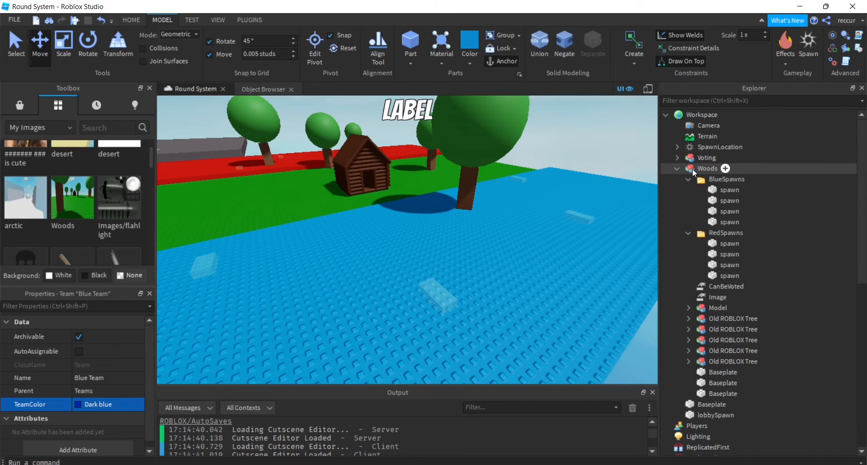
click(693, 147)
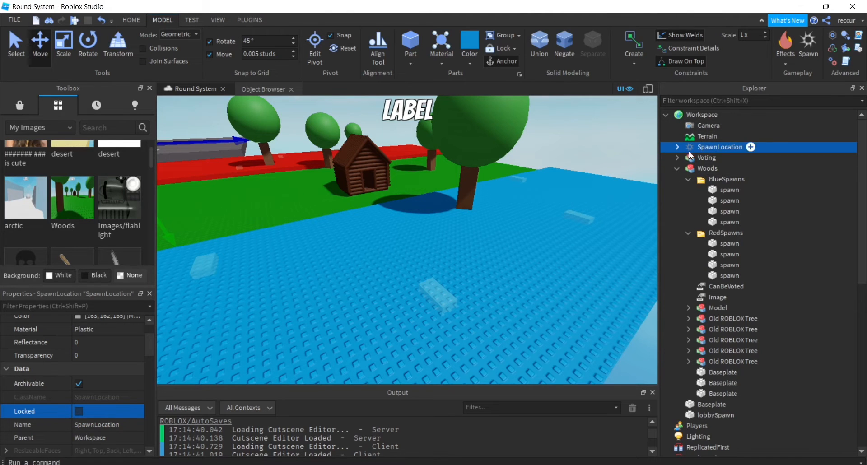
scroll(556, 207, down, 10)
right_click(473, 232)
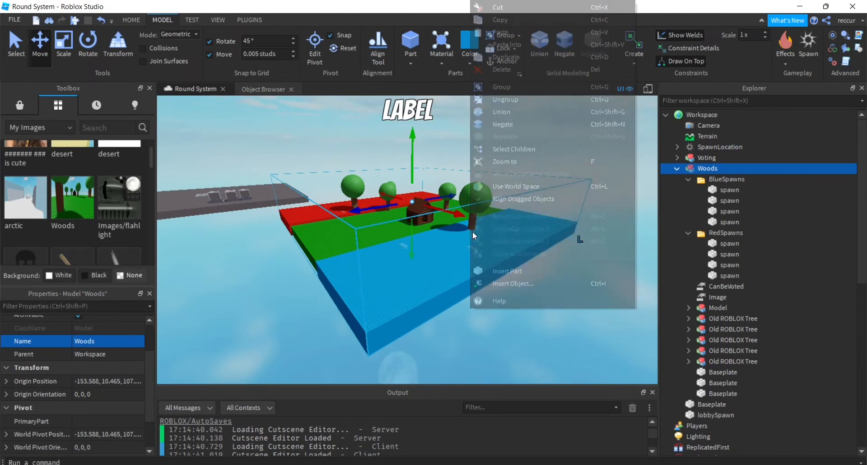
click(529, 45)
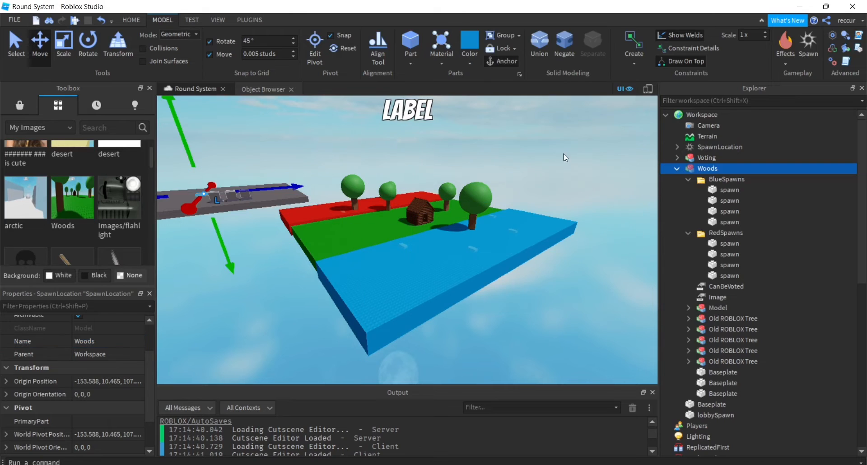
click(688, 179)
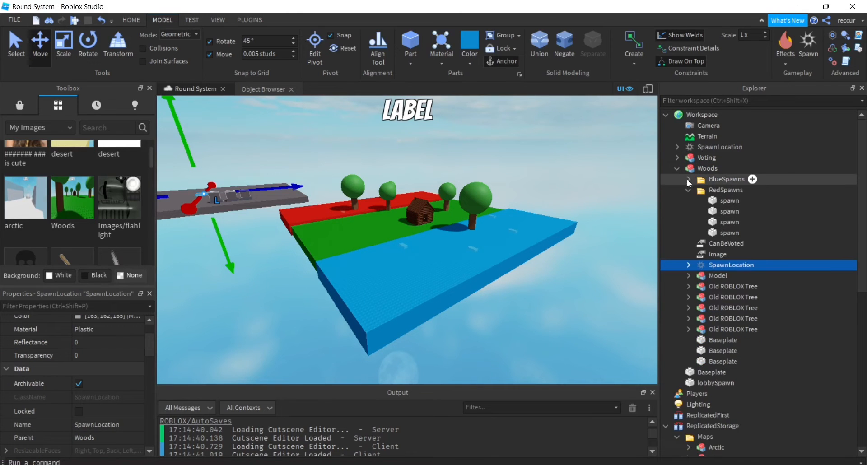
click(688, 190)
Move the copied SpawnLocation from the lobby onto the blue zone of the Woods map.
drag(248, 201, 361, 195)
drag(385, 233, 509, 294)
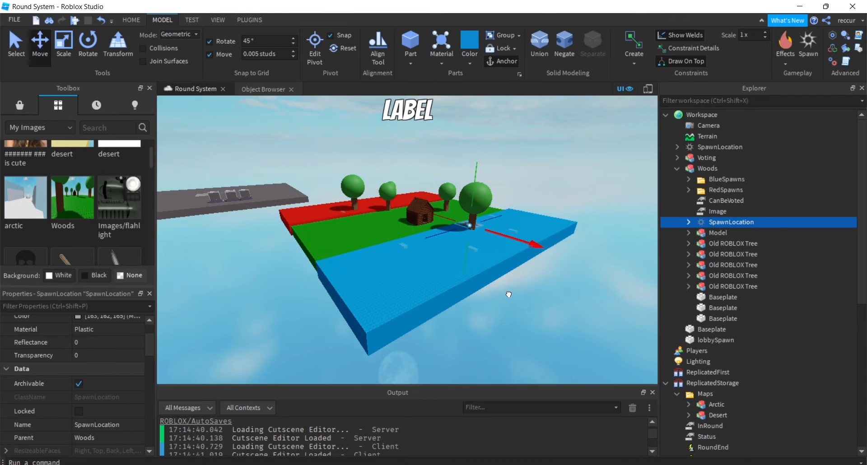
drag(554, 313, 426, 246)
Set the BrickColor of the Woods SpawnLocation to Dark blue.
key(f)
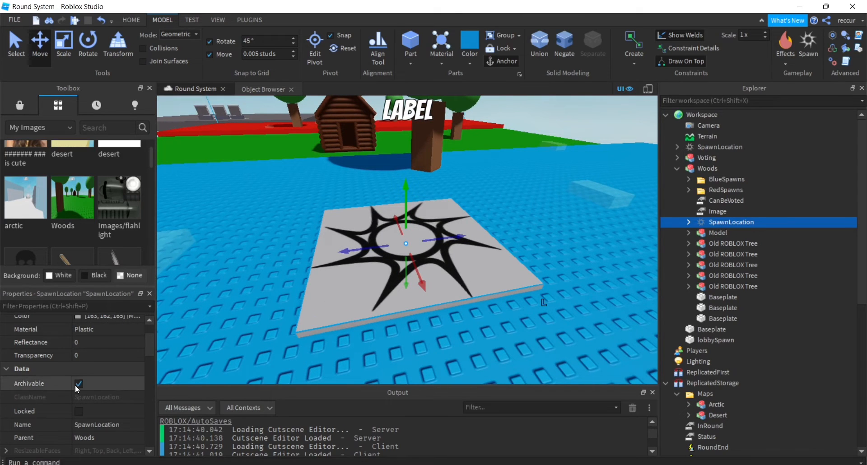
scroll(77, 386, up, 2)
click(83, 336)
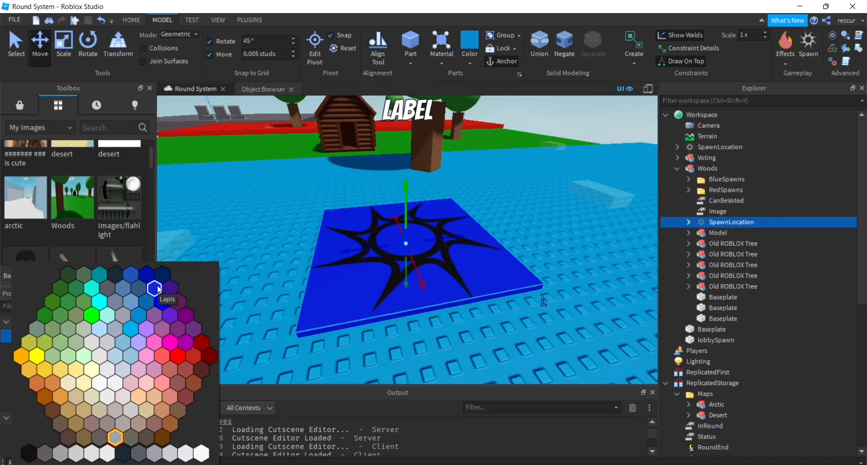
click(146, 271)
Examine the dark blue spawn pad and its surroundings on the blue zone from several angles.
right_drag(361, 214, 430, 199)
scroll(430, 219, down, 5)
scroll(342, 246, up, 2)
key(w)
key(a)
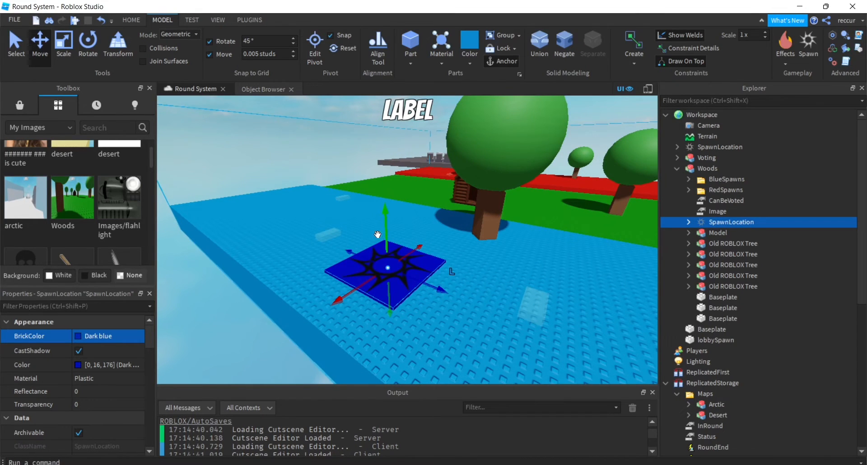
right_drag(405, 248, 404, 248)
key(w)
key(w)
key(s)
key(s)
right_drag(441, 227, 441, 227)
key(w)
key(w)
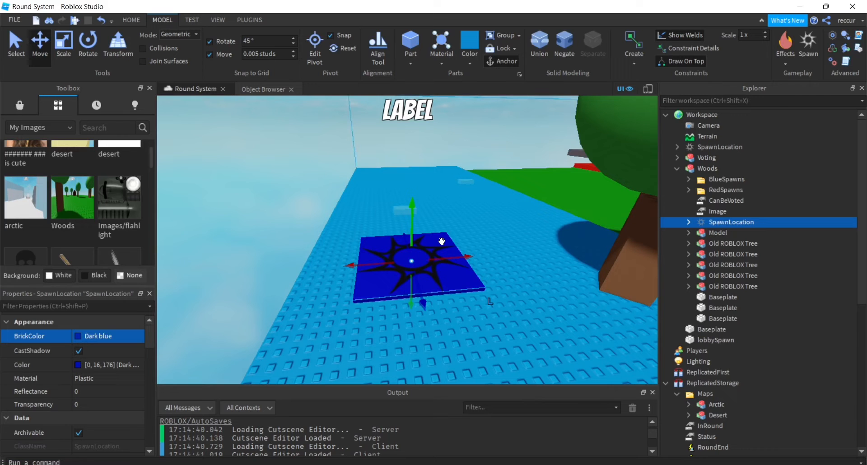
Duplicate the dark blue spawn pad and move the copy across the map onto the red zone.
key(ctrl+d)
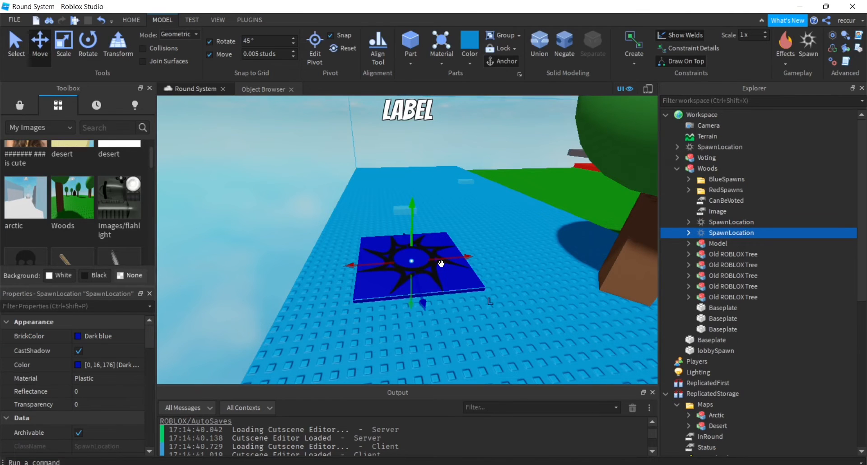
drag(441, 260, 494, 247)
key(d)
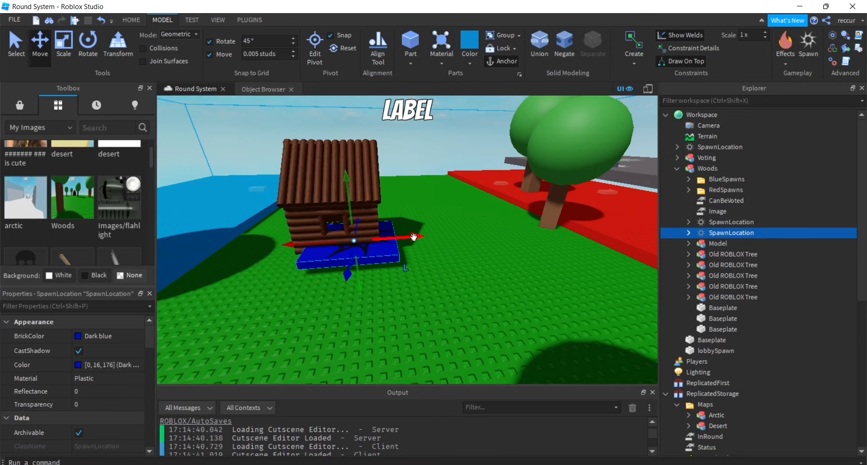
drag(414, 236, 478, 221)
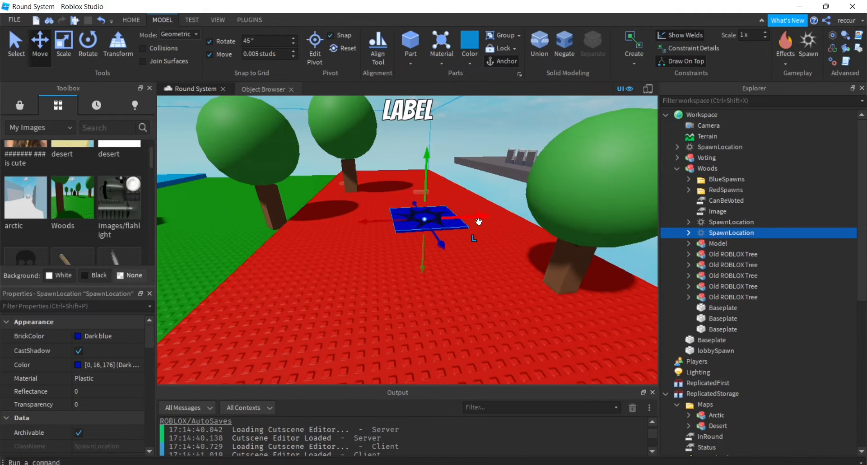
key(d)
right_drag(479, 221, 480, 221)
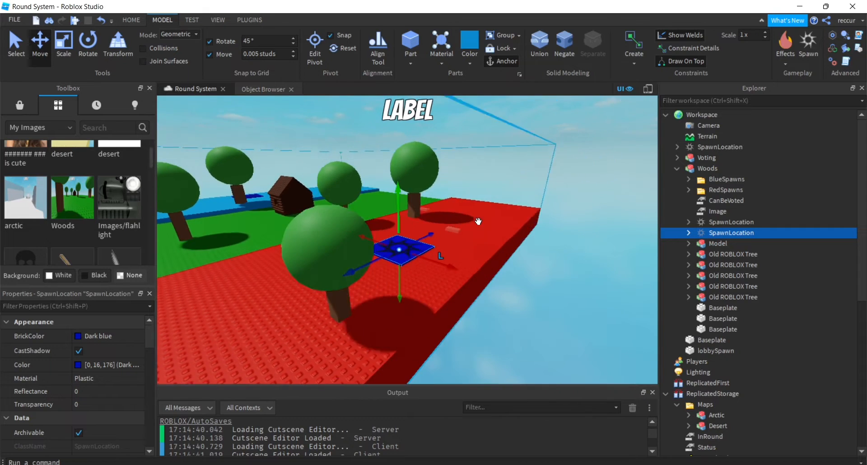
Colour the spawn pad on the red zone Really red.
key(f)
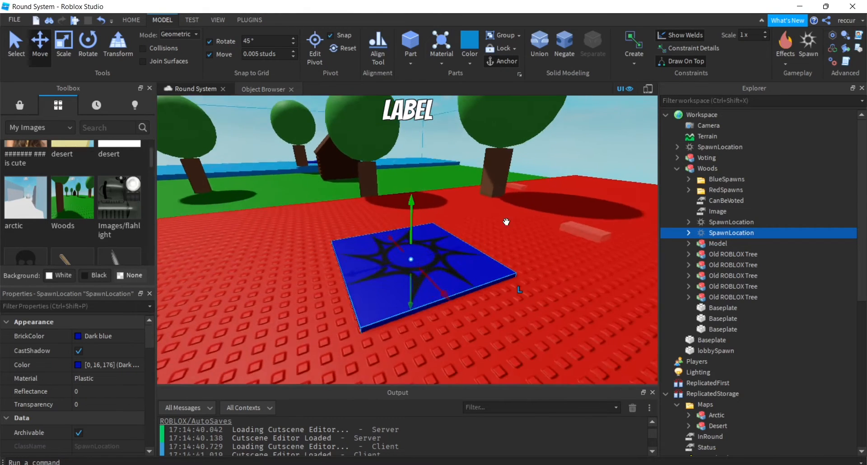
click(470, 63)
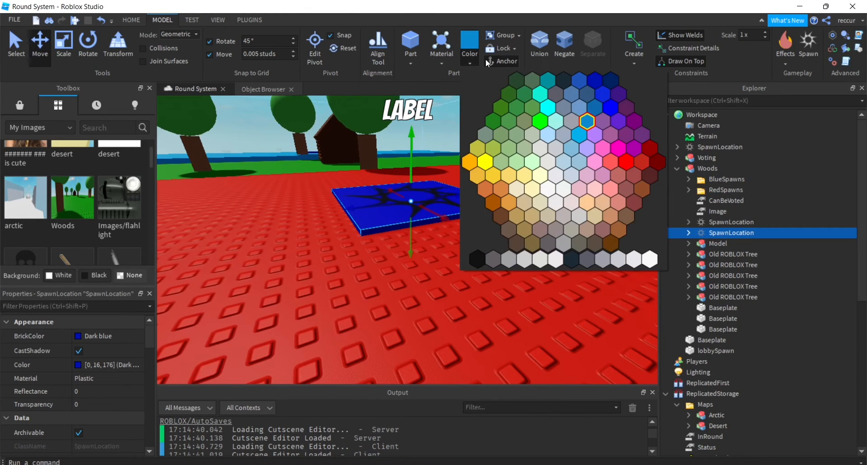
click(626, 162)
key(w)
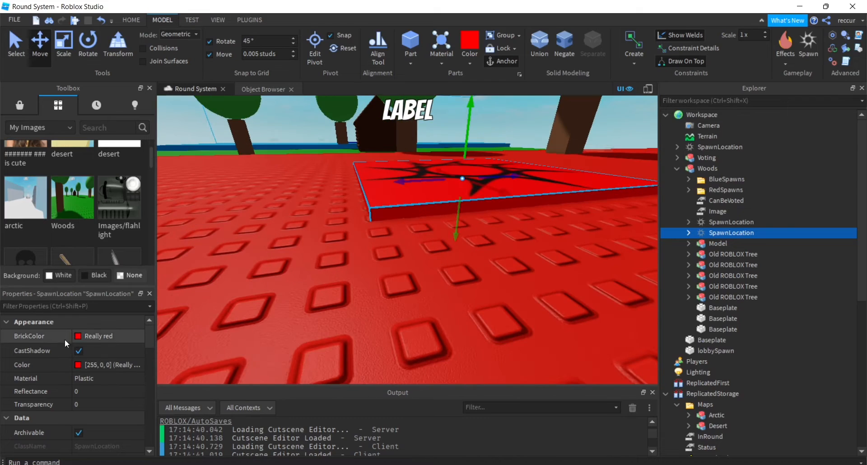
key(f)
Check the Red Team's TeamColor property against the red spawn pad and view the whole Woods map.
scroll(782, 248, down, 8)
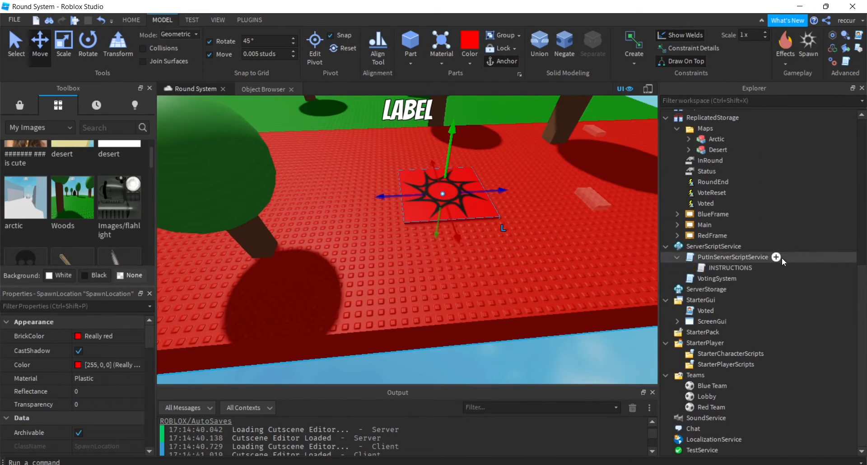
click(703, 408)
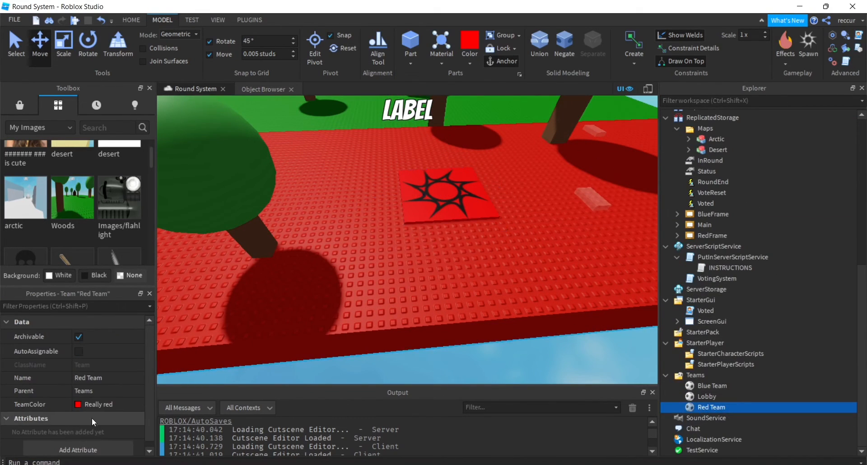
scroll(351, 186, up, 4)
right_drag(351, 186, 352, 186)
scroll(352, 187, down, 10)
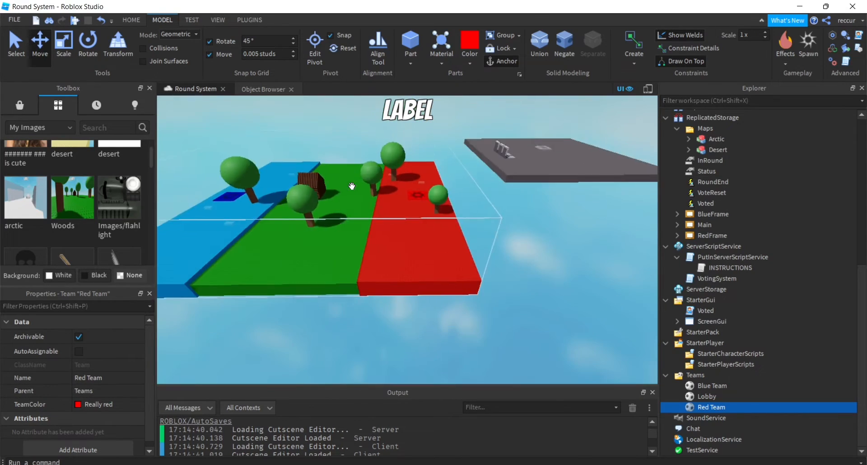
Move the Woods map model from Workspace into the Maps folder in ReplicatedStorage.
scroll(443, 187, up, 2)
click(443, 189)
scroll(442, 189, up, 3)
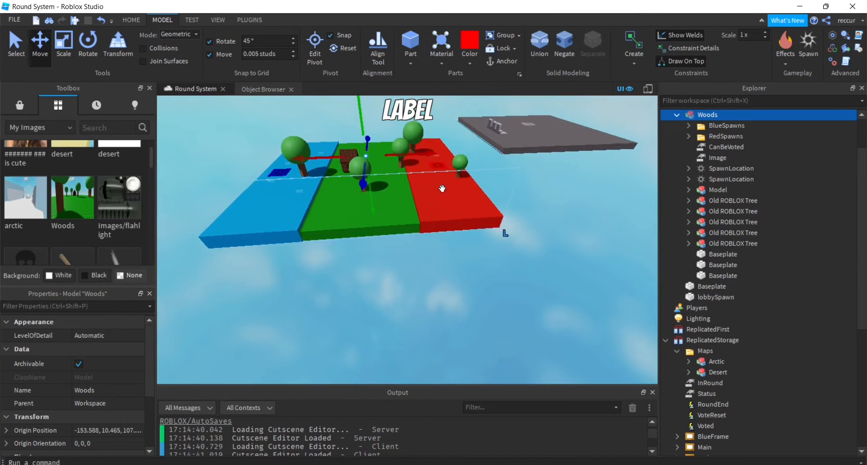
scroll(443, 188, up, 5)
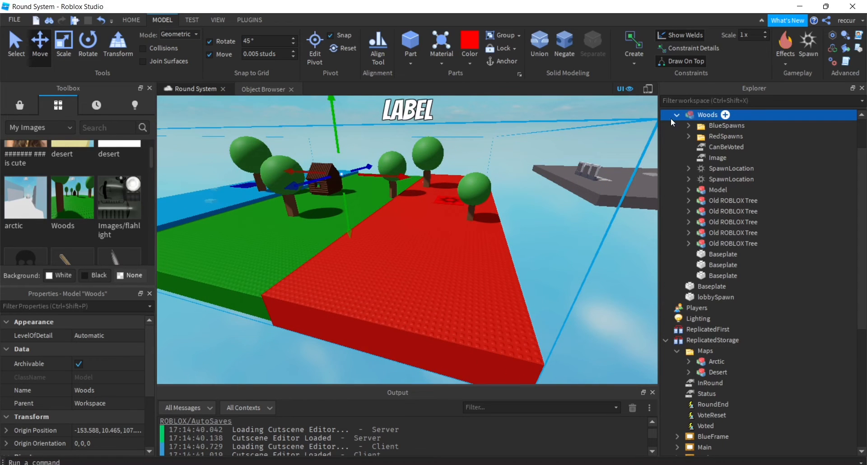
key(f)
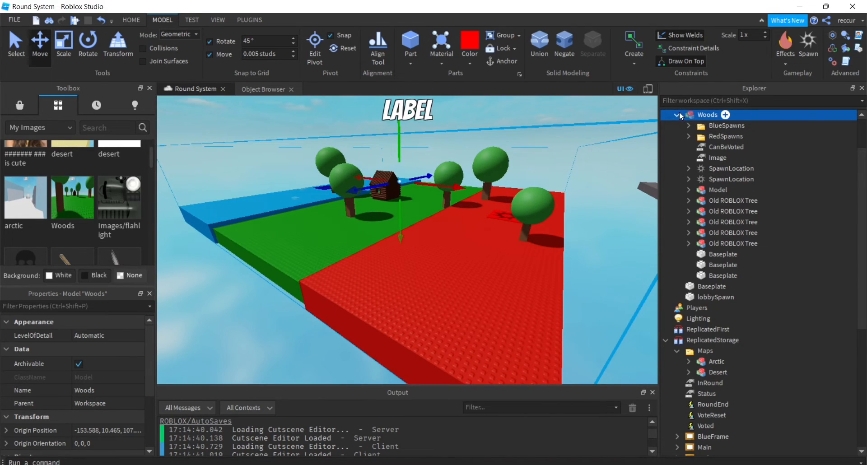
click(677, 115)
drag(697, 114, 706, 190)
Examine the contents of the Desert and Arctic models in the Maps folder.
click(690, 201)
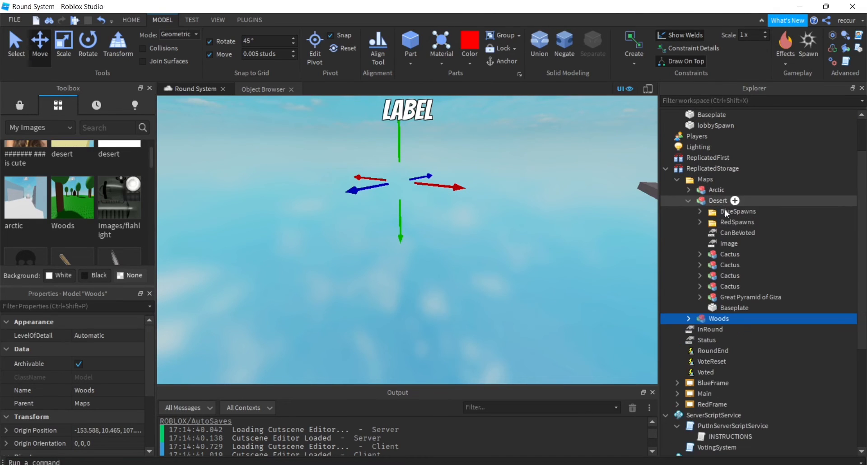
click(688, 201)
click(688, 190)
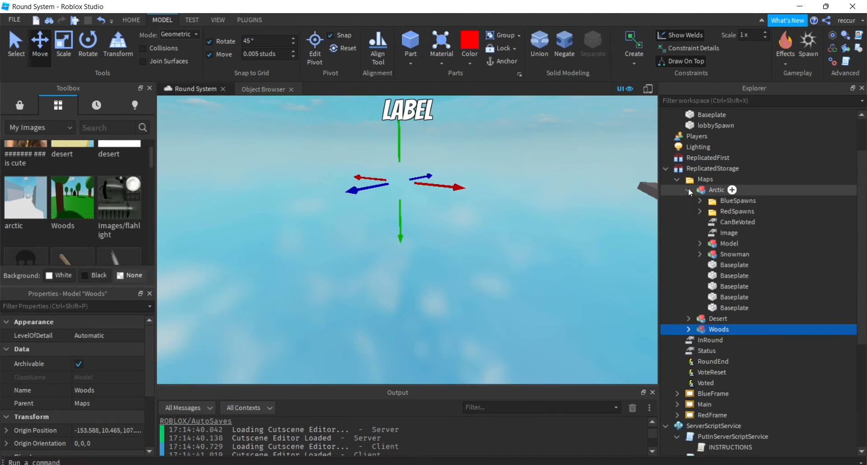
click(689, 190)
Examine the Voting model's three boards in the lobby and the objects stored in ReplicatedStorage.
key(w)
right_drag(575, 193, 586, 180)
key(w)
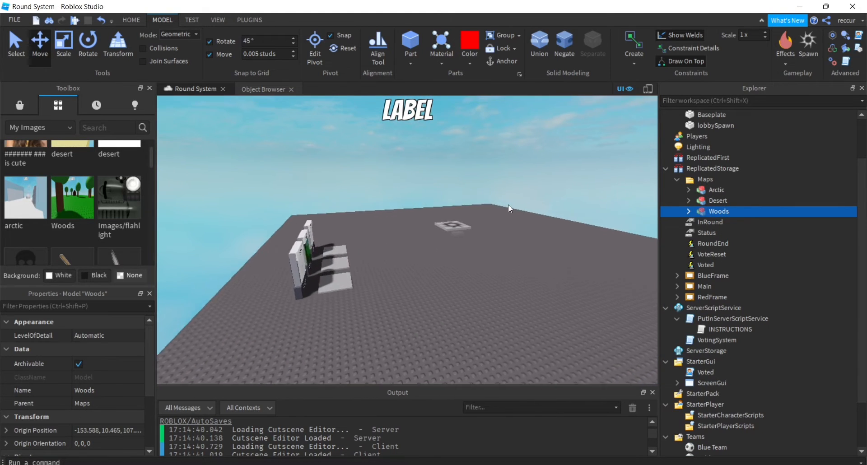
right_drag(508, 204, 508, 204)
key(d)
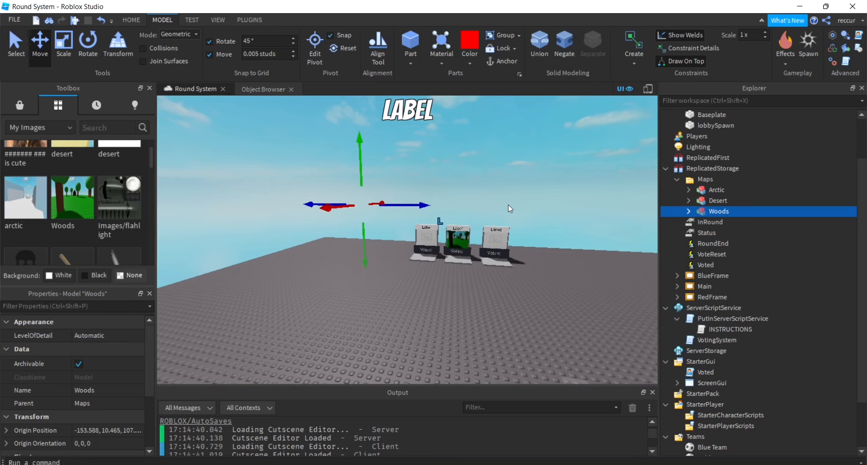
click(676, 179)
scroll(723, 160, up, 1)
scroll(724, 158, up, 1)
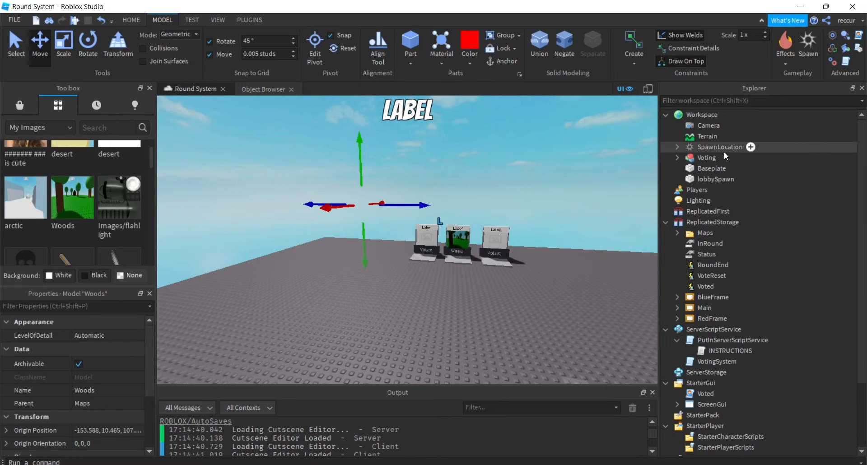
click(444, 228)
key(f)
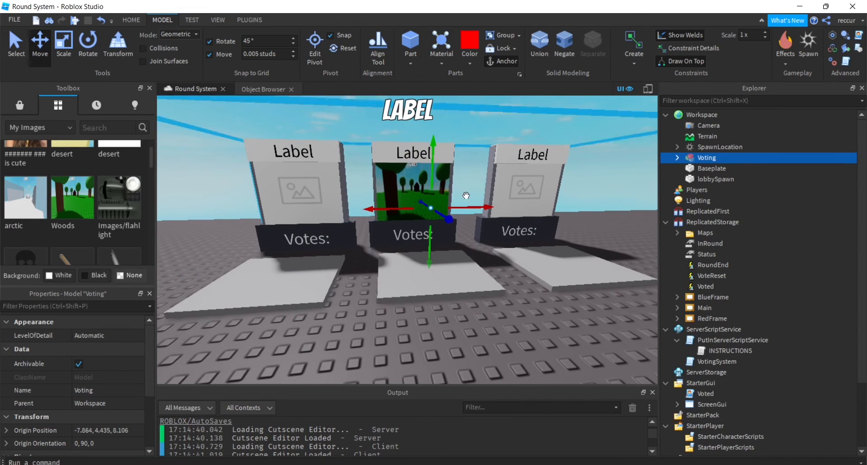
scroll(741, 201, down, 2)
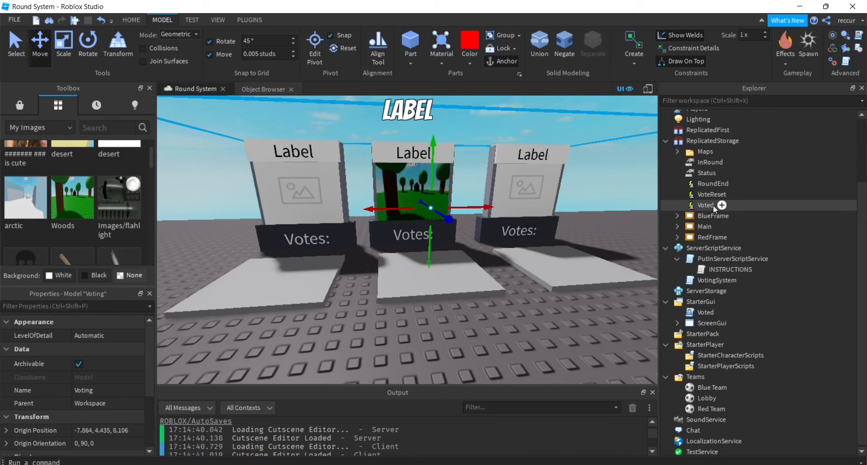
drag(713, 205, 721, 154)
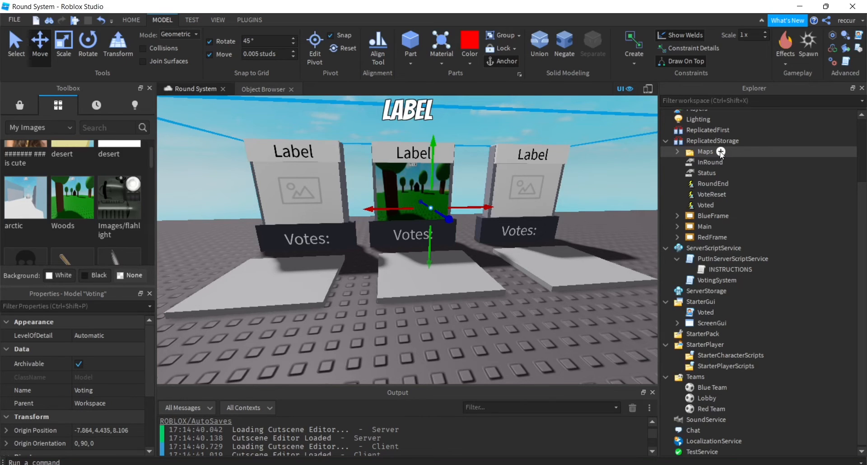
scroll(720, 154, down, 1)
right_drag(405, 194, 408, 204)
scroll(408, 204, down, 4)
scroll(409, 204, down, 3)
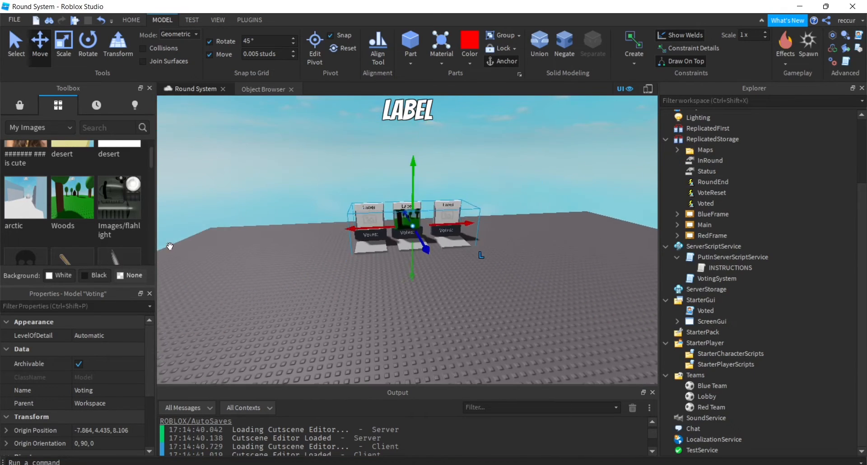
Insert the Overhead Name Tag from My Models and move its NameGUI into ReplicatedStorage.
scroll(27, 203, up, 2)
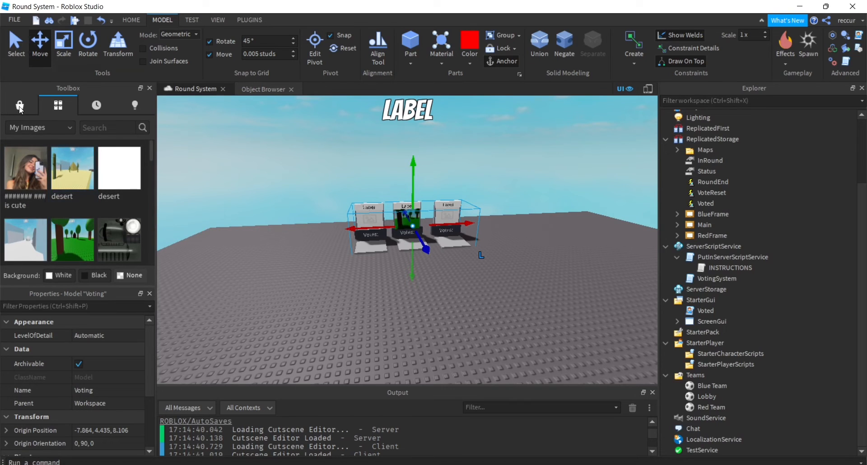
click(21, 106)
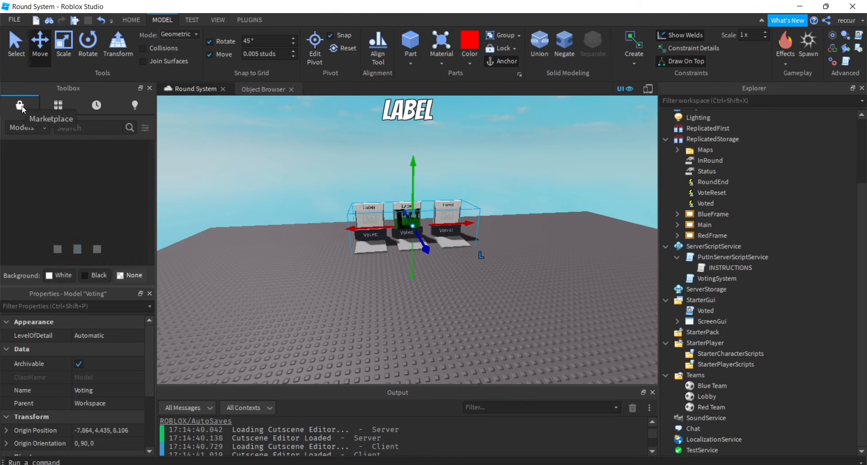
click(39, 121)
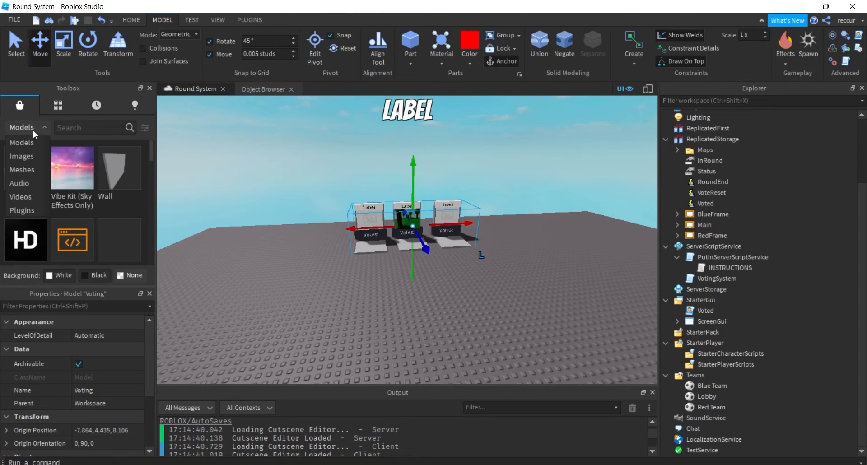
click(61, 106)
click(30, 129)
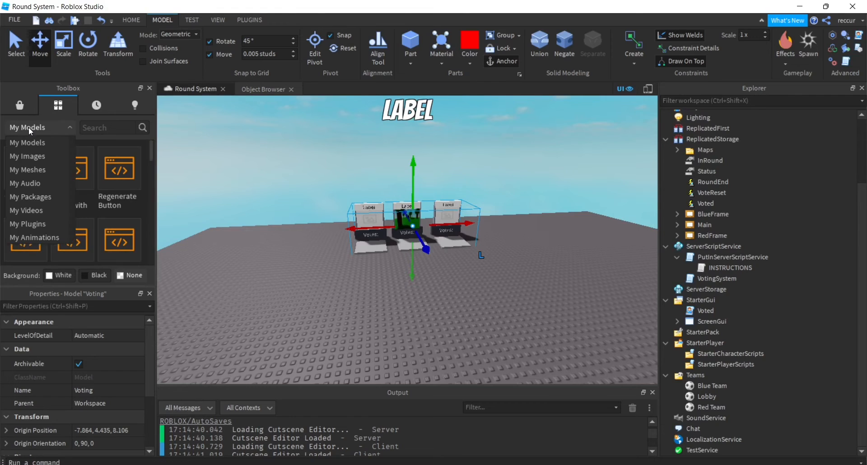
click(54, 124)
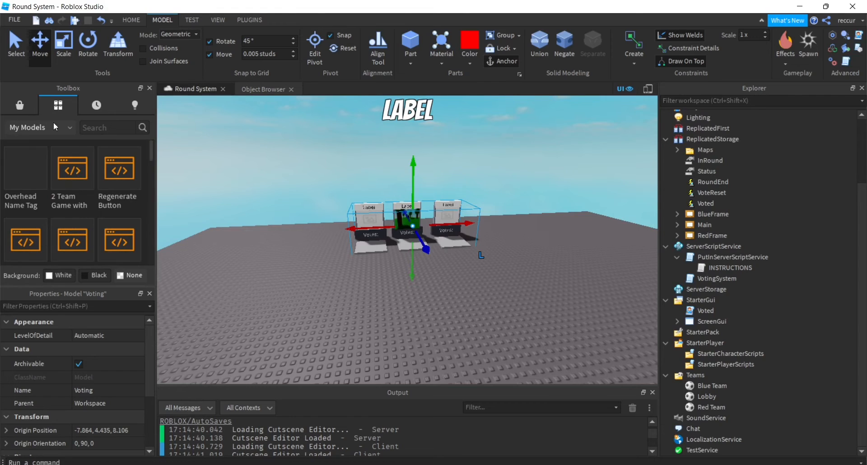
click(32, 171)
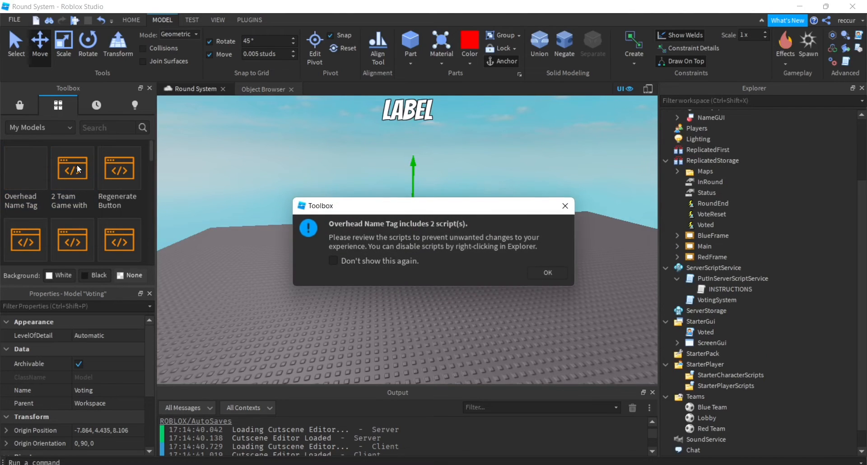
click(556, 275)
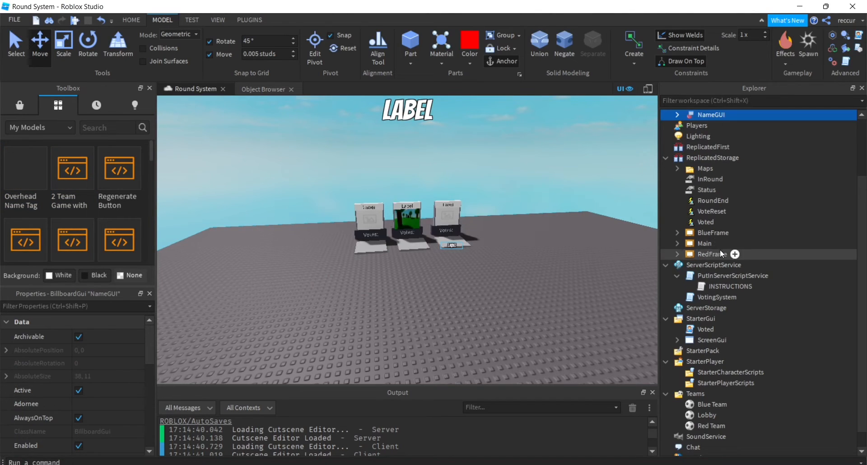
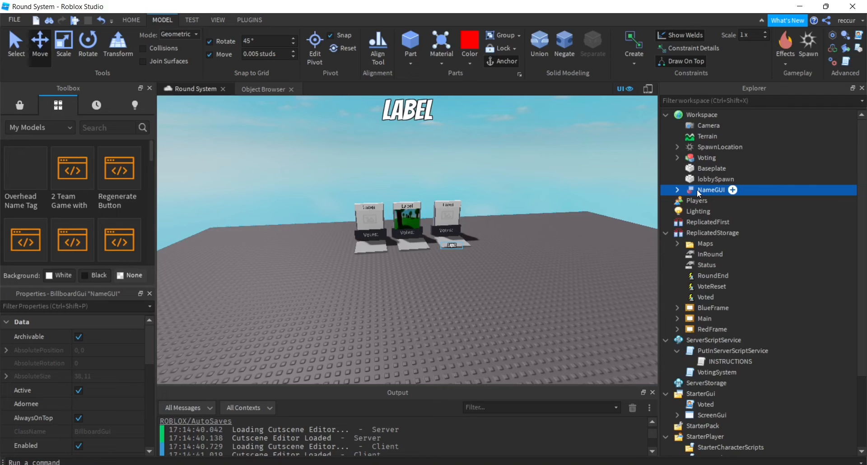
drag(698, 189, 721, 234)
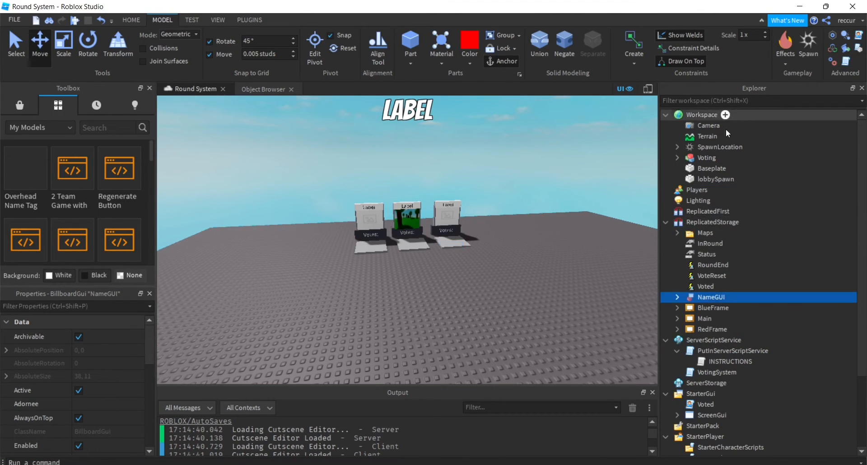
Move the NameTag script out of NameGUI into StarterCharacterScripts under StarterPlayer.
click(677, 297)
scroll(735, 262, down, 1)
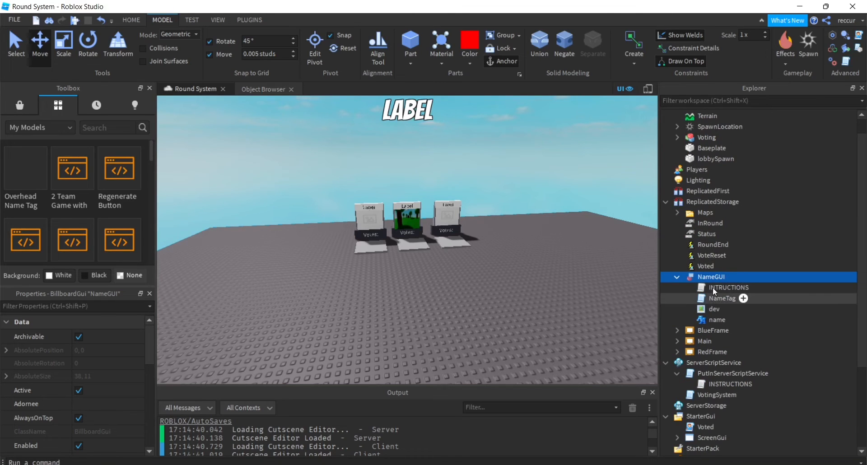
click(715, 299)
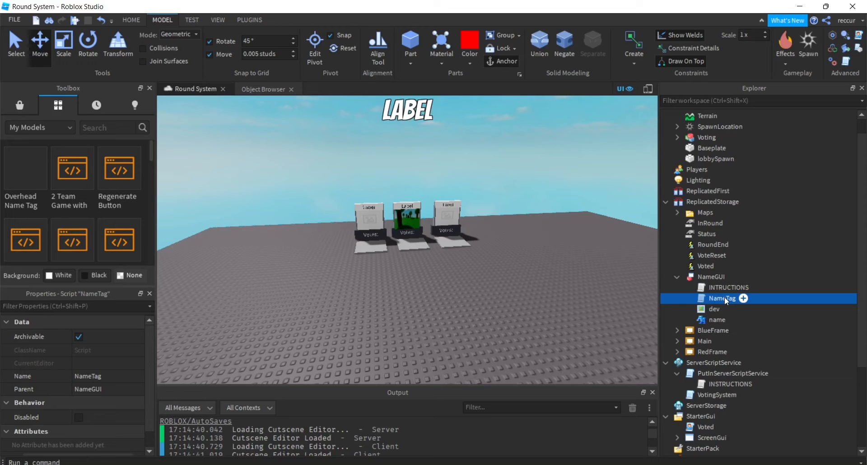
drag(723, 295, 729, 369)
scroll(805, 317, down, 1)
scroll(767, 320, down, 3)
click(728, 356)
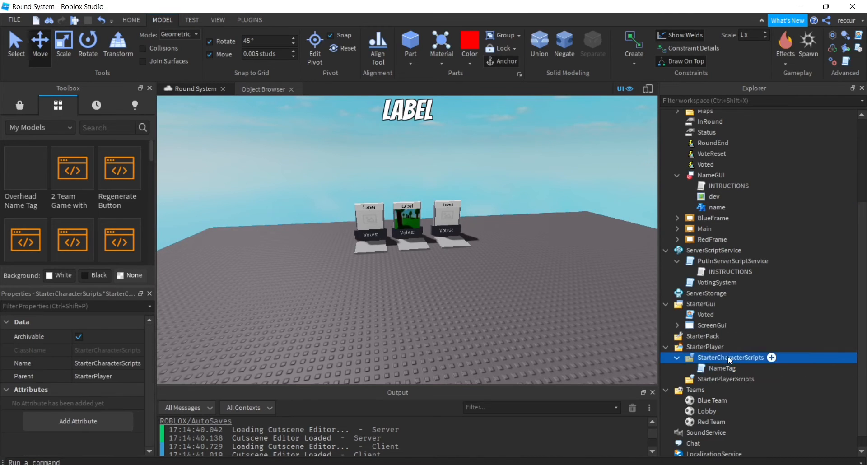
click(707, 345)
Open the NameTag script and read how it references the character and NameGUI and sets the cloned tag's text.
double_click(705, 368)
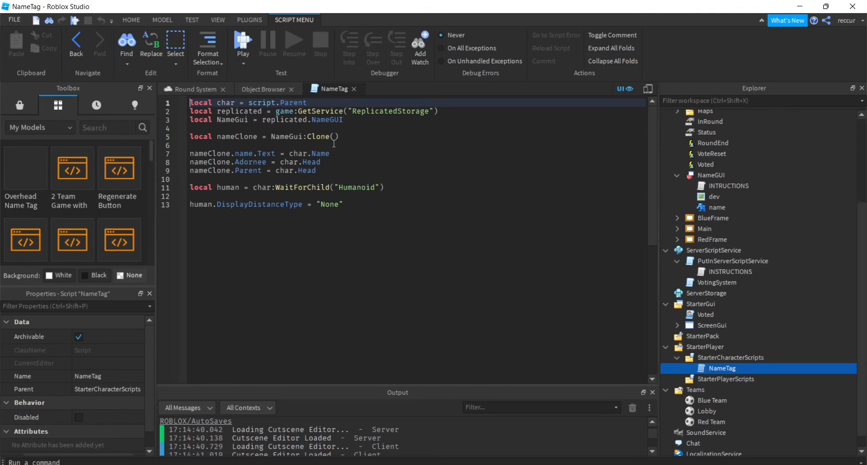
drag(345, 120, 188, 111)
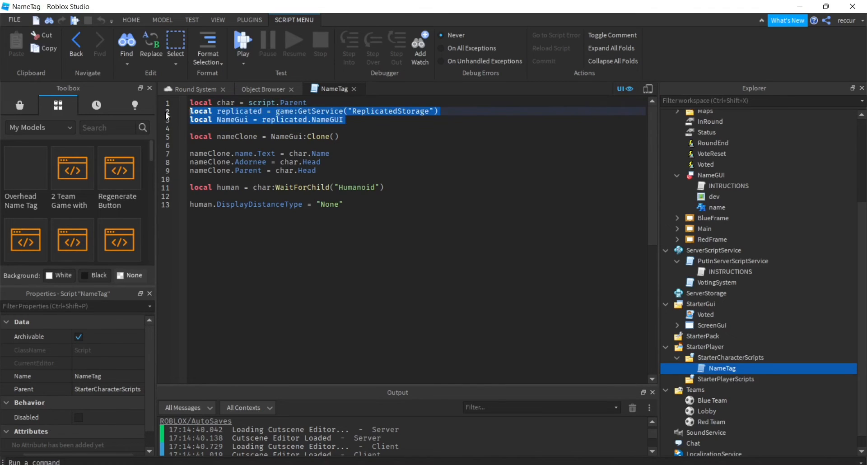
click(732, 357)
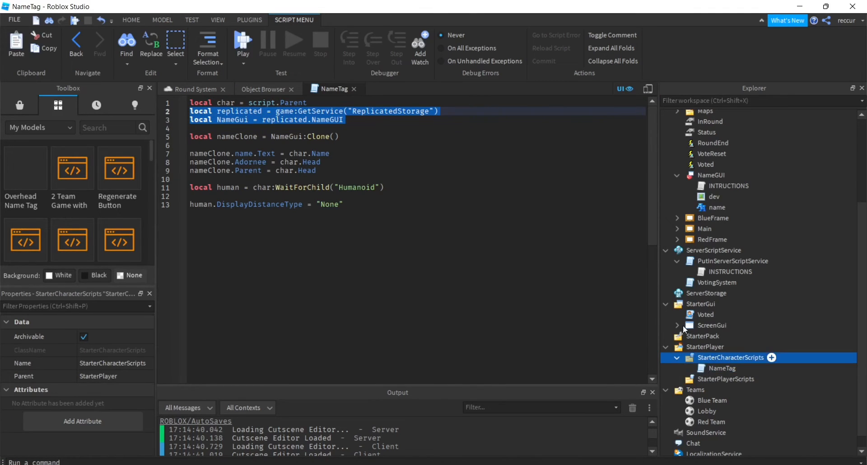
click(727, 368)
click(431, 233)
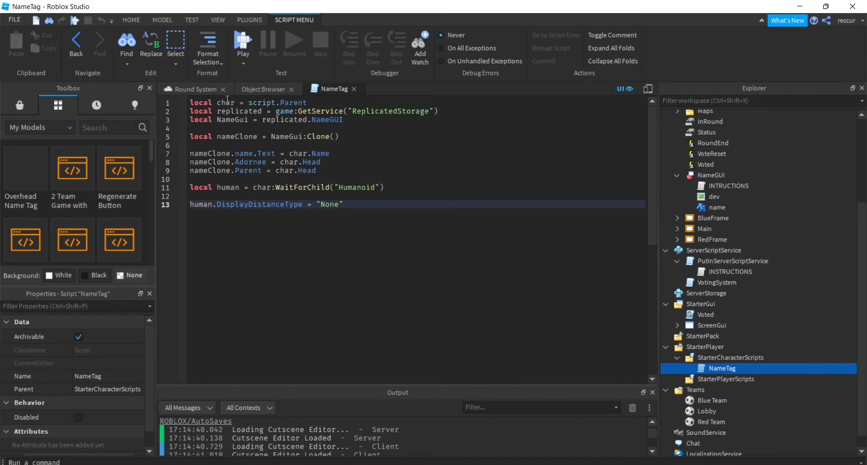
click(257, 105)
double_click(232, 102)
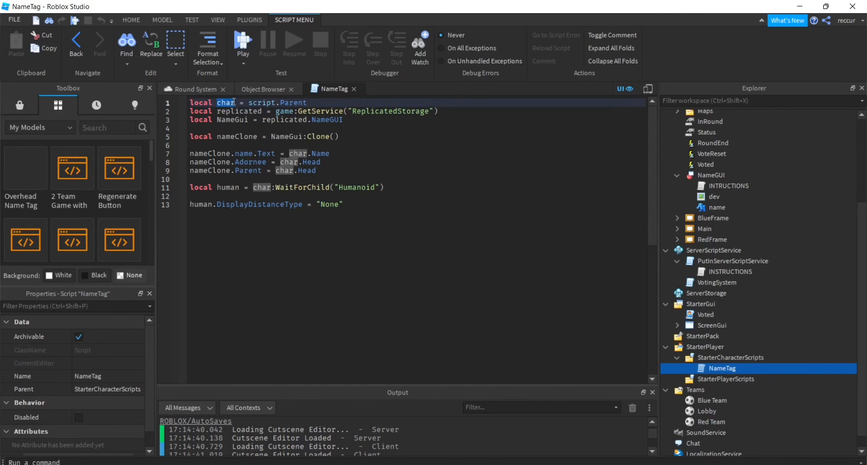
click(379, 146)
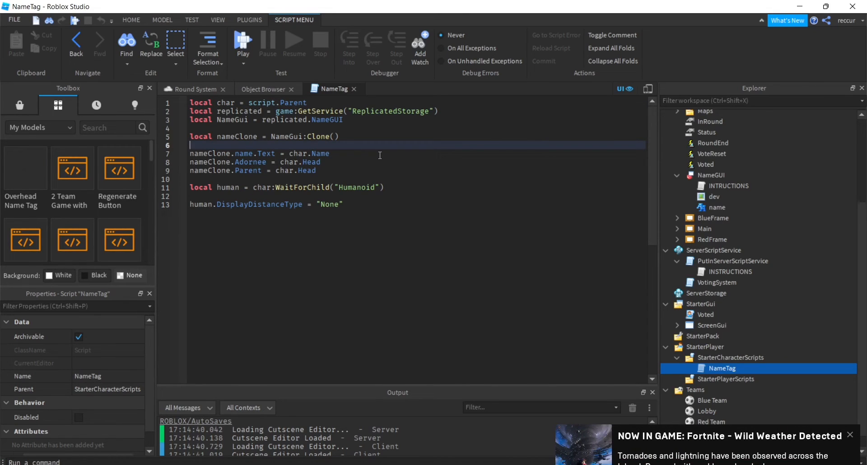
click(280, 153)
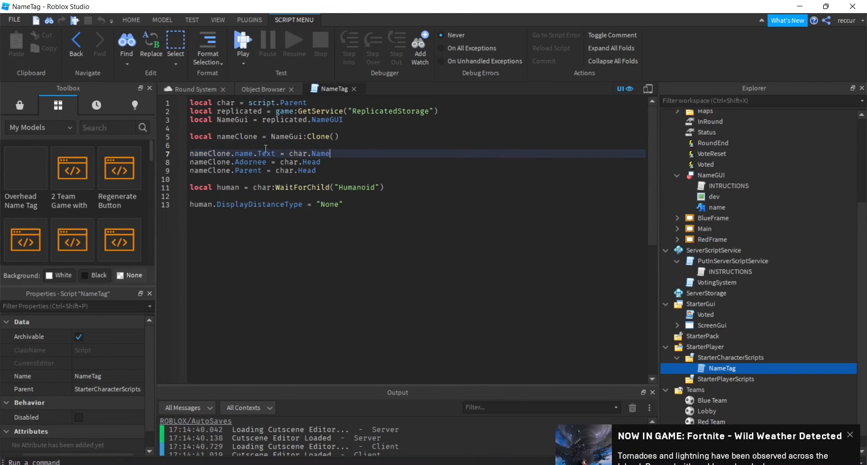
click(275, 145)
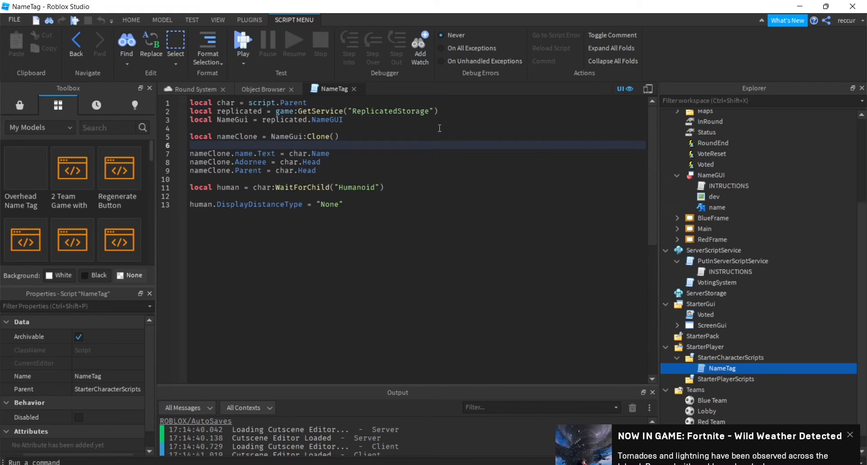
Copy NameGUI from ReplicatedStorage and add an R15 Block Rig to the place with the Rig Builder.
click(716, 196)
click(707, 176)
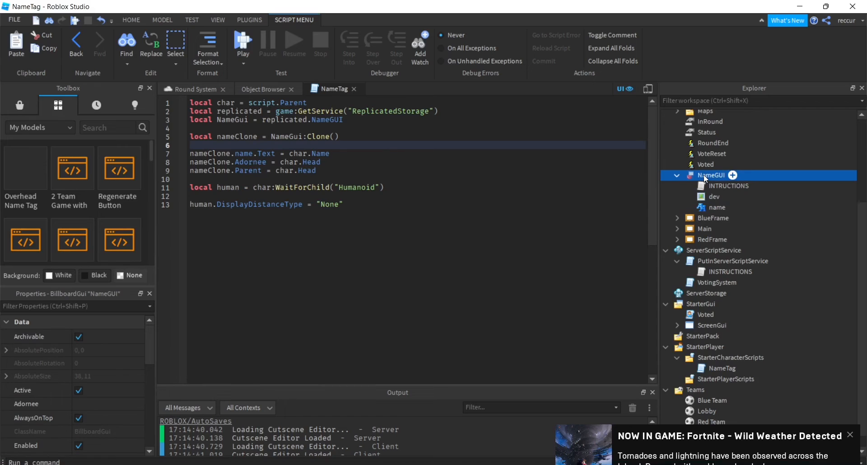
click(177, 89)
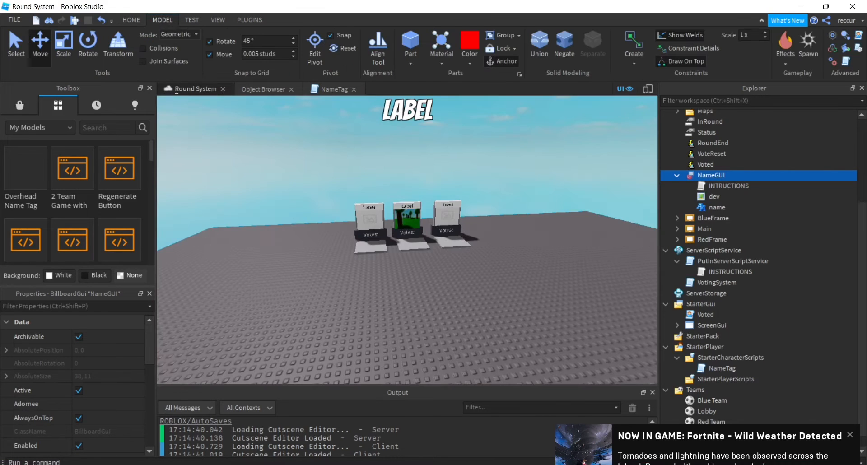
click(249, 20)
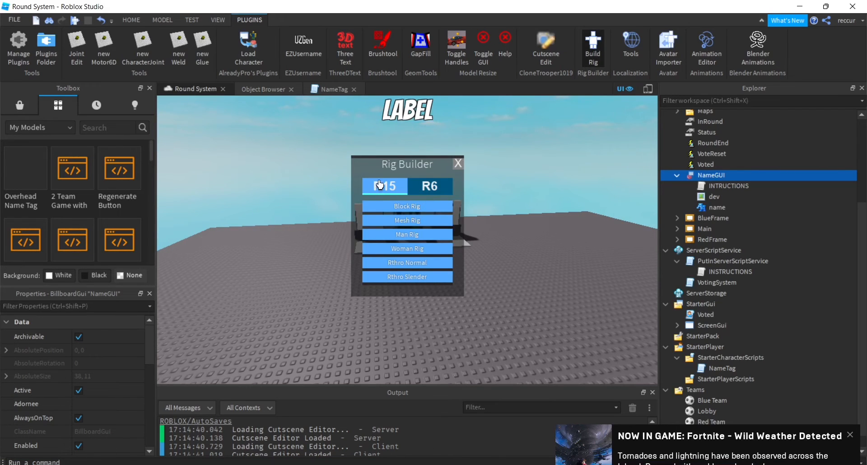
click(384, 206)
Move the dummy onto the baseplate at about 59.4, 3, 11.5, in open space away from the voting boards.
key(f)
right_drag(465, 193, 465, 193)
drag(407, 176, 432, 277)
right_drag(431, 277, 449, 258)
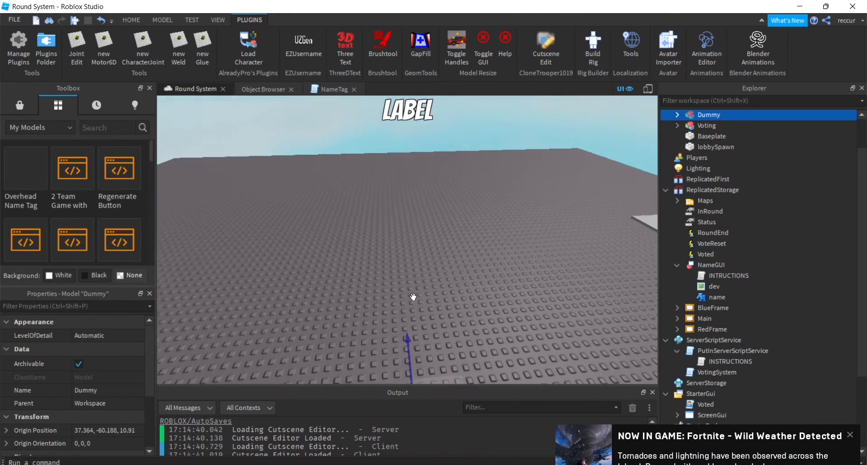
right_drag(412, 296, 413, 296)
scroll(413, 298, down, 3)
drag(419, 326, 434, 201)
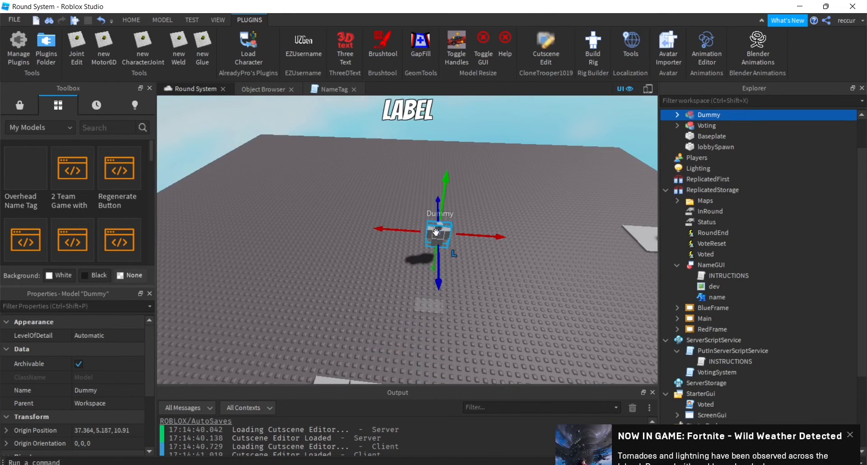
drag(436, 232, 315, 234)
right_drag(330, 241, 330, 241)
scroll(330, 241, up, 2)
scroll(331, 242, up, 5)
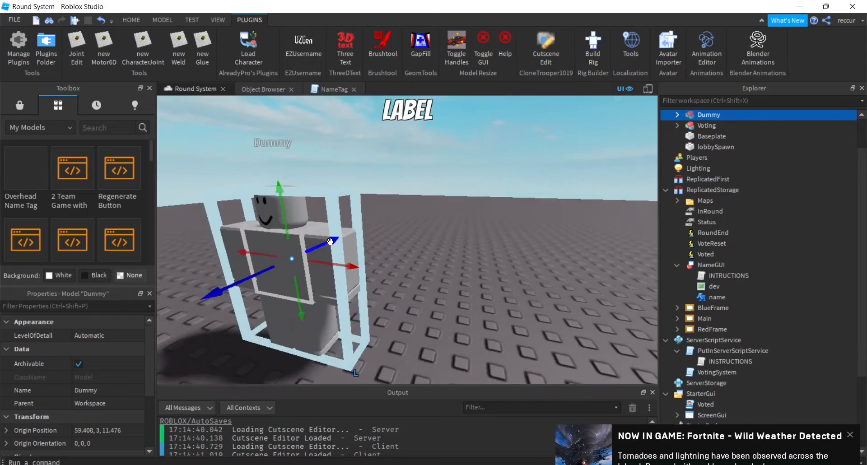
Paste the copied NameGUI into the dummy's Head.
click(348, 194)
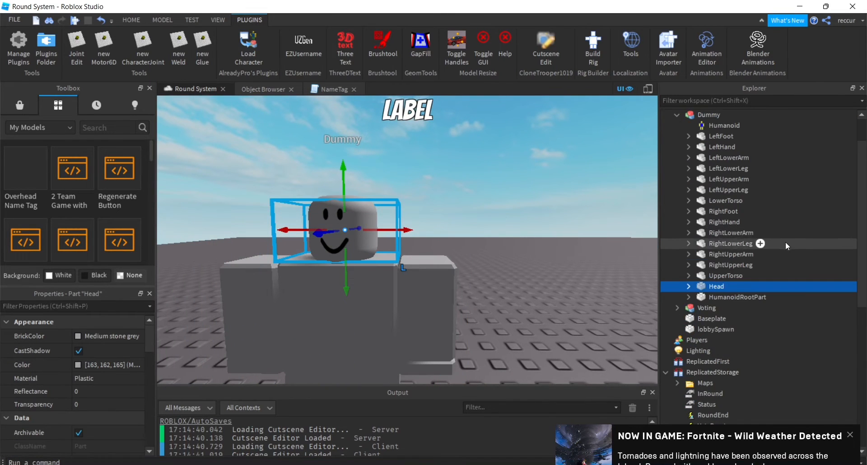
scroll(718, 247, down, 2)
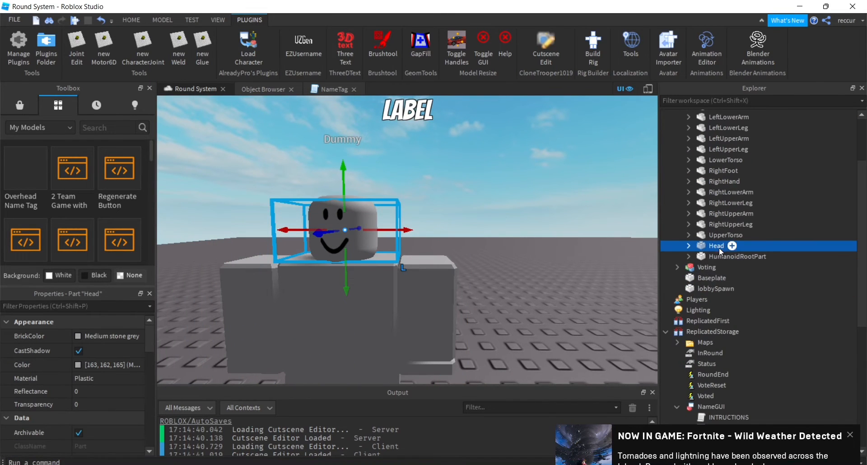
right_click(719, 246)
click(746, 30)
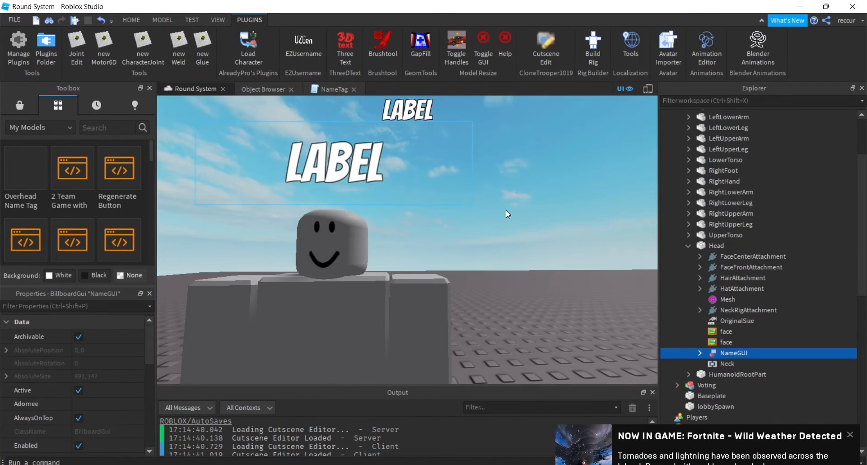
right_click(505, 210)
key(Escape)
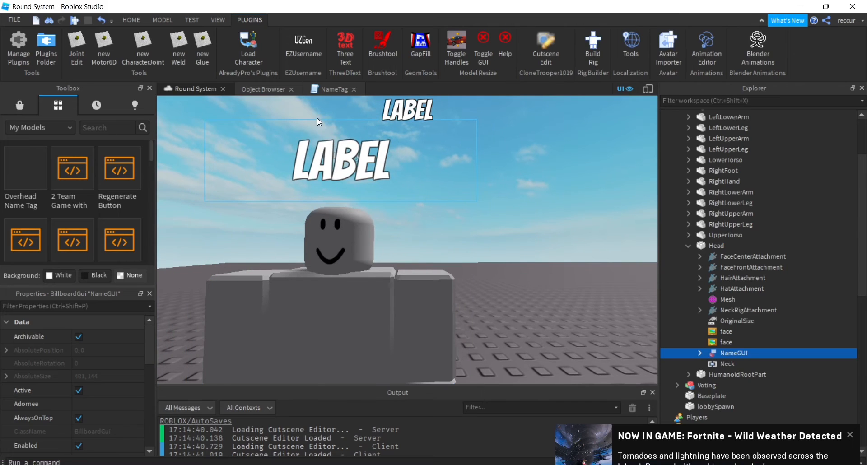
In the NameTag script, add a blank line between the nameClone Adornee and Parent lines.
click(322, 91)
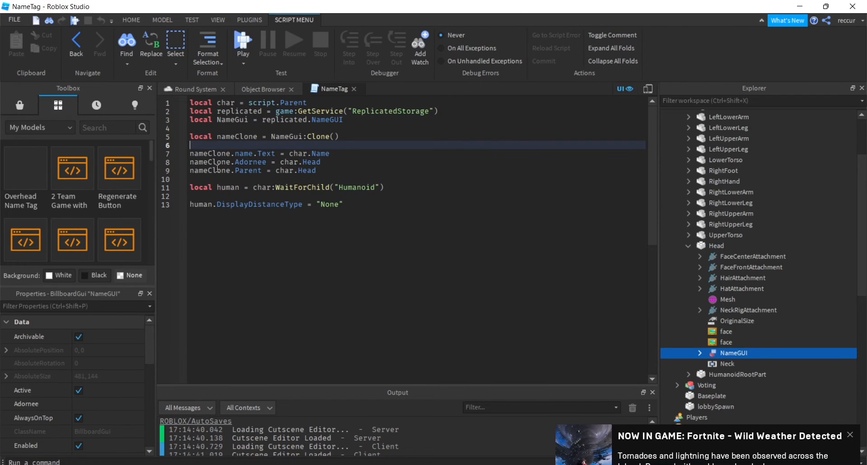
click(185, 89)
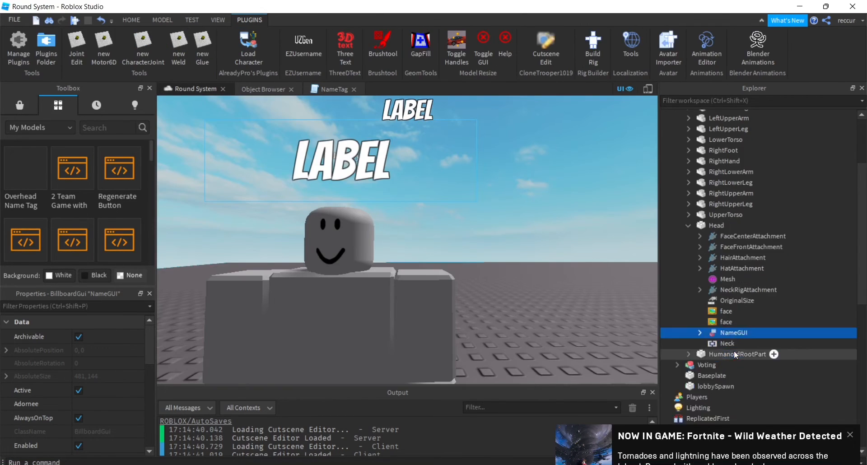
scroll(733, 351, down, 2)
click(323, 87)
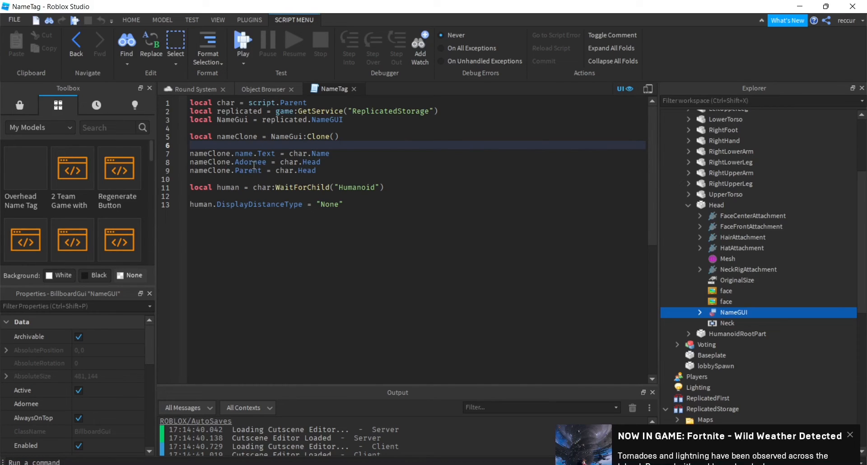
click(336, 158)
key(Return)
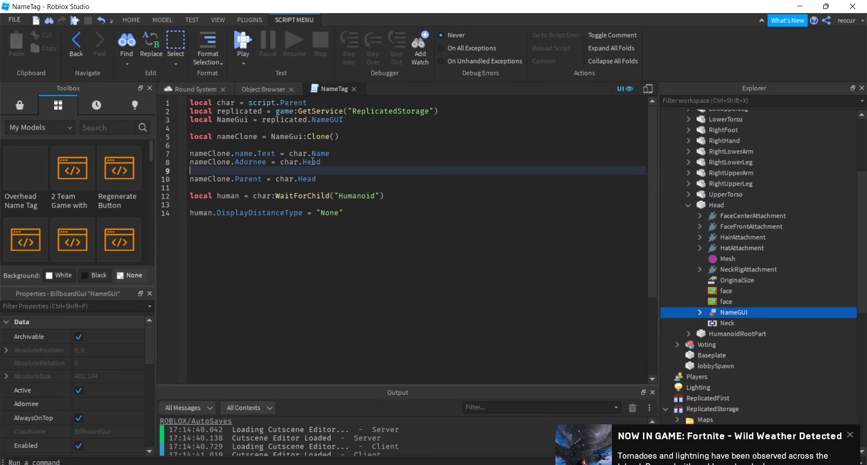
Read how the NameTag script clones and adorns NameGUI, waits for the Humanoid and sets its DisplayDistanceType.
drag(321, 161, 185, 128)
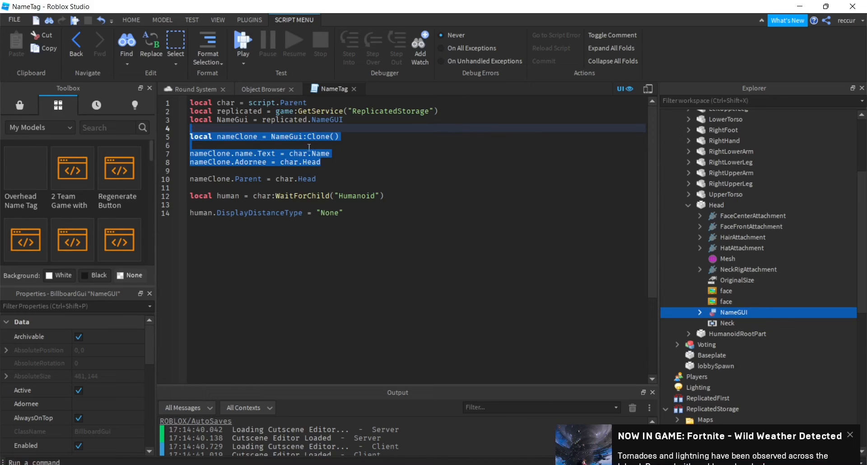
drag(321, 162, 184, 137)
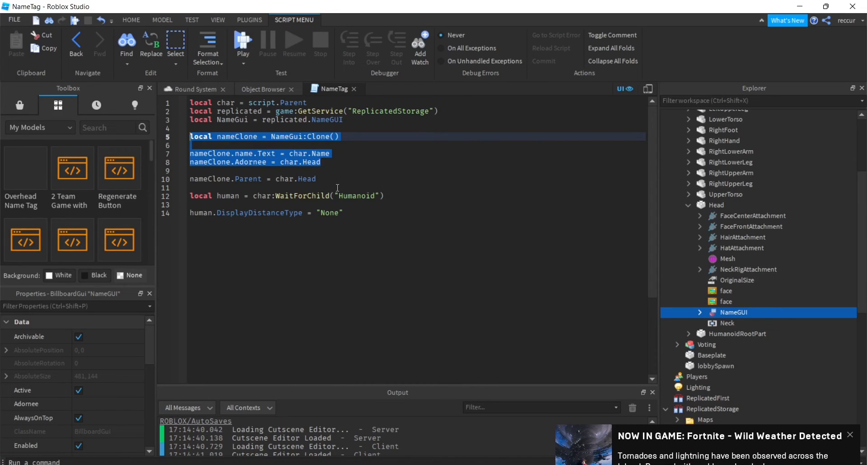
click(251, 130)
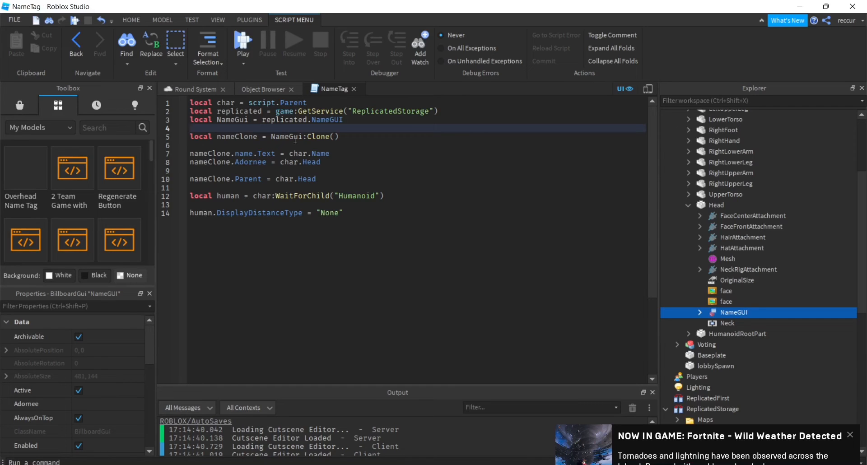
click(240, 197)
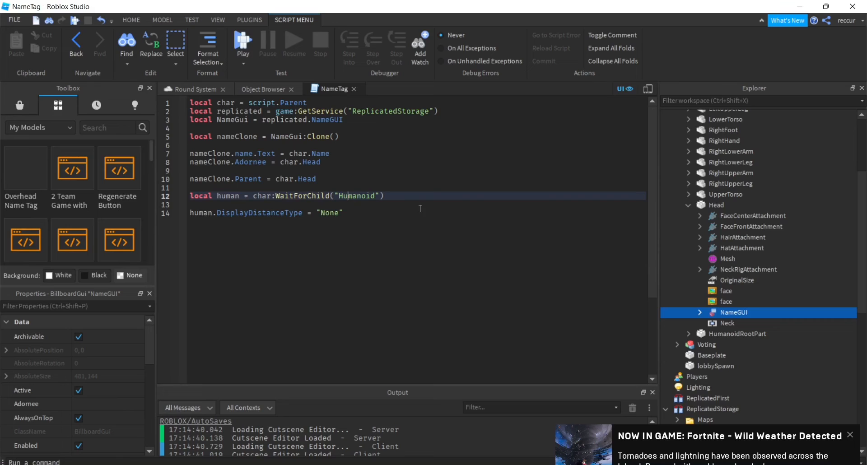
click(219, 219)
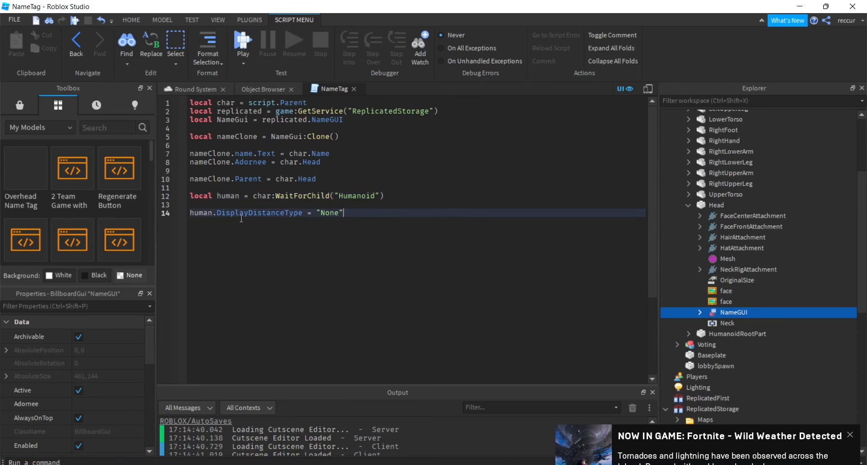
click(327, 215)
Return to the place's 3D view and enlarge the Output area.
click(196, 89)
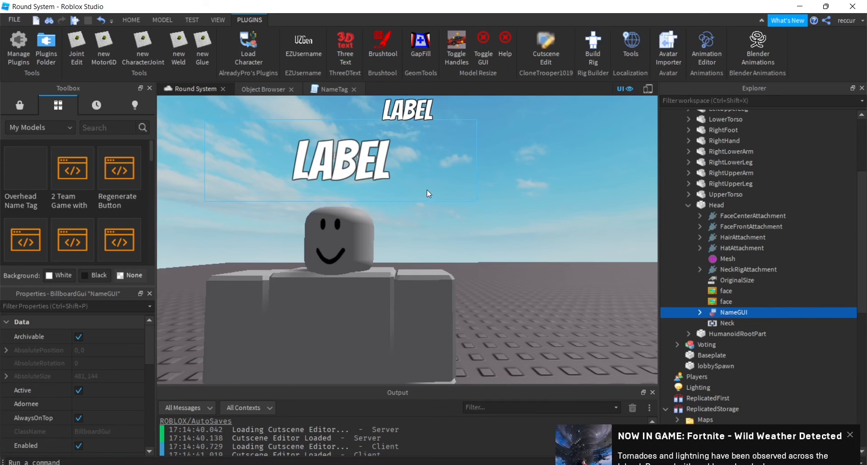
right_drag(394, 159, 423, 171)
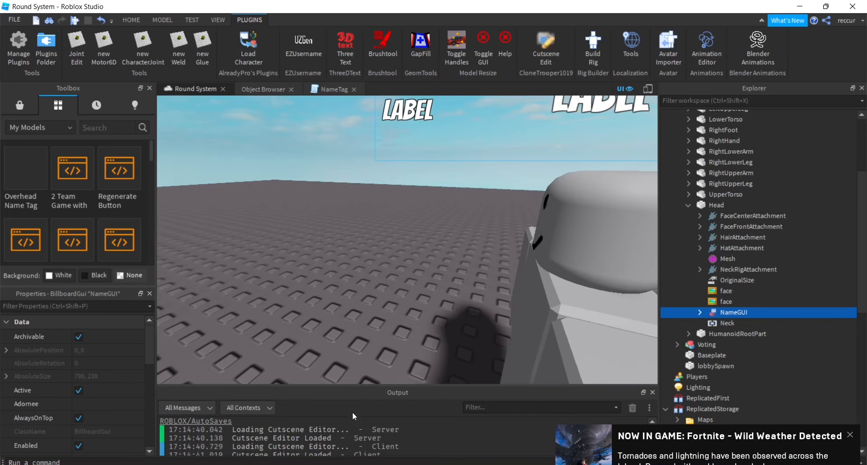
drag(460, 385, 436, 333)
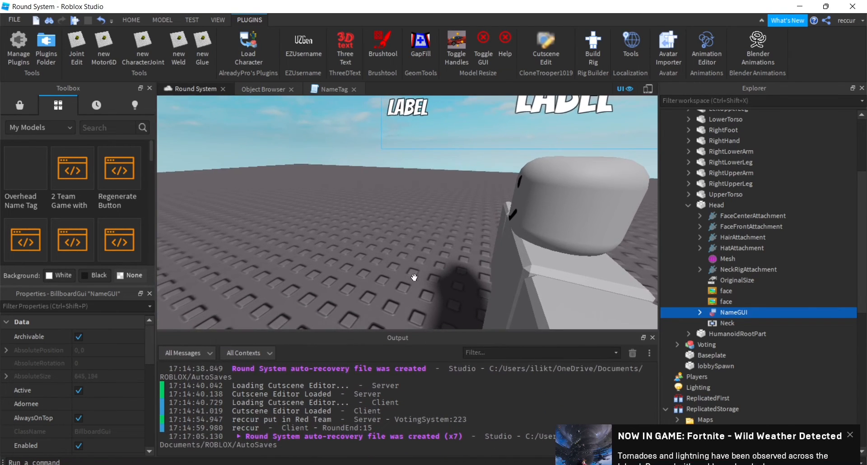
Collapse the Dummy model's contents in the object hierarchy.
click(131, 20)
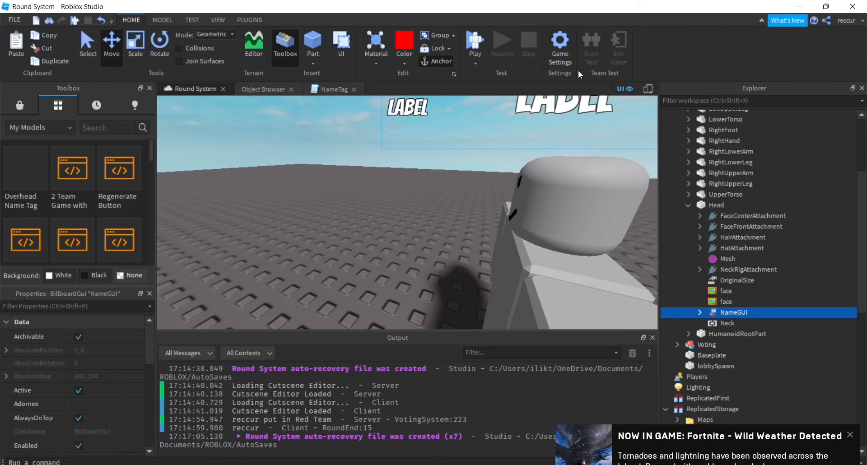
scroll(737, 174, up, 8)
scroll(738, 176, down, 12)
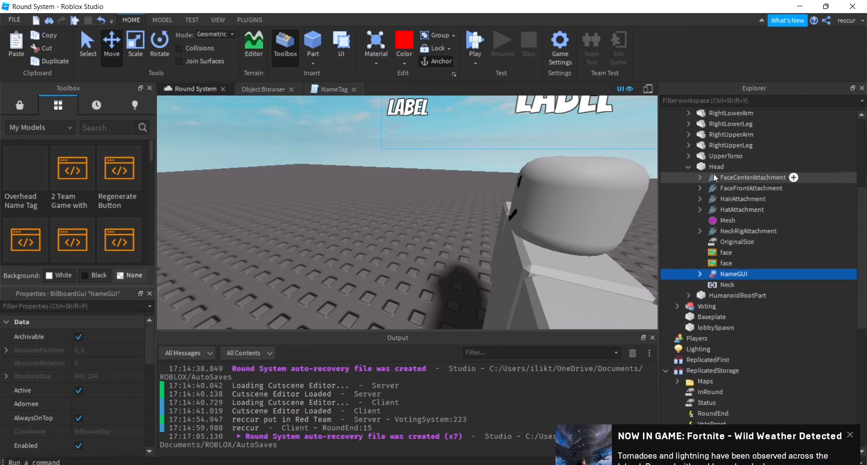
scroll(737, 252, up, 4)
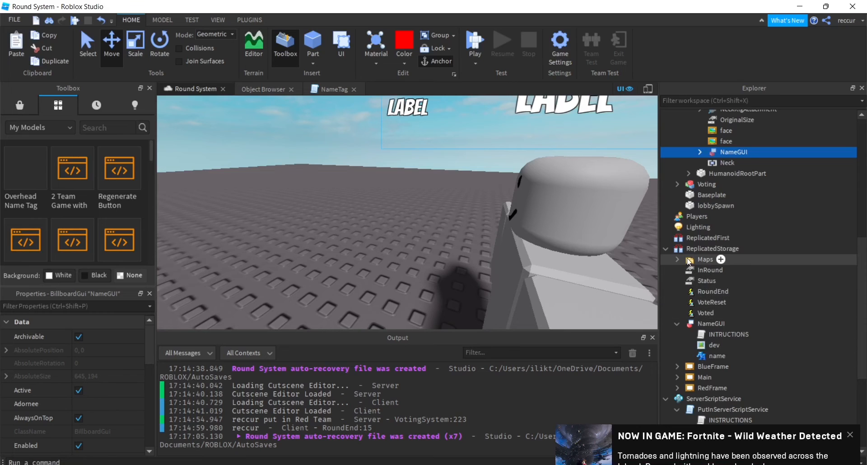
scroll(695, 256, up, 4)
click(671, 119)
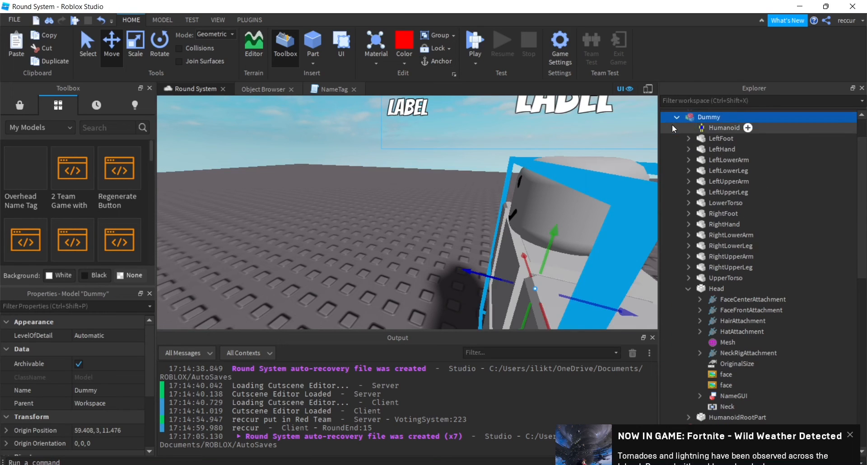
click(679, 117)
Open the PutInServerScriptService script at its round() function and widen the code editor.
scroll(705, 144, down, 2)
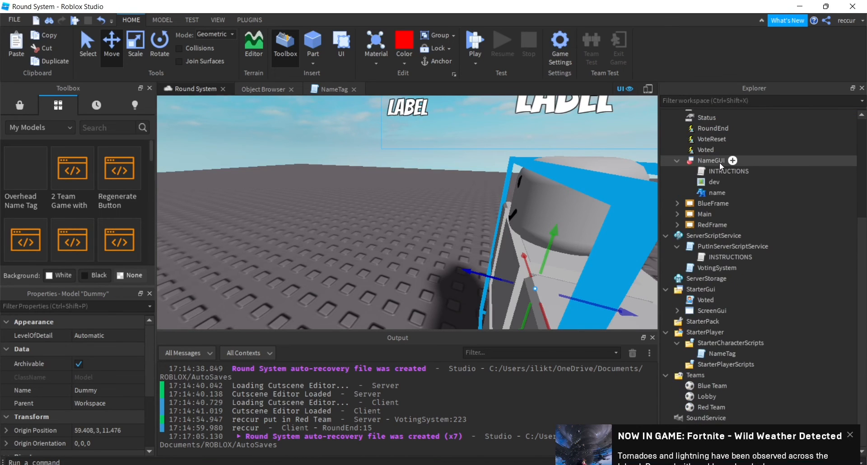
double_click(731, 288)
scroll(453, 105, down, 10)
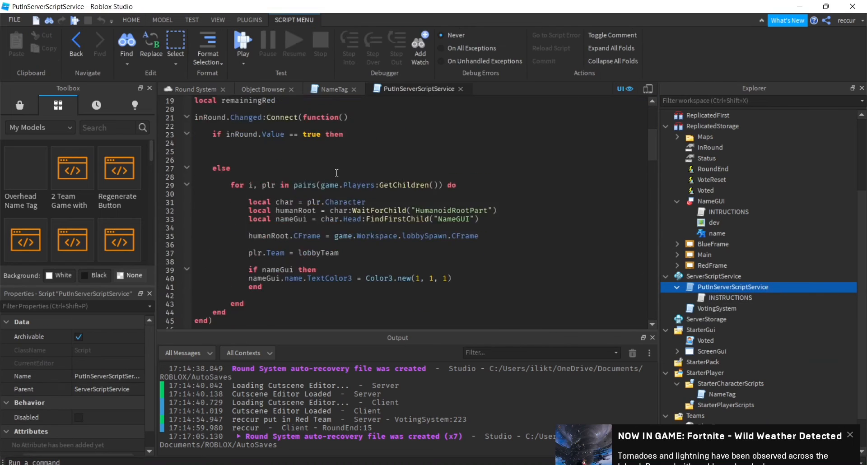
drag(659, 193, 737, 194)
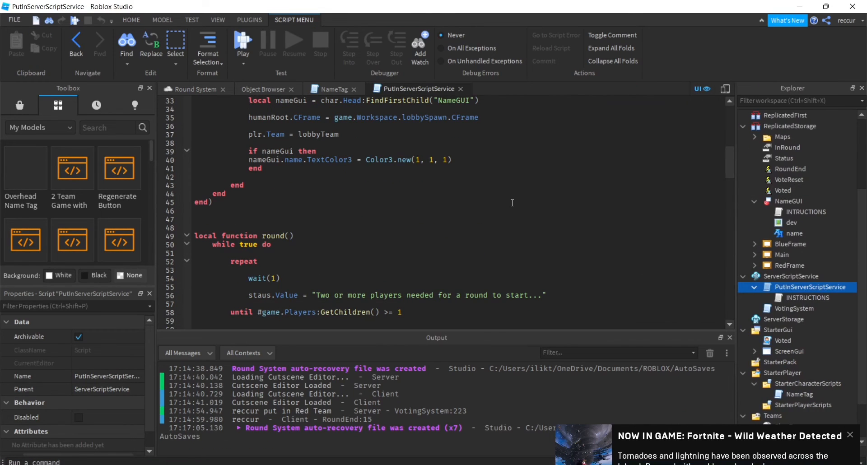
scroll(512, 202, down, 3)
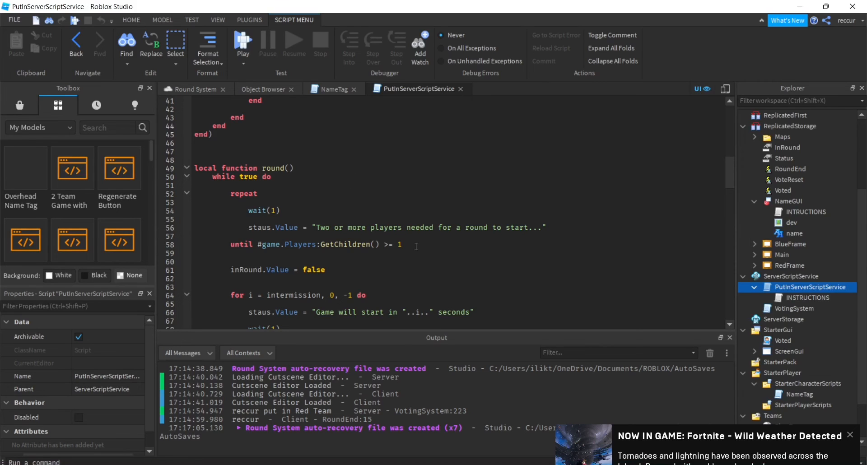
Examine the repeat loop in round() that waits for enough players, and the inRound line after it.
double_click(400, 245)
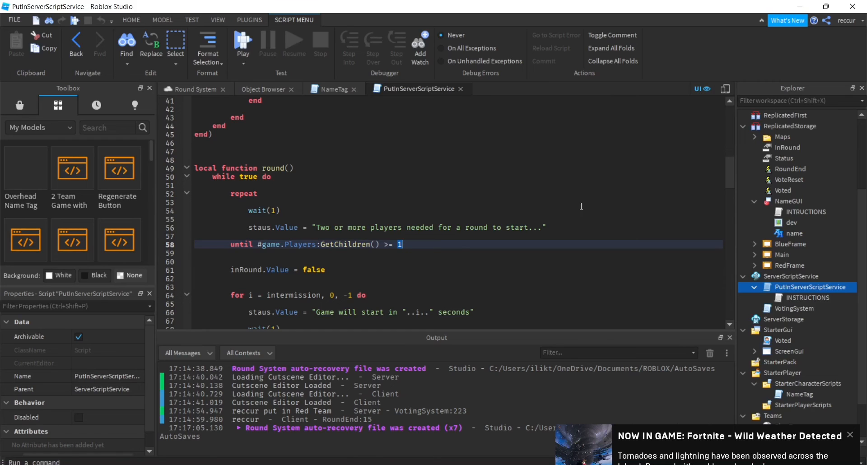
drag(195, 177, 369, 288)
click(365, 275)
click(356, 261)
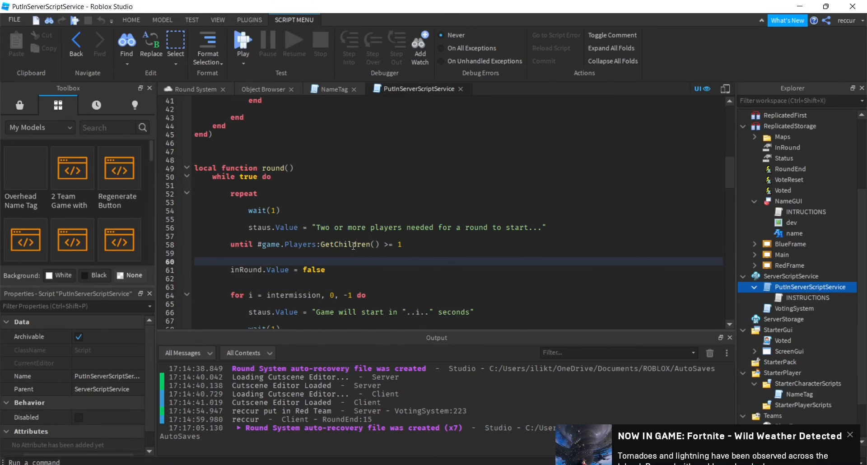
key(Down)
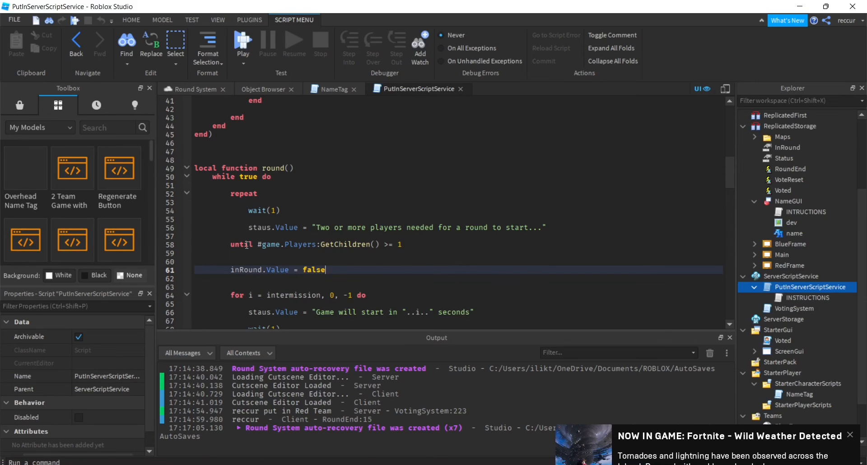
Set the minimum player count in the round() function's until condition to 2.
double_click(399, 244)
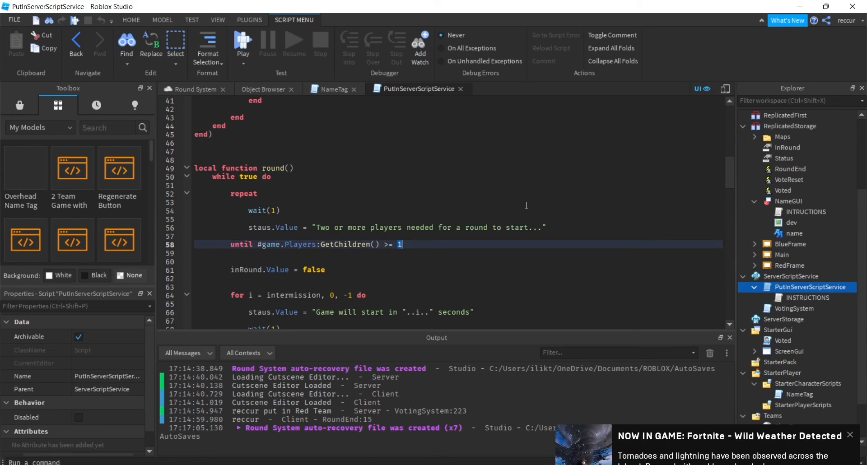
text(2)
click(231, 194)
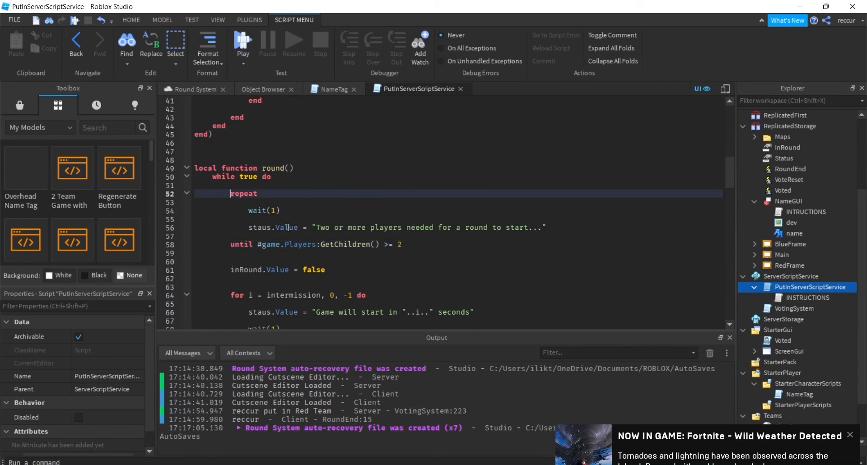
Review the waiting message in round() and try a minimum player count of 3 before restoring it to 2.
drag(247, 228, 568, 225)
click(450, 233)
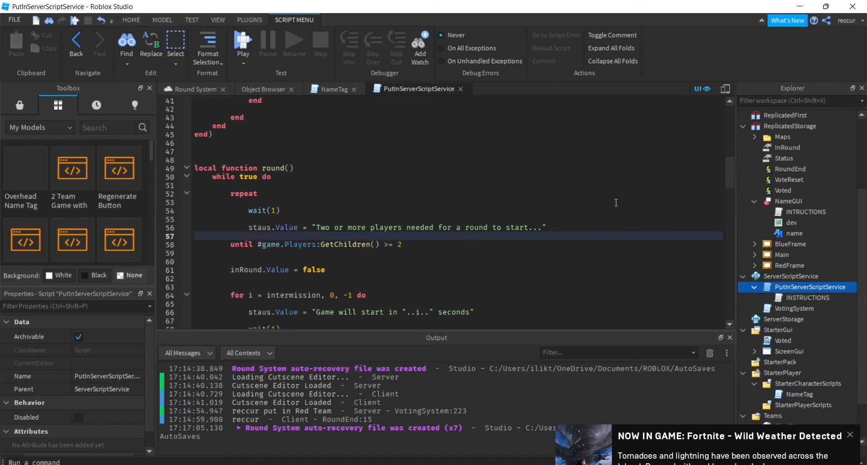
click(229, 246)
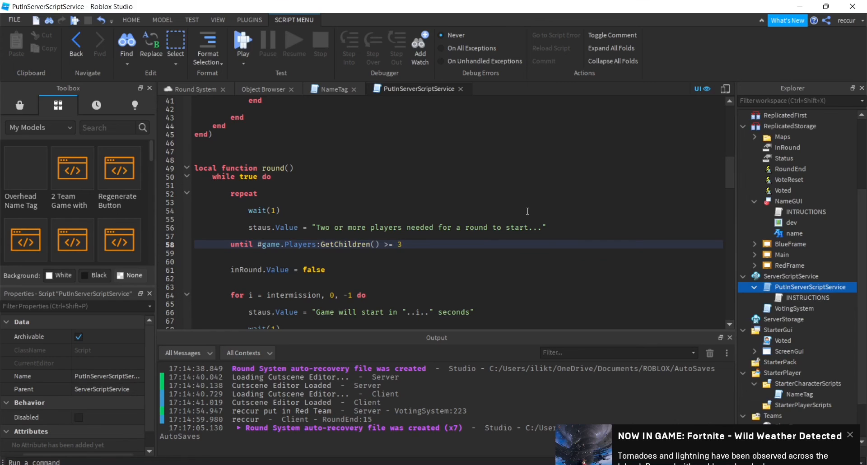
text(2)
Inspect the Dummy and its overhead name tag in the 3D view, checking back on the round() script.
click(194, 86)
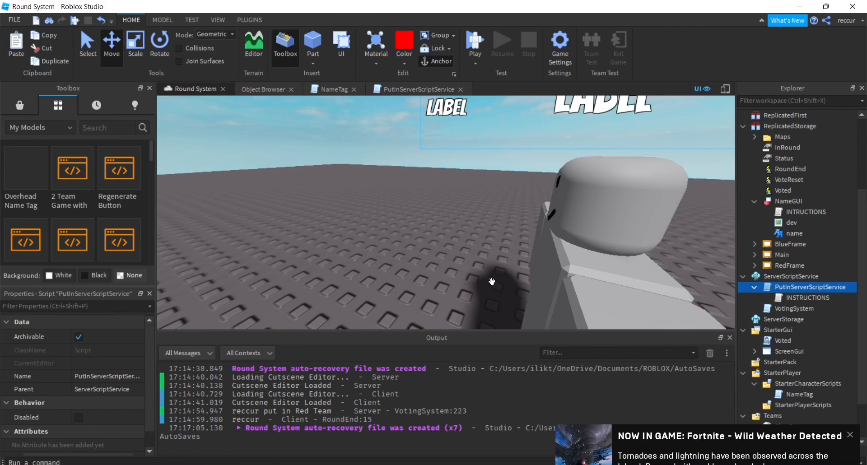
key(s)
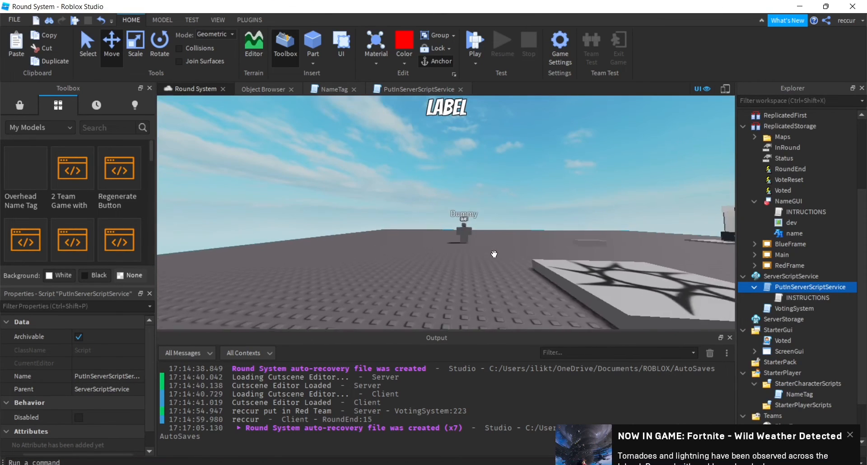
key(w)
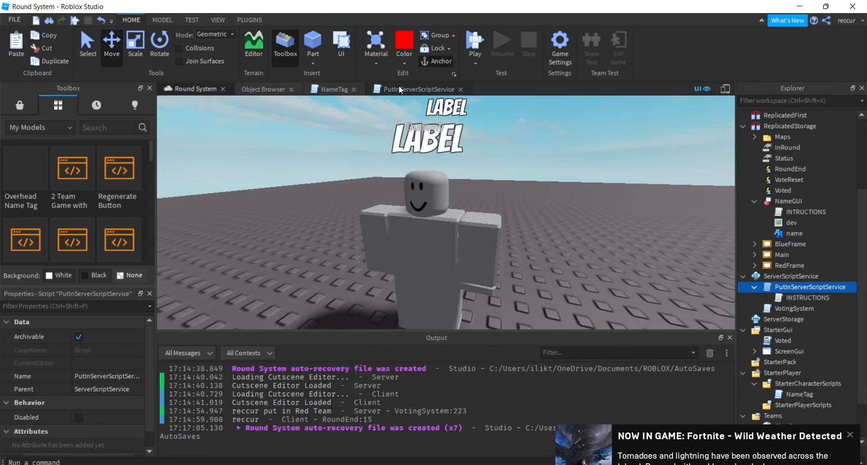
click(399, 89)
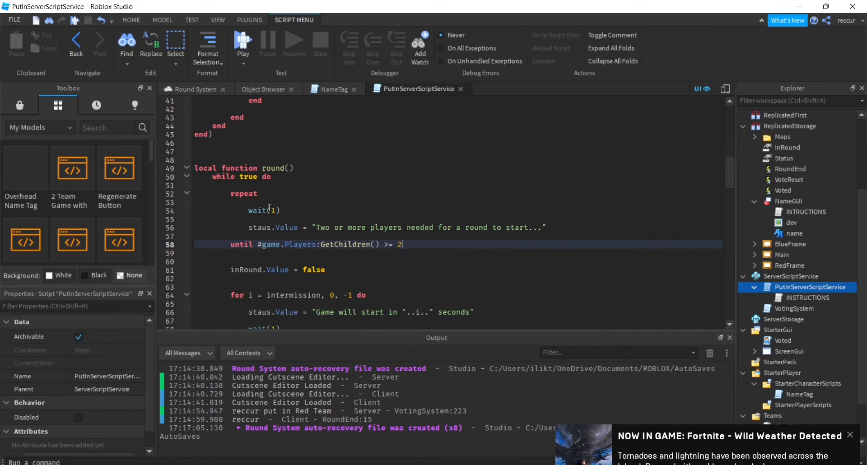
click(175, 87)
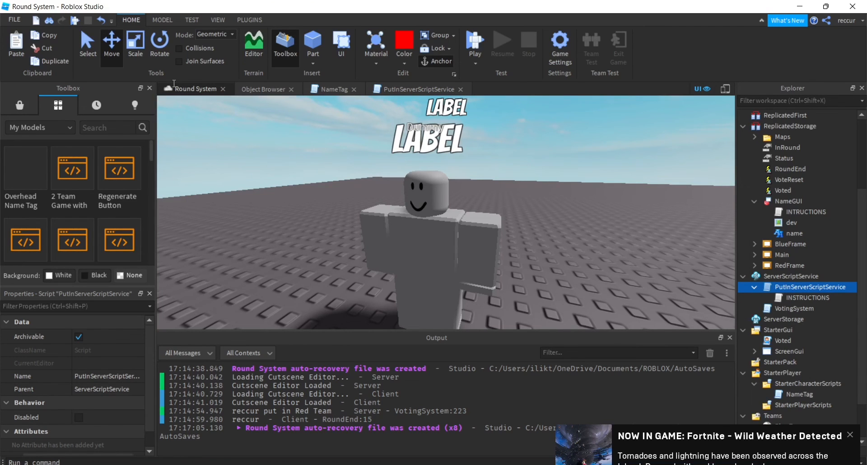
Shrink the Output area and inspect the three map voting booths in the enlarged 3D view.
right_drag(454, 203, 460, 196)
scroll(454, 202, down, 4)
key(w)
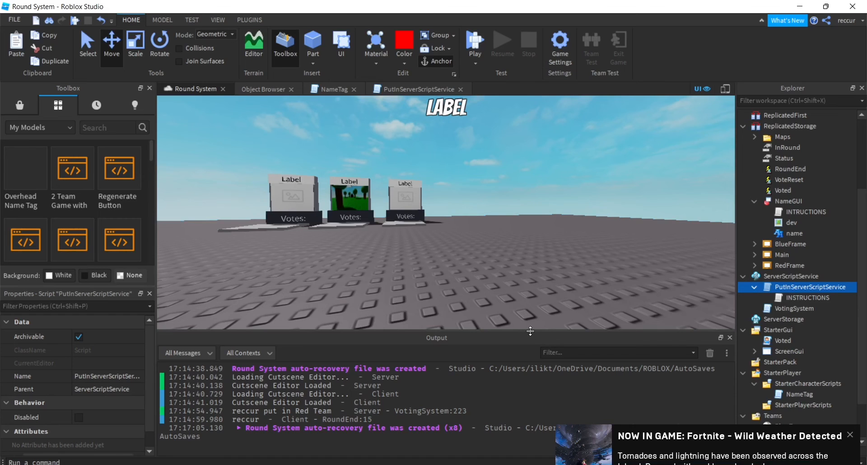
drag(530, 331, 525, 388)
key(w)
right_drag(510, 322, 510, 320)
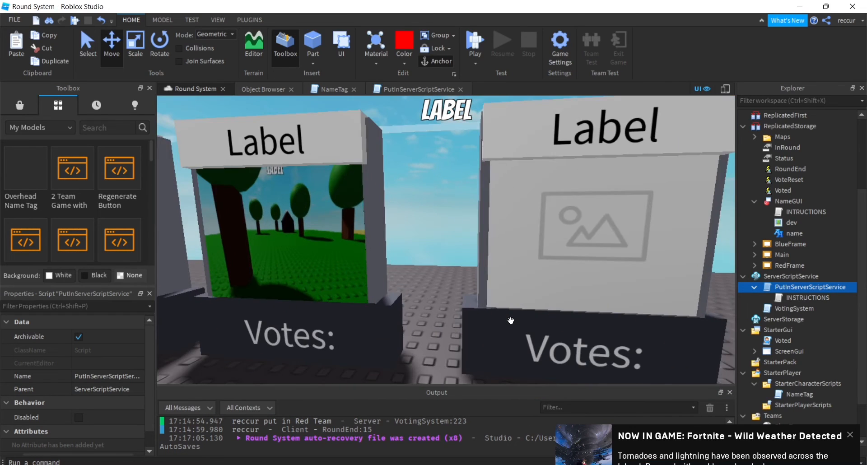
key(s)
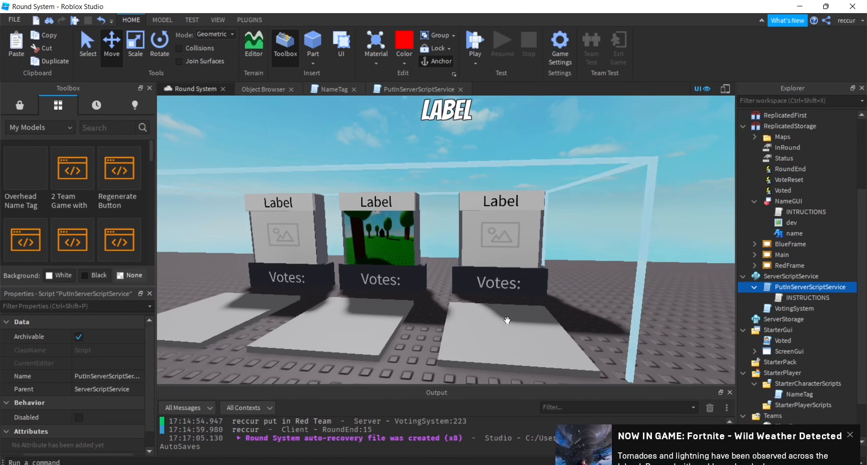
Playtest the place with a single player to check the waiting message, and stop the test.
click(476, 46)
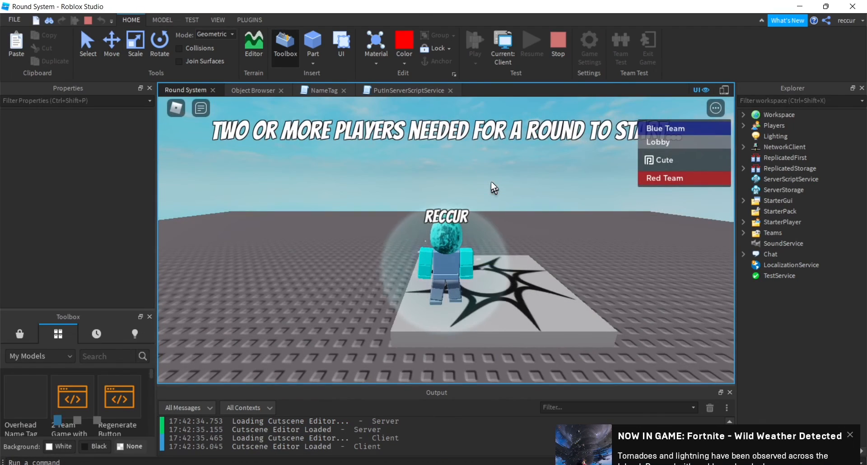
right_drag(528, 190, 492, 203)
key(w)
key(space)
key(Tab)
key(d)
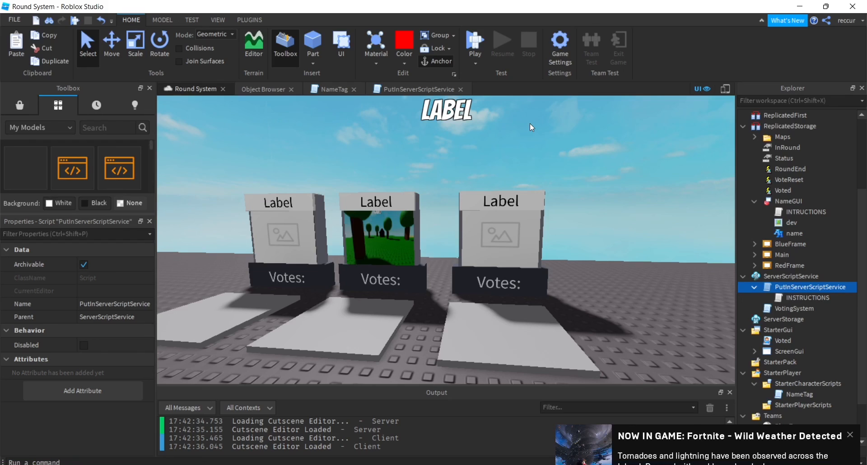
right_drag(527, 188, 526, 188)
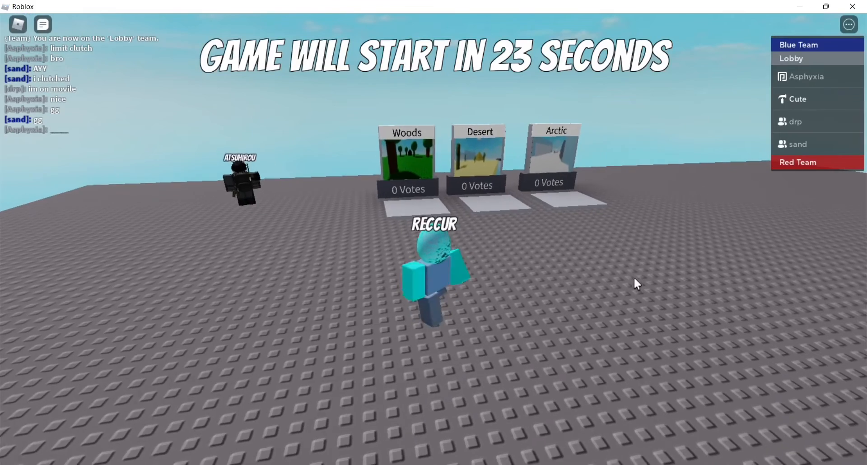
Test map voting in the live multiplayer game by walking across the voting pads during the intermission.
key(d)
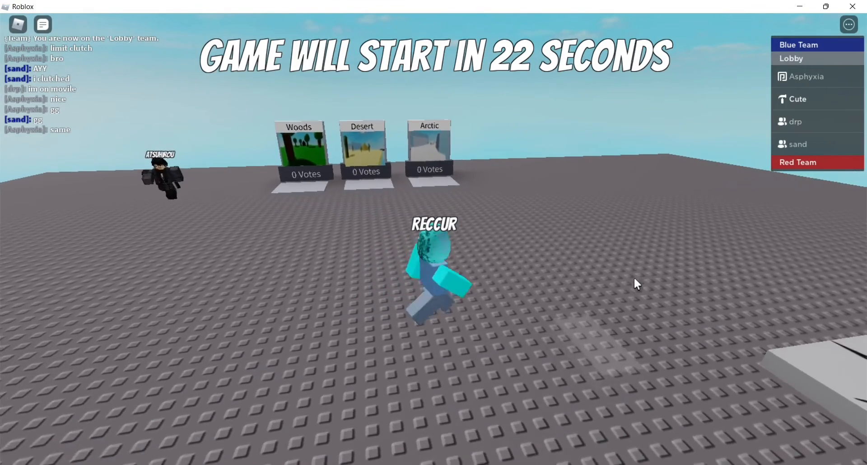
key(d)
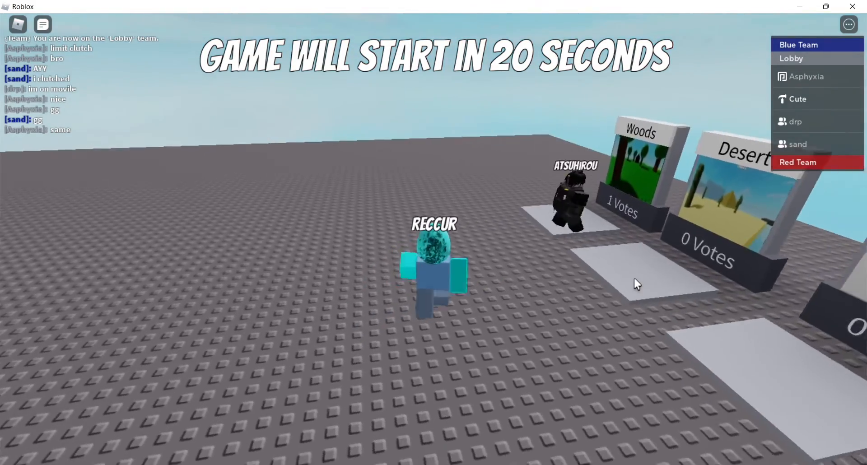
key(d)
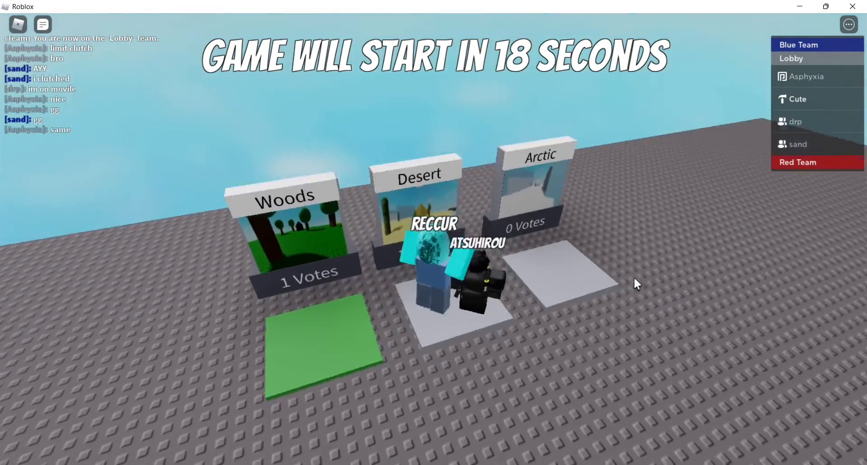
key(d)
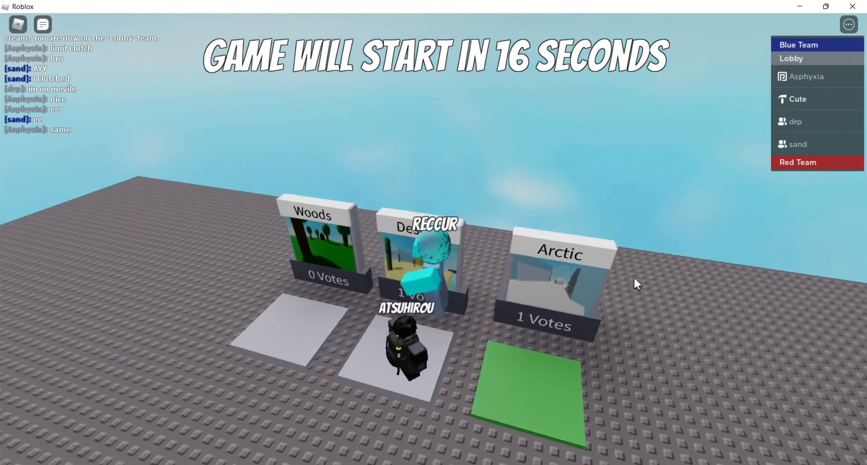
key(d)
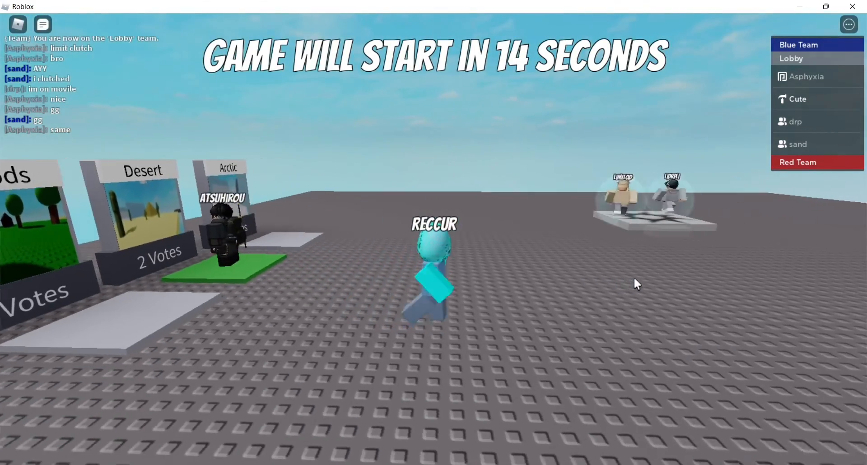
key(a)
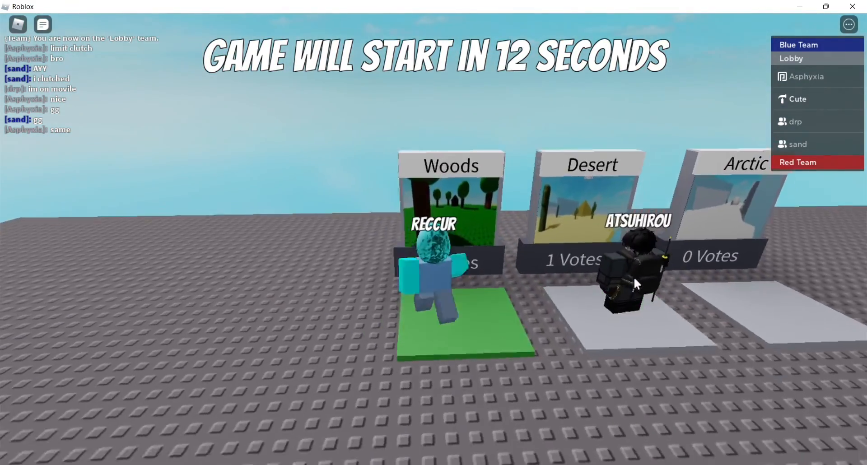
key(d)
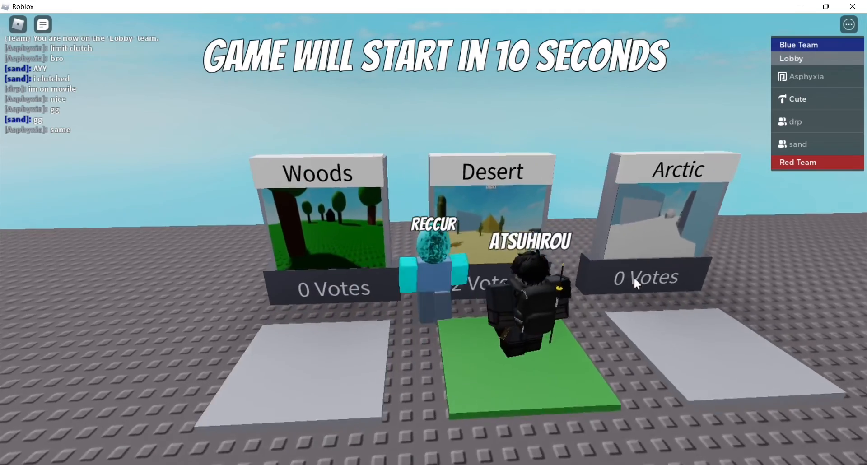
Walk from the voting pads to the spawn area, and open and close a Lobby player's options in the player list.
key(space)
key(d)
right_drag(633, 276, 596, 275)
key(space)
key(w)
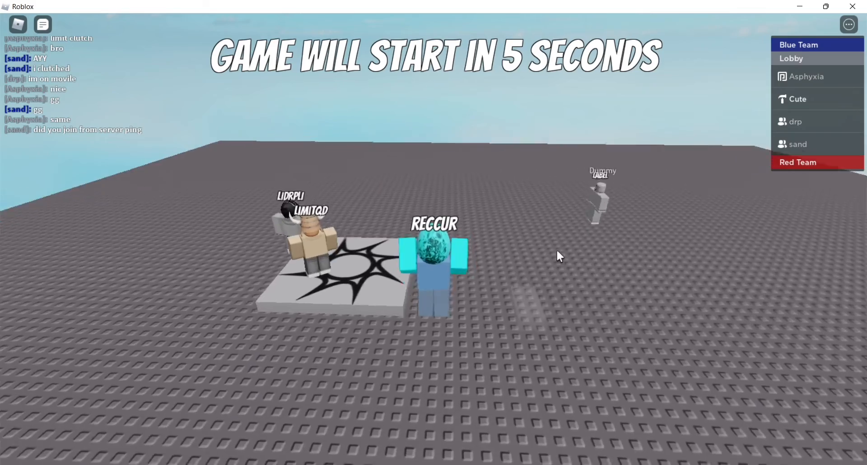
right_drag(557, 252, 560, 247)
click(825, 97)
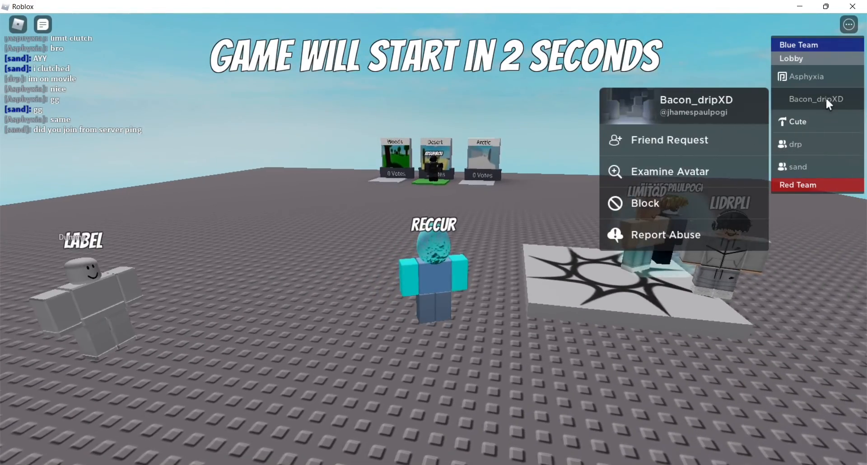
click(827, 100)
right_drag(592, 187, 593, 191)
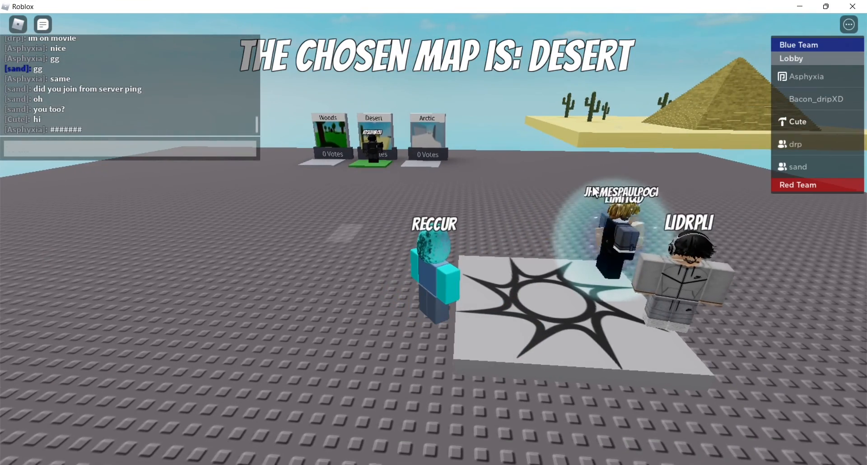
Send the chat message "idk him LOL" and run up the pyramid on the Desert map.
key(Caps_Lock)
key(Caps_Lock)
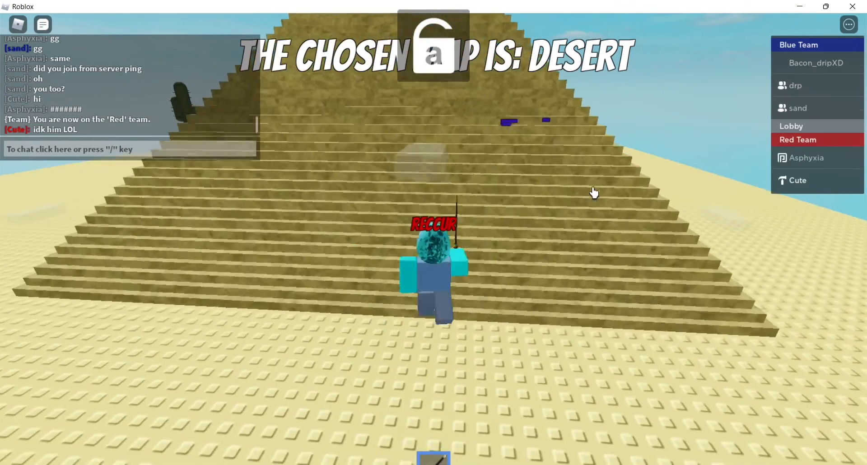
key(w)
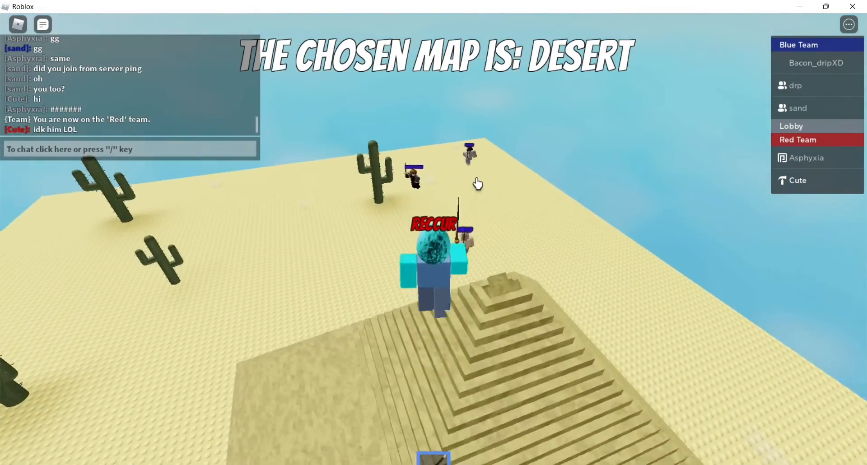
right_drag(483, 198, 435, 257)
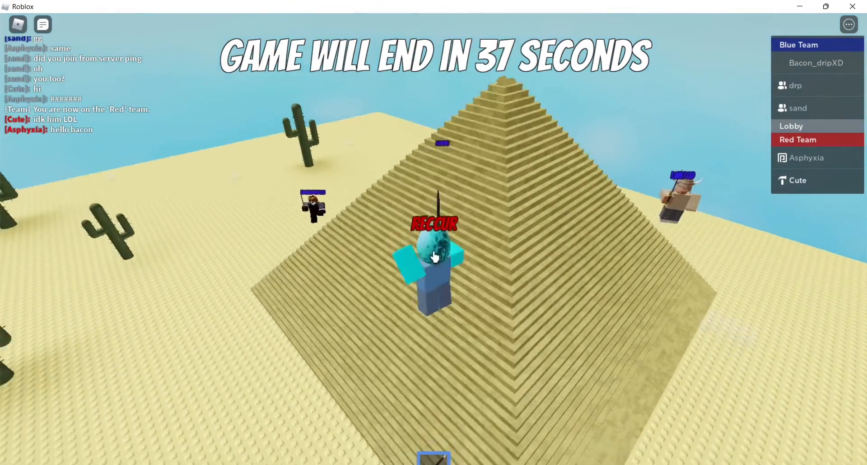
Fight the Blue Team players with the sword on the Desert map to test the round.
key(s)
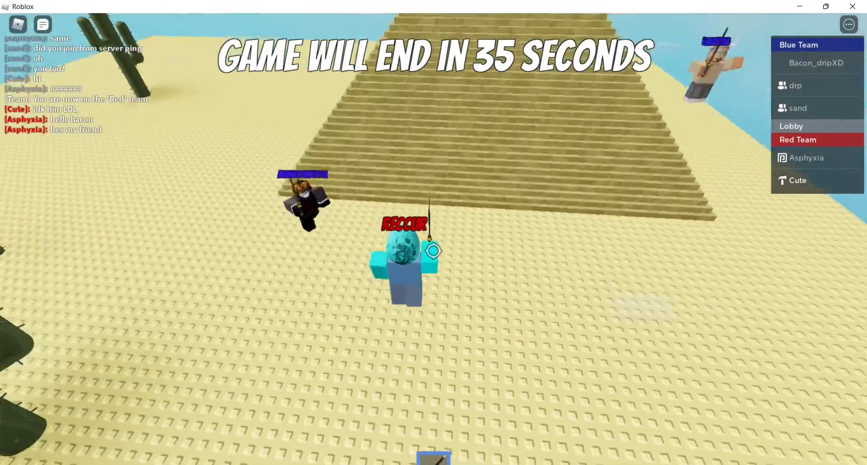
key(w)
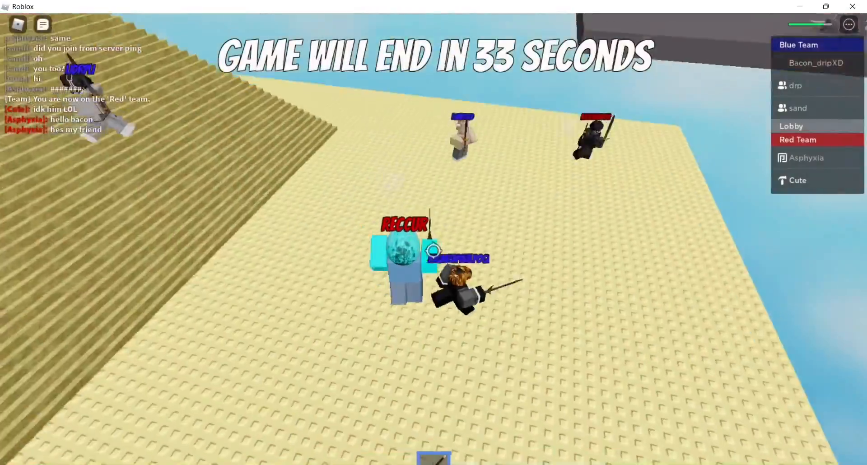
key(s)
key(d)
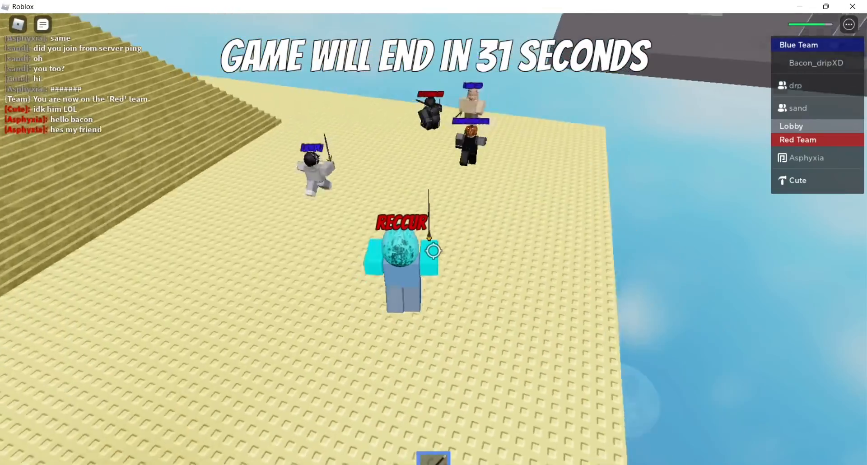
key(w)
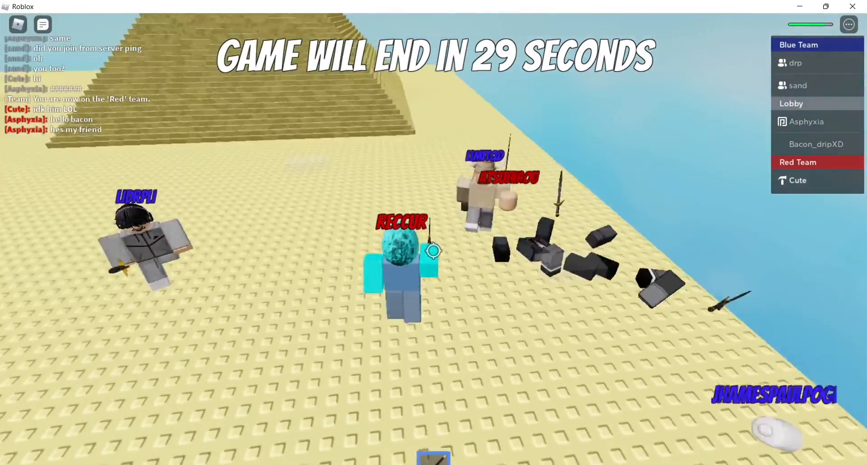
key(w)
key(d)
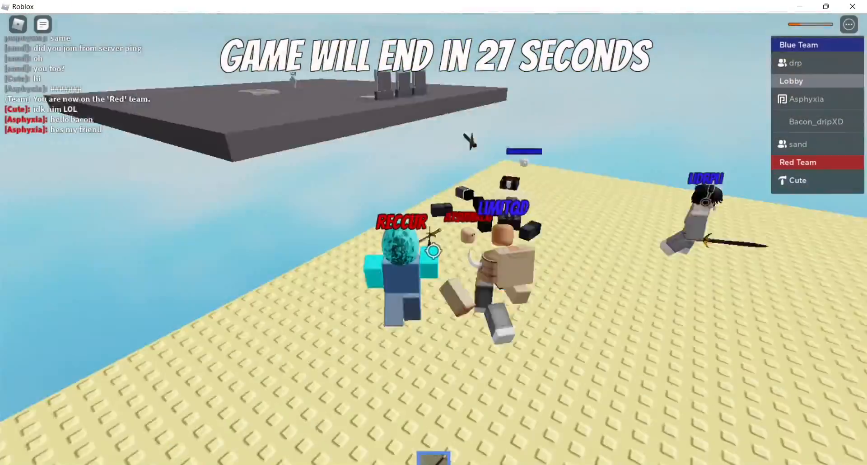
key(s)
key(w)
key(s)
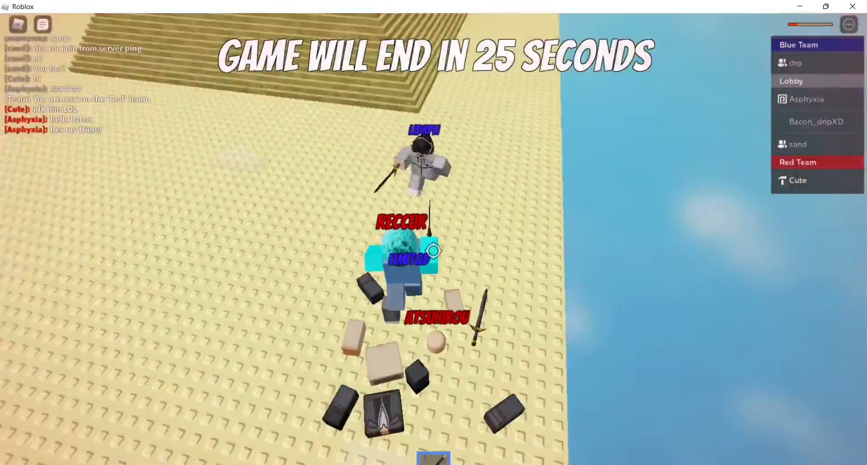
Send the chat message "OHOOOHHO" at the end of the round.
key(slash)
key(Caps_Lock)
text(OHOOOHHO)
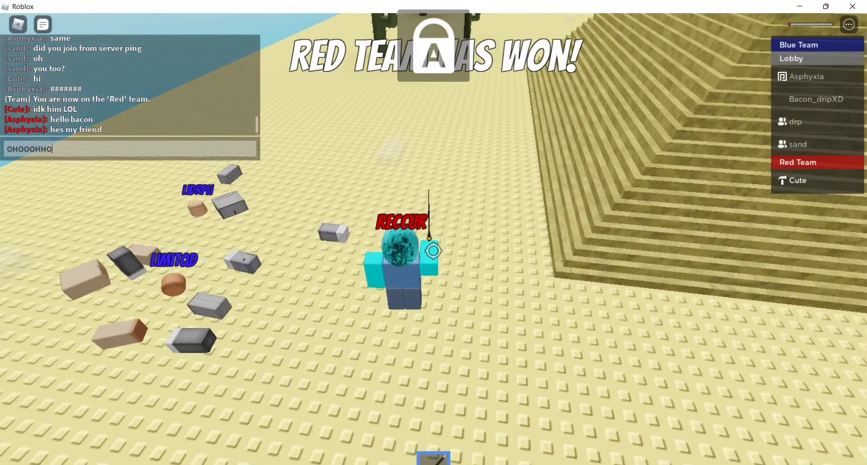
key(Return)
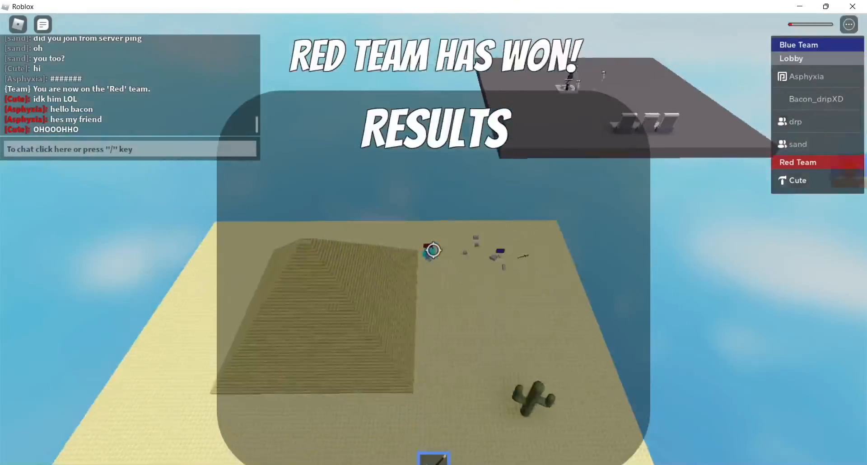